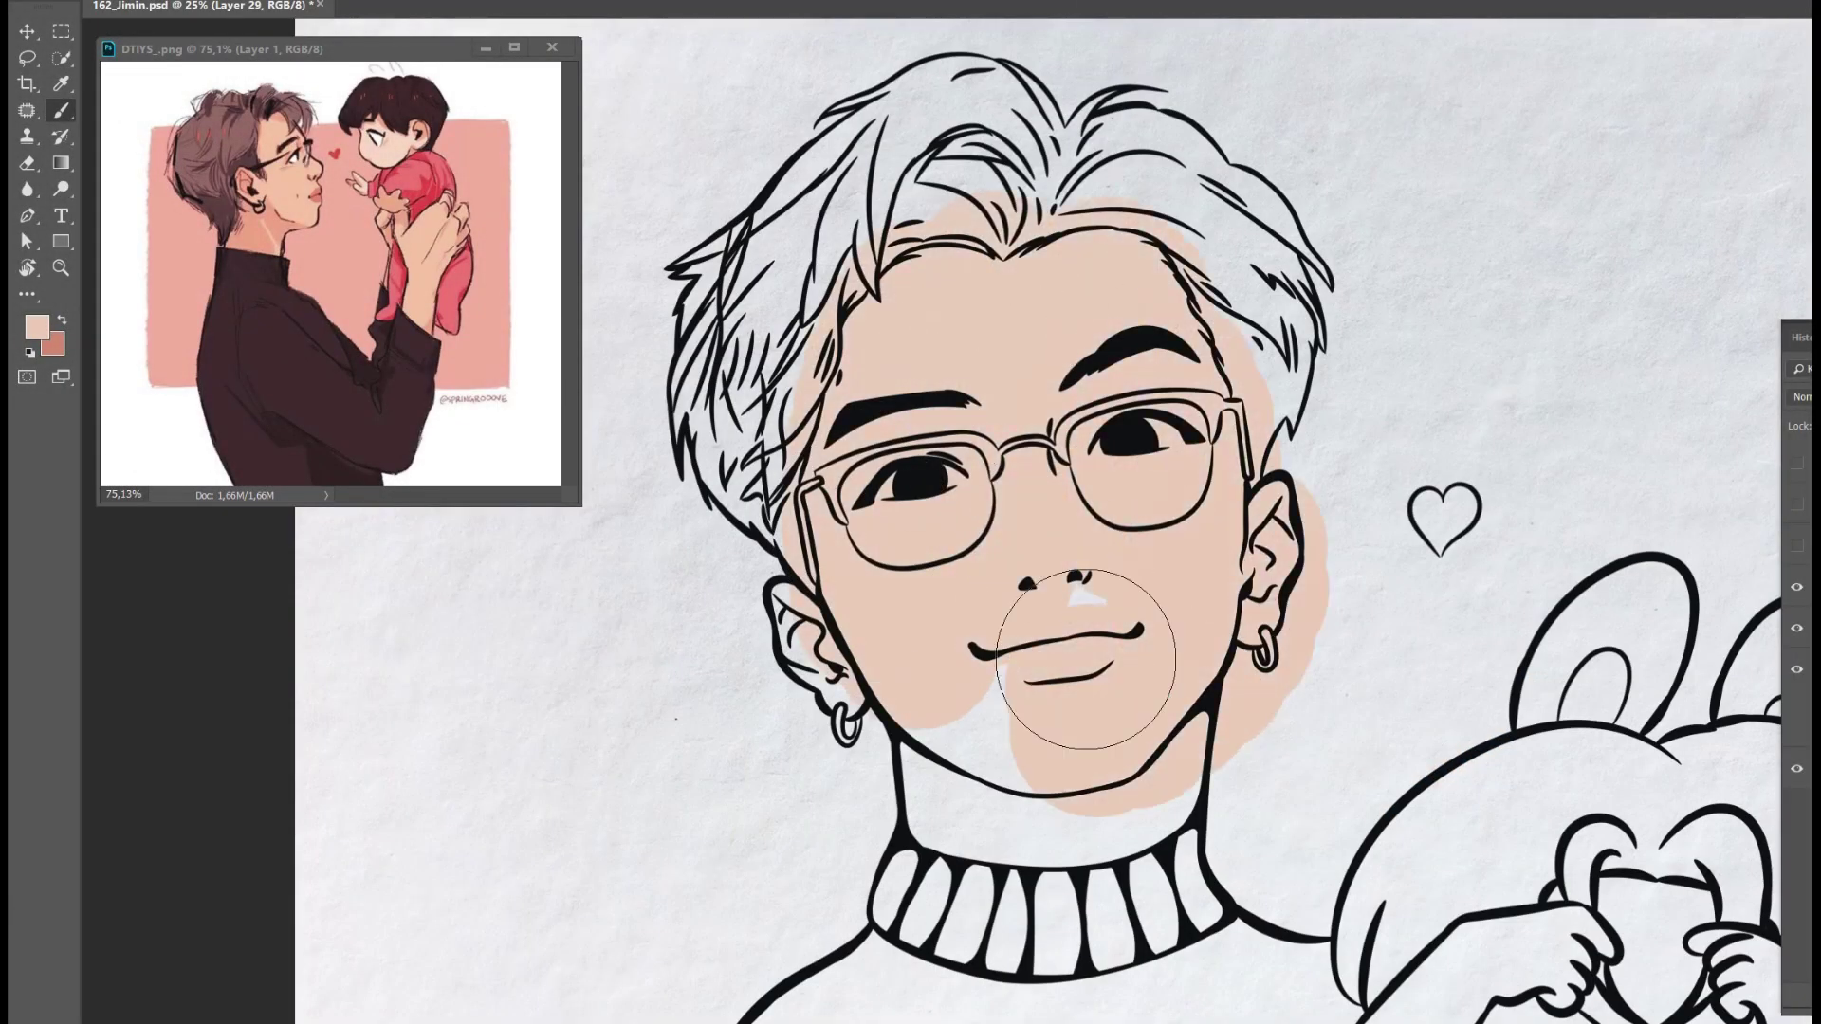
- Paint skin tone and soft blush over the face, cheeks, neck, forehead hairline and temple
{"action": "left_click_drag", "start_coordinate": [1085, 659], "coordinate": [1218, 526]}
{"action": "mouse_move", "coordinate": [924, 531]}
{"action": "left_mouse_down"}
{"action": "mouse_move", "coordinate": [1166, 474]}
{"action": "mouse_move", "coordinate": [854, 512]}
{"action": "left_mouse_up"}
{"action": "mouse_move", "coordinate": [949, 797]}
{"action": "left_mouse_down"}
{"action": "mouse_move", "coordinate": [1202, 812]}
{"action": "mouse_move", "coordinate": [1033, 834]}
{"action": "mouse_move", "coordinate": [948, 758]}
{"action": "left_mouse_up"}
{"action": "left_click_drag", "start_coordinate": [815, 398], "coordinate": [948, 246]}
{"action": "mouse_move", "coordinate": [1091, 228]}
{"action": "left_mouse_down"}
{"action": "mouse_move", "coordinate": [1271, 322]}
{"action": "mouse_move", "coordinate": [1280, 575]}
{"action": "left_mouse_up"}
- Blush the ears and right cheek, and shade around the nose, lips, left cheek, jaw and chin
{"action": "mouse_move", "coordinate": [749, 616]}
{"action": "left_mouse_down"}
{"action": "mouse_move", "coordinate": [759, 702]}
{"action": "mouse_move", "coordinate": [835, 683]}
{"action": "left_mouse_up"}
{"action": "left_click_drag", "start_coordinate": [1271, 531], "coordinate": [1266, 569]}
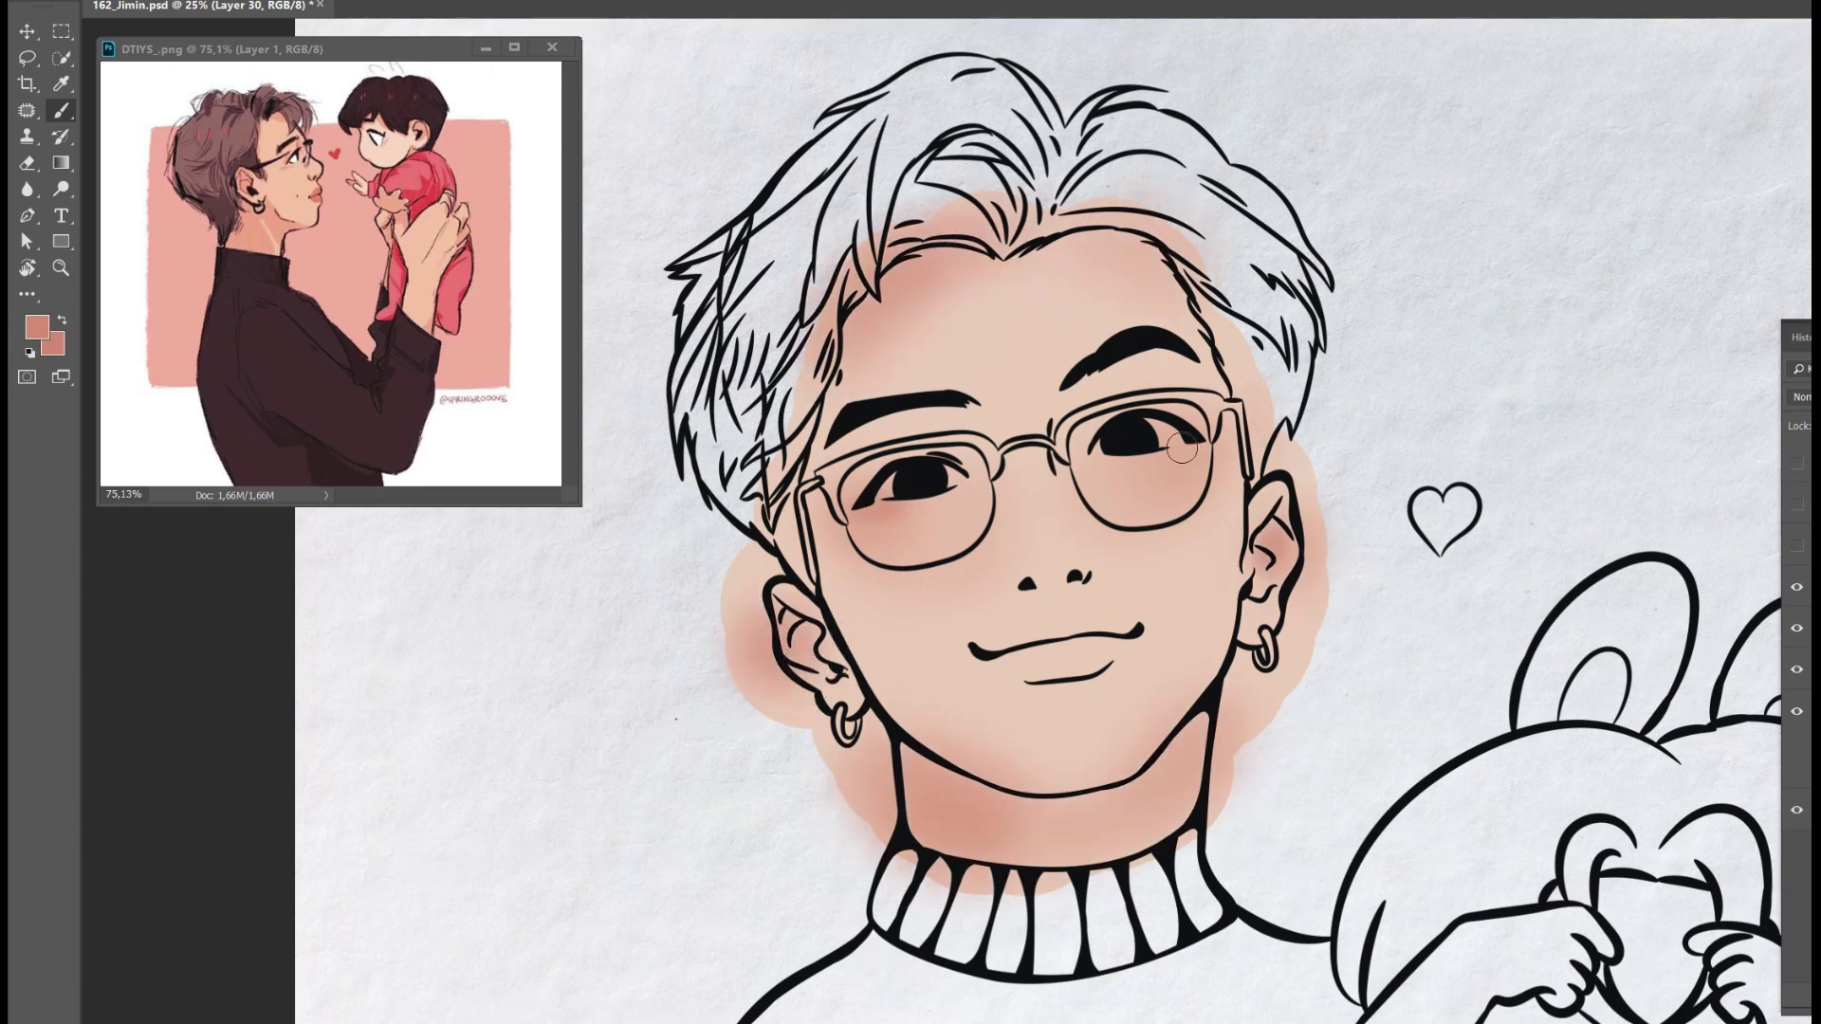
{"action": "left_click_drag", "start_coordinate": [1071, 678], "coordinate": [1138, 606]}
{"action": "left_click_drag", "start_coordinate": [1043, 569], "coordinate": [1100, 654]}
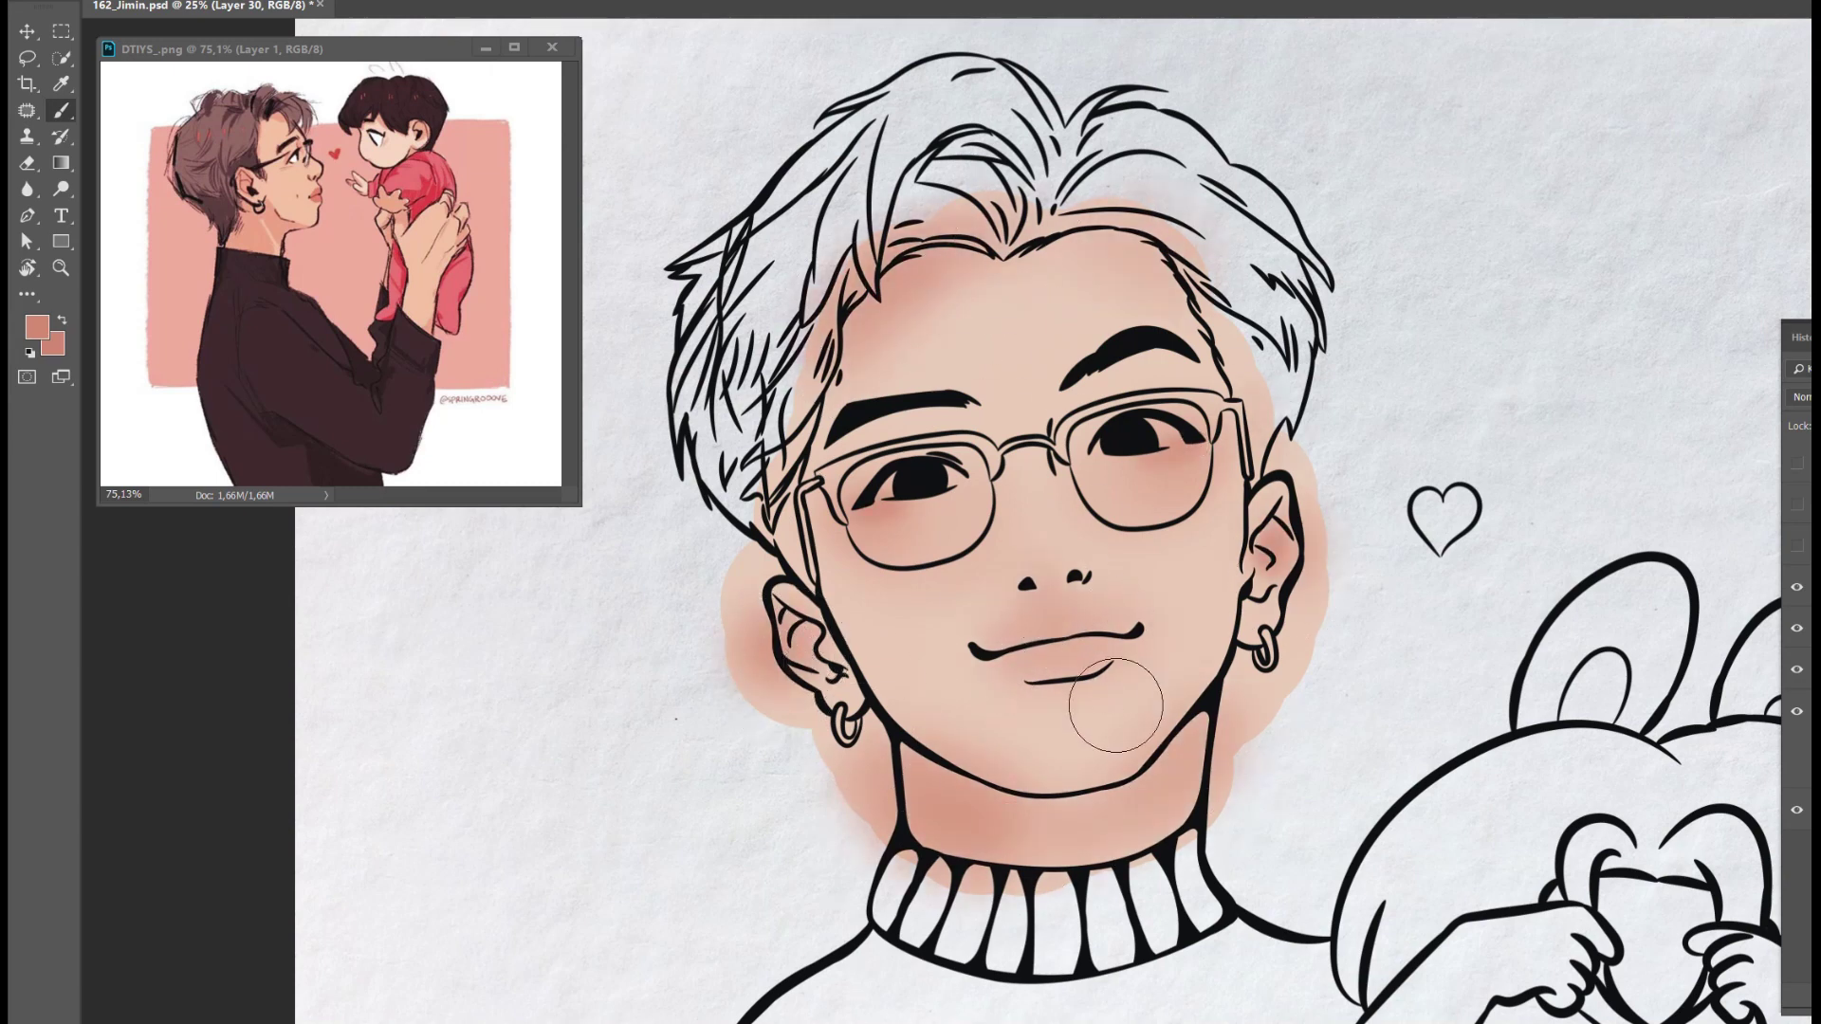
{"action": "left_click_drag", "start_coordinate": [825, 531], "coordinate": [854, 655]}
{"action": "mouse_move", "coordinate": [986, 749]}
{"action": "left_mouse_down"}
{"action": "mouse_move", "coordinate": [839, 590]}
{"action": "mouse_move", "coordinate": [796, 388]}
{"action": "left_mouse_up"}
{"action": "left_click_drag", "start_coordinate": [939, 285], "coordinate": [1147, 237]}
{"action": "left_click_drag", "start_coordinate": [1223, 398], "coordinate": [1252, 550]}
{"action": "mouse_move", "coordinate": [1119, 816]}
{"action": "left_mouse_down"}
{"action": "mouse_move", "coordinate": [900, 663]}
{"action": "mouse_move", "coordinate": [821, 704]}
{"action": "mouse_move", "coordinate": [787, 569]}
{"action": "mouse_move", "coordinate": [802, 542]}
{"action": "left_mouse_up"}
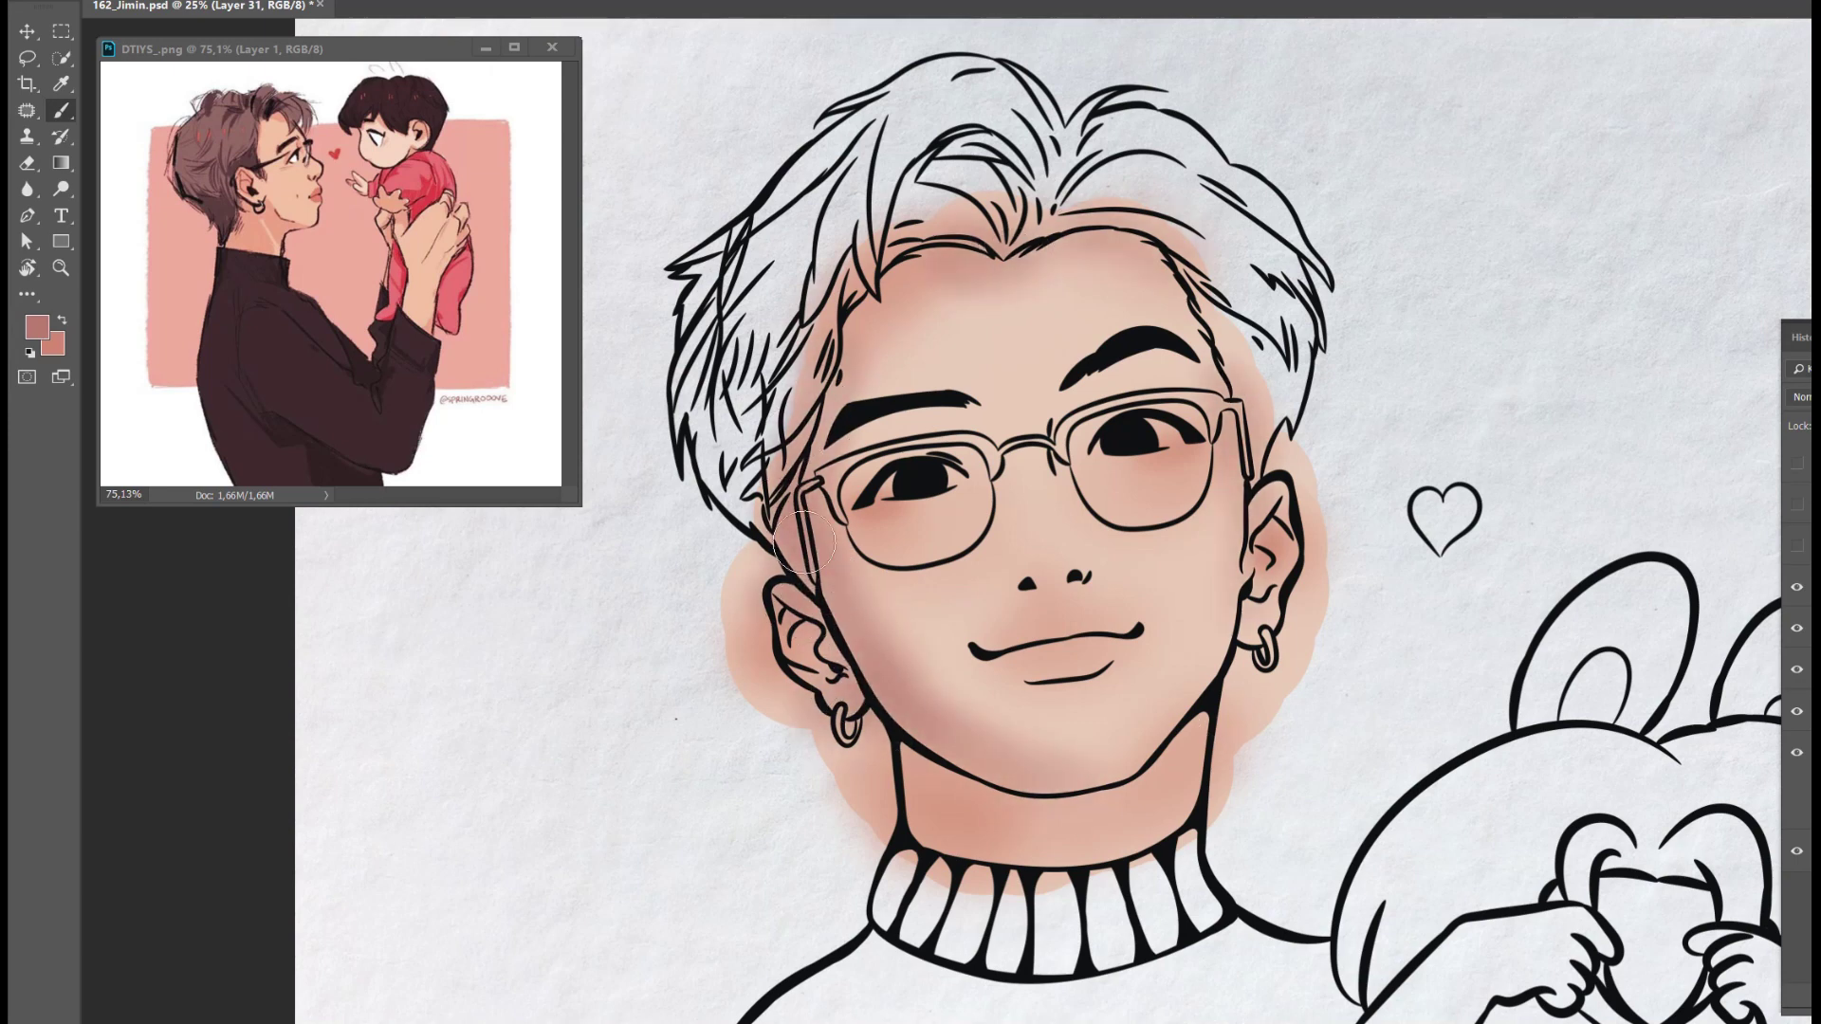
{"action": "key", "text": "["}
{"action": "key", "text": "["}
{"action": "key", "text": "["}
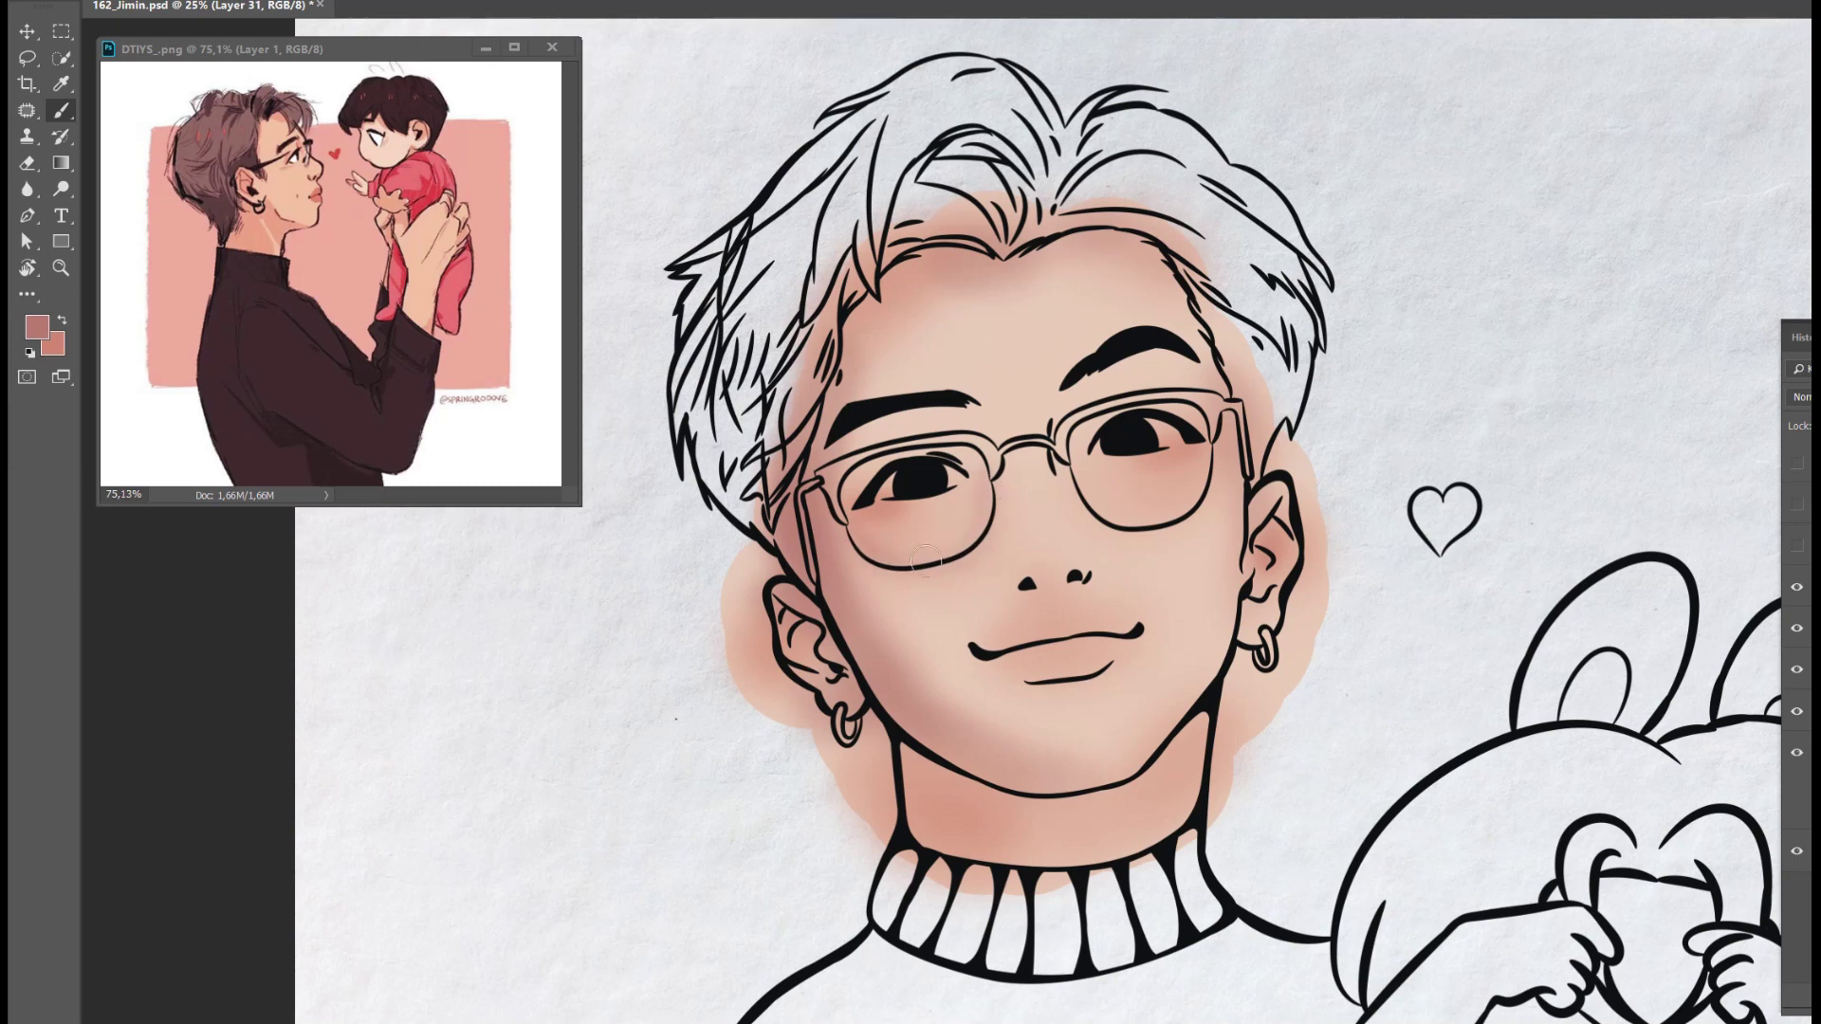
{"action": "left_click_drag", "start_coordinate": [1206, 506], "coordinate": [1098, 534]}
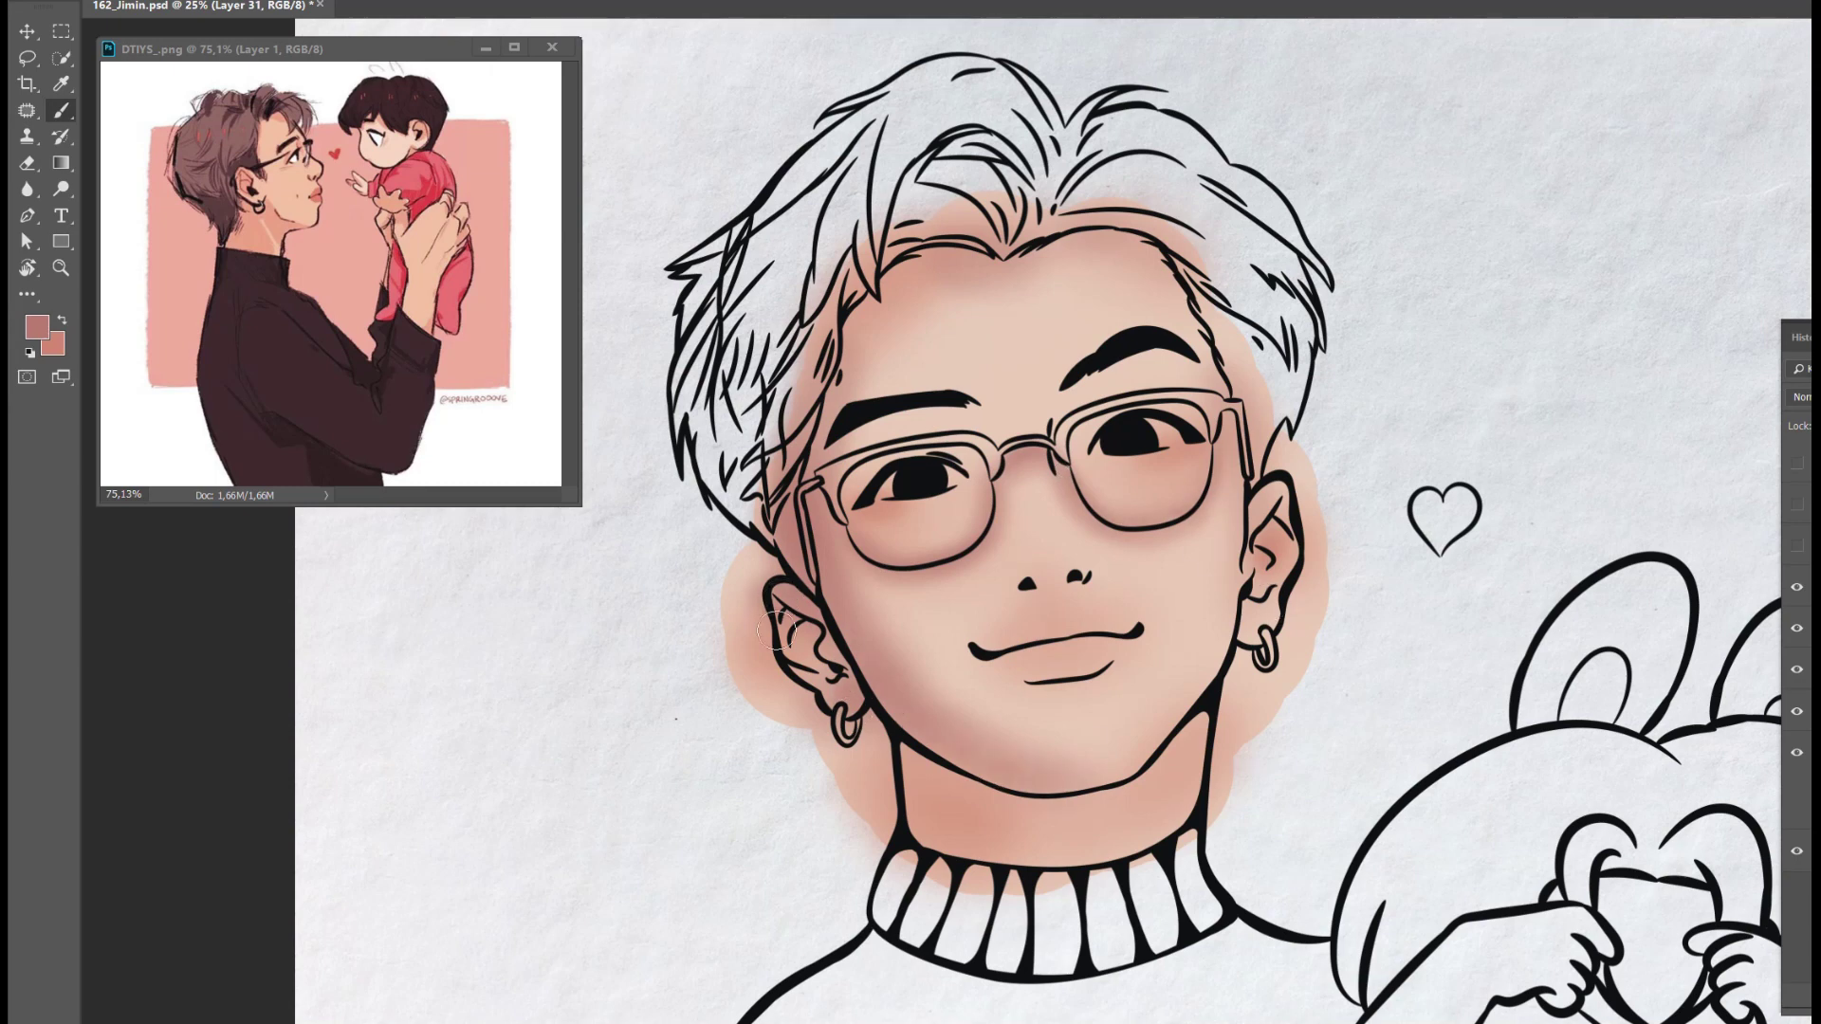
- On a new layer, softly blush the left cheek and shade the right hairline, jaw and chin
{"action": "left_click", "coordinate": [1277, 467], "text": "alt"}
{"action": "key", "text": "ctrl+shift+alt+n"}
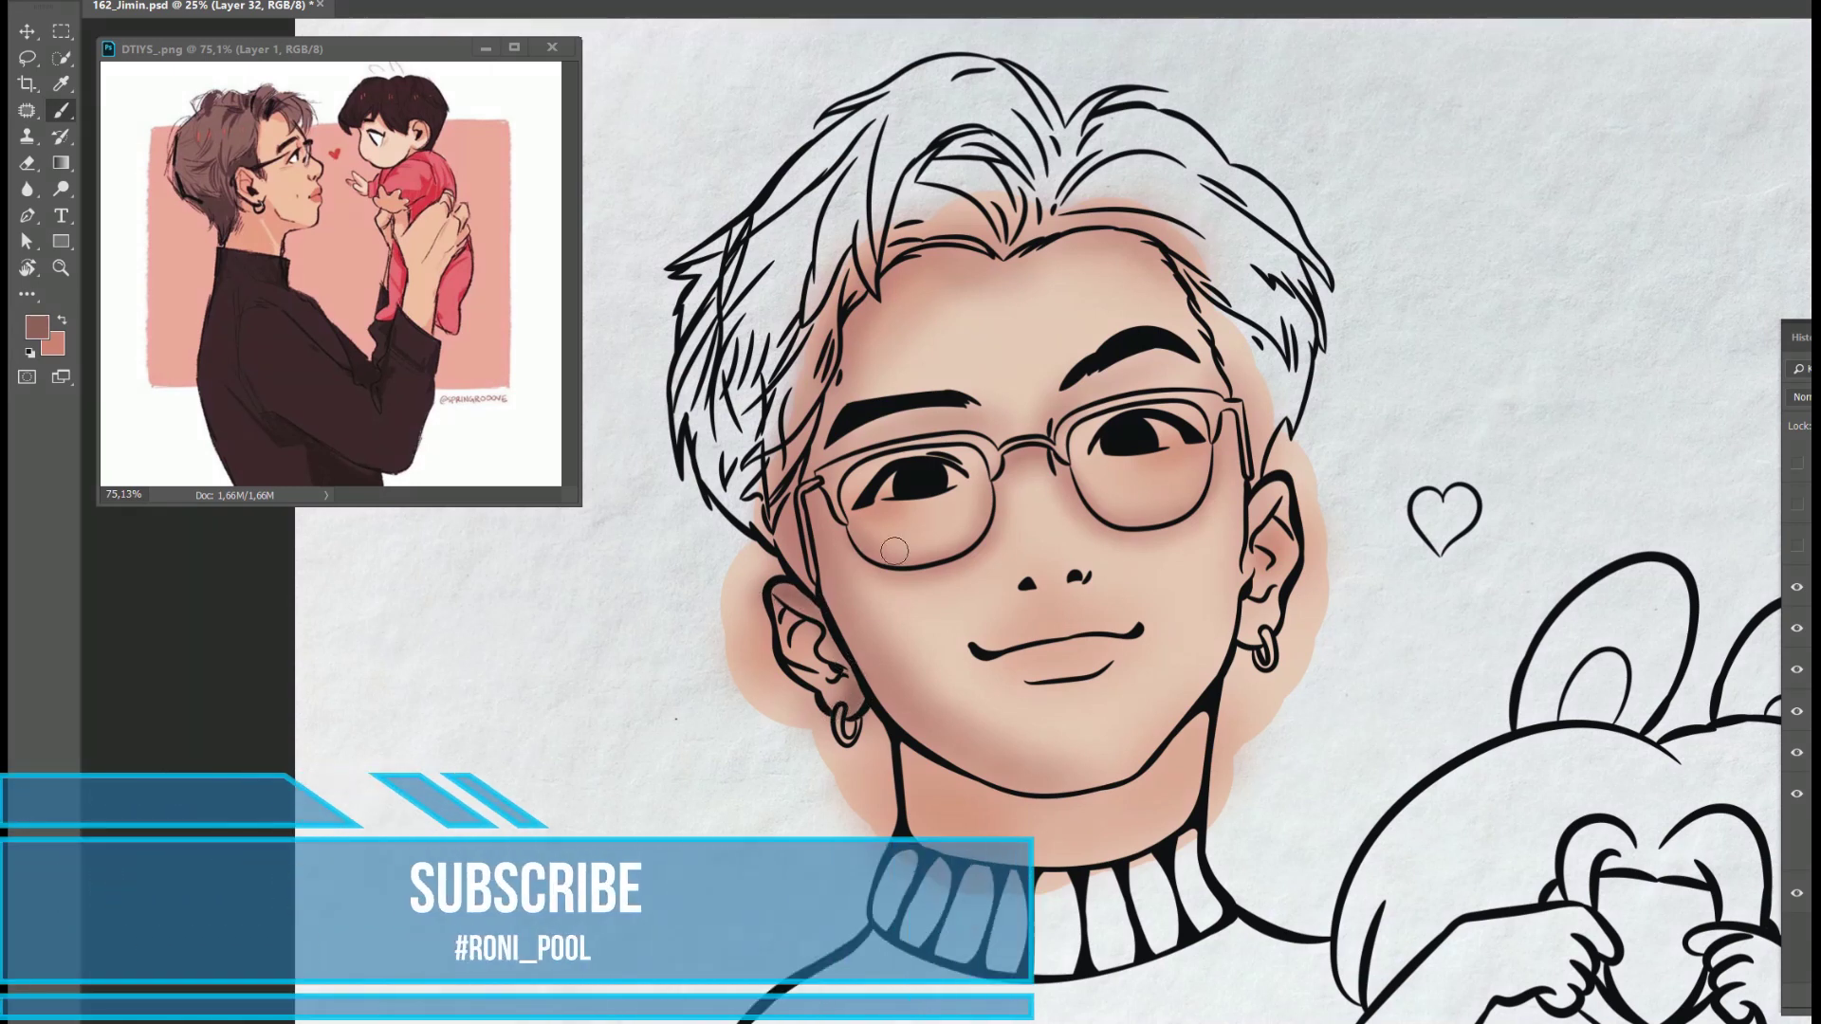
{"action": "key", "text": "bracketright"}
{"action": "left_click_drag", "start_coordinate": [873, 633], "coordinate": [876, 614]}
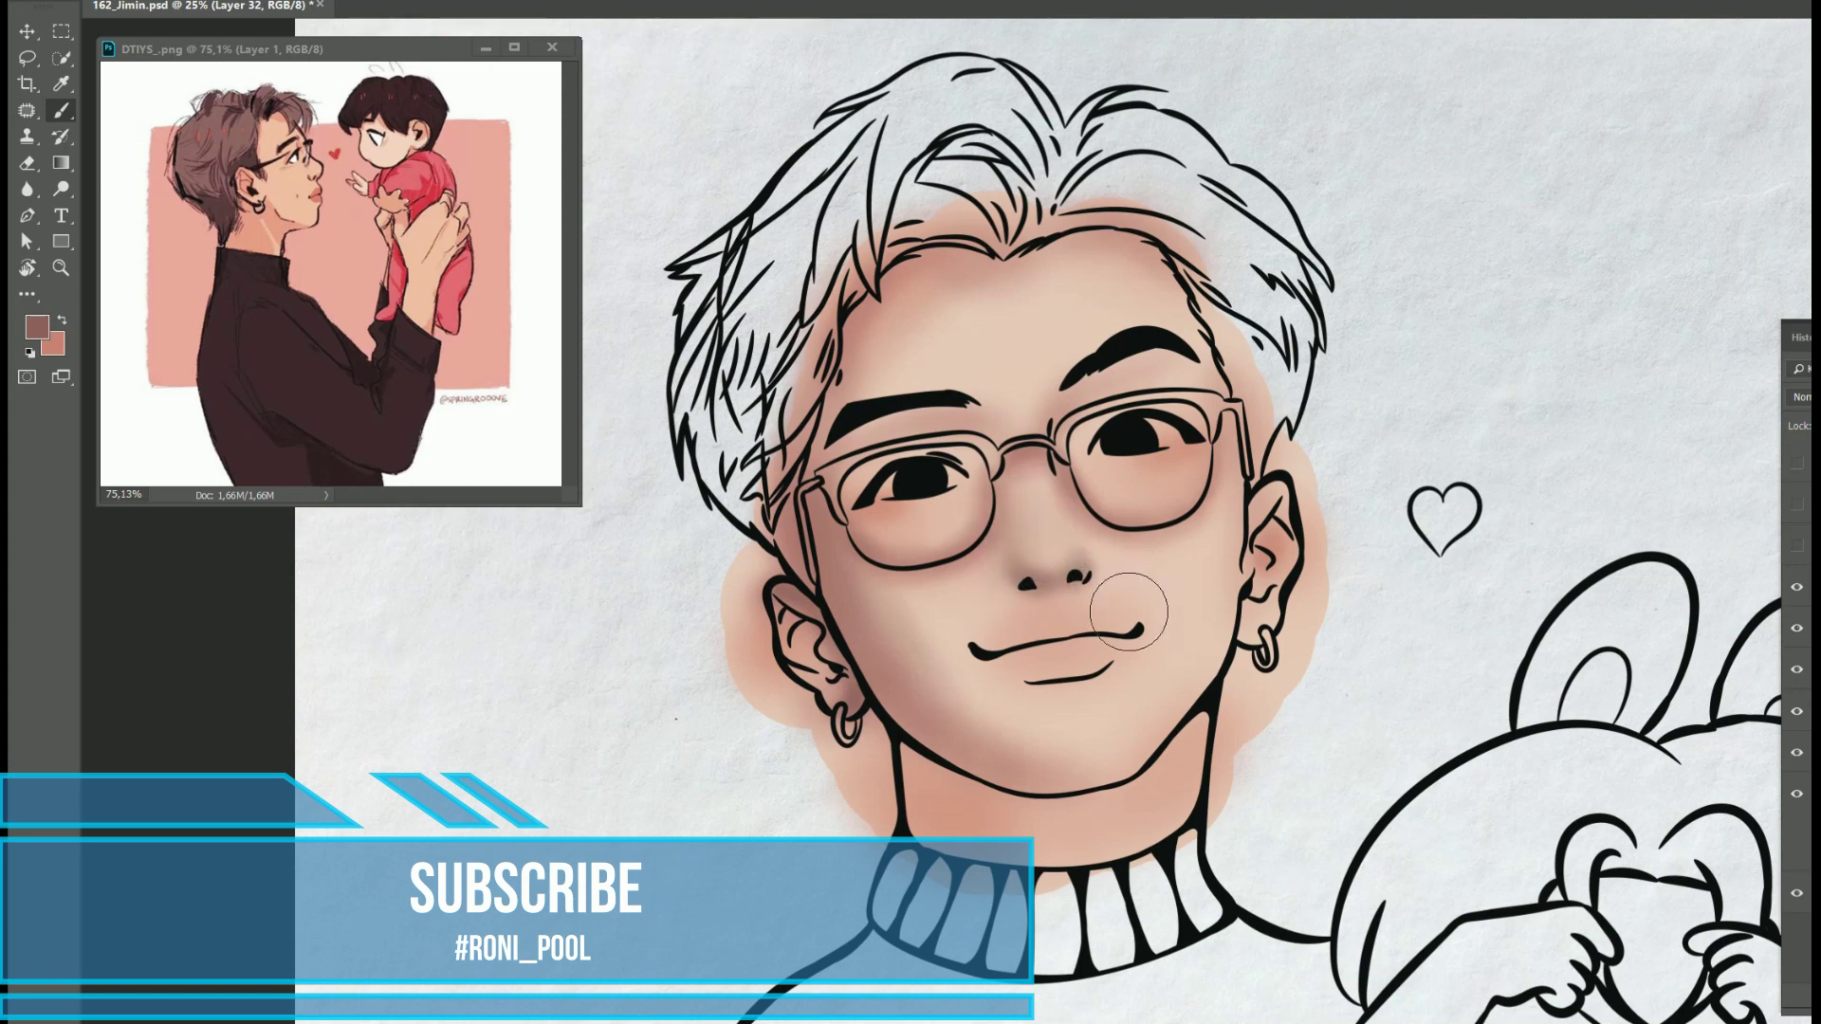
{"action": "left_click_drag", "start_coordinate": [1138, 237], "coordinate": [1238, 351]}
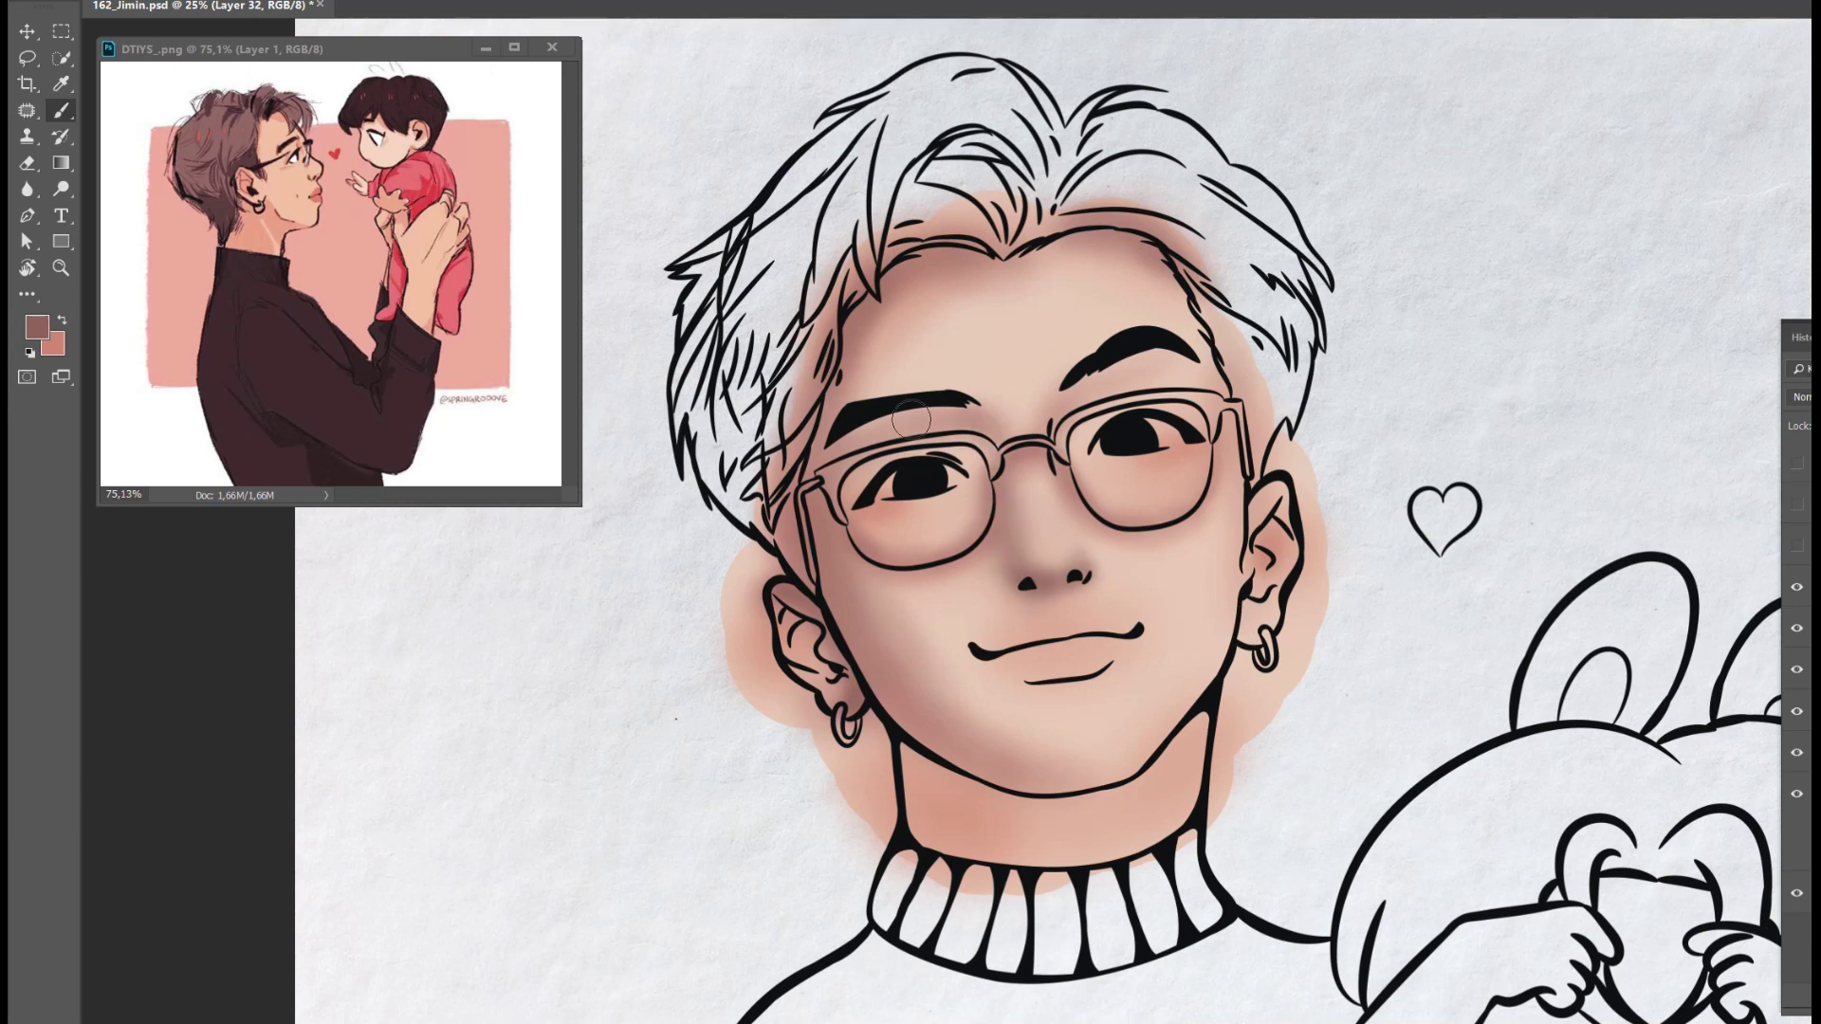
{"action": "left_click_drag", "start_coordinate": [946, 754], "coordinate": [942, 749]}
{"action": "left_click_drag", "start_coordinate": [1068, 779], "coordinate": [999, 764]}
- On another new layer, shade the neck below the jaw and along the left hairline
{"action": "key", "text": "ctrl+shift+alt+n"}
{"action": "left_click_drag", "start_coordinate": [981, 871], "coordinate": [910, 796]}
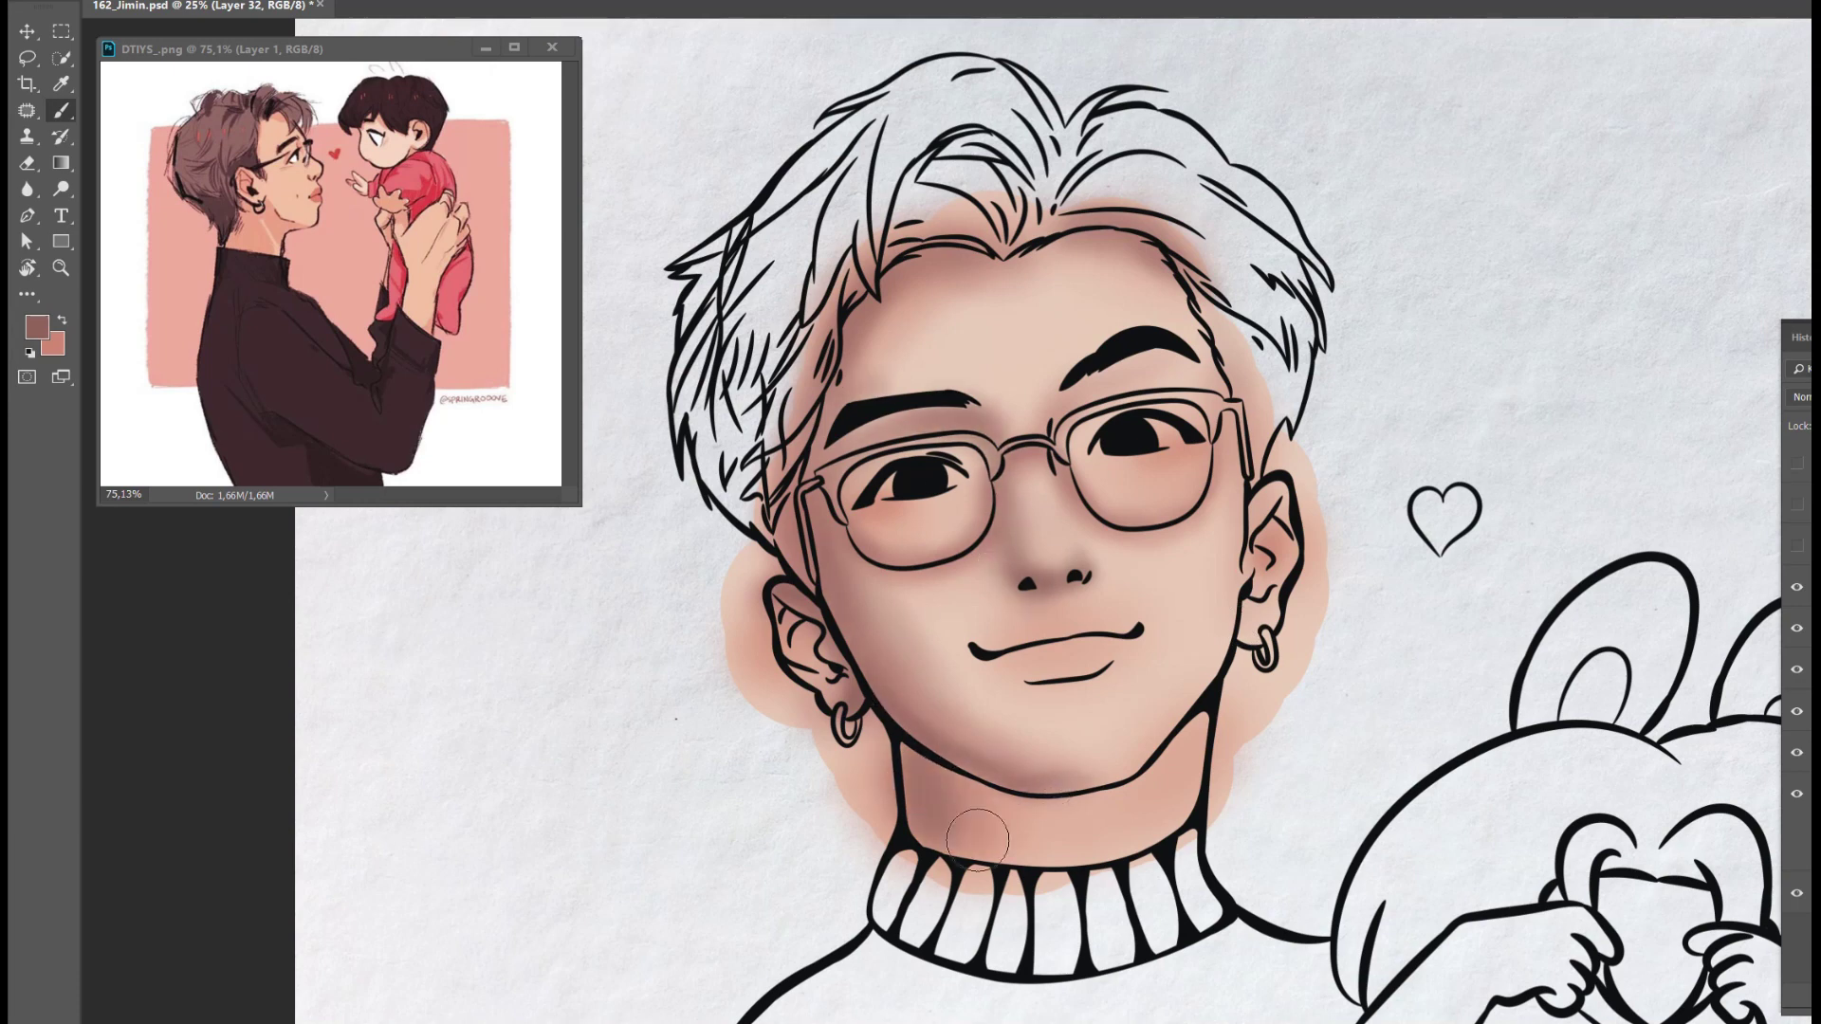
{"action": "mouse_move", "coordinate": [986, 853]}
{"action": "left_mouse_down"}
{"action": "mouse_move", "coordinate": [910, 806]}
{"action": "mouse_move", "coordinate": [927, 828]}
{"action": "mouse_move", "coordinate": [1038, 825]}
{"action": "left_mouse_up"}
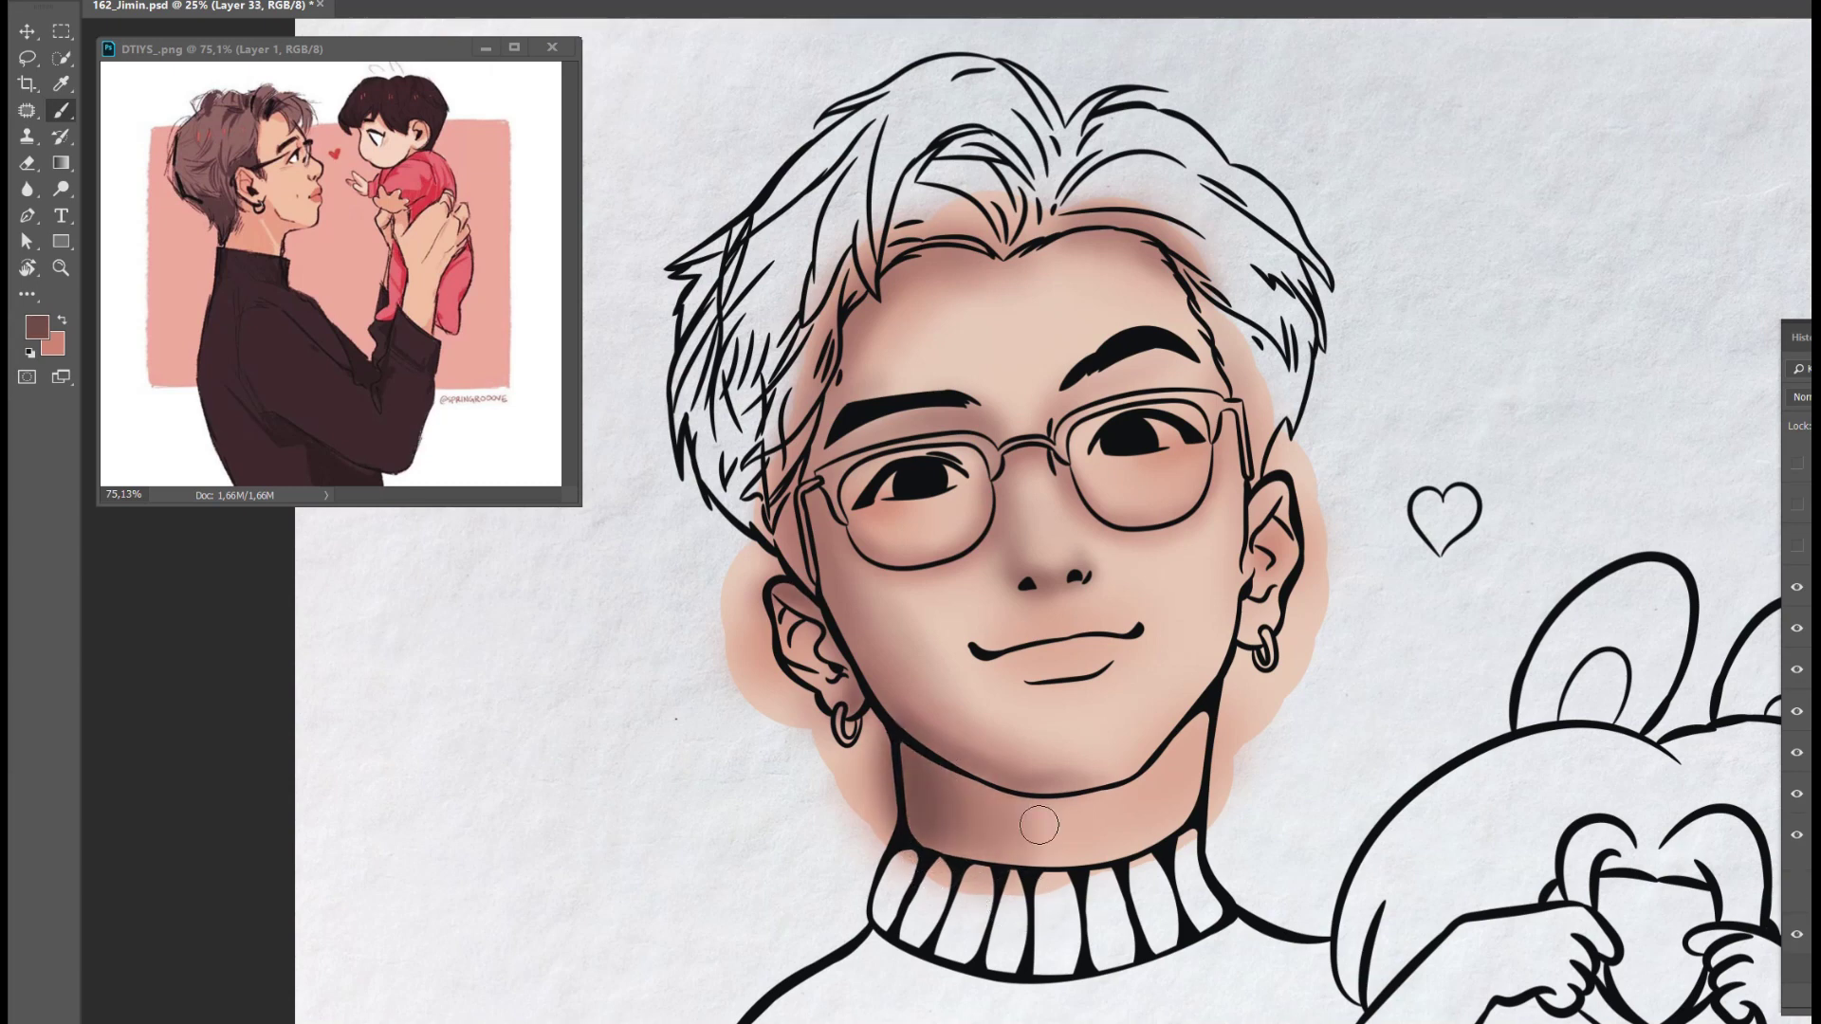
{"action": "left_click_drag", "start_coordinate": [896, 346], "coordinate": [861, 293]}
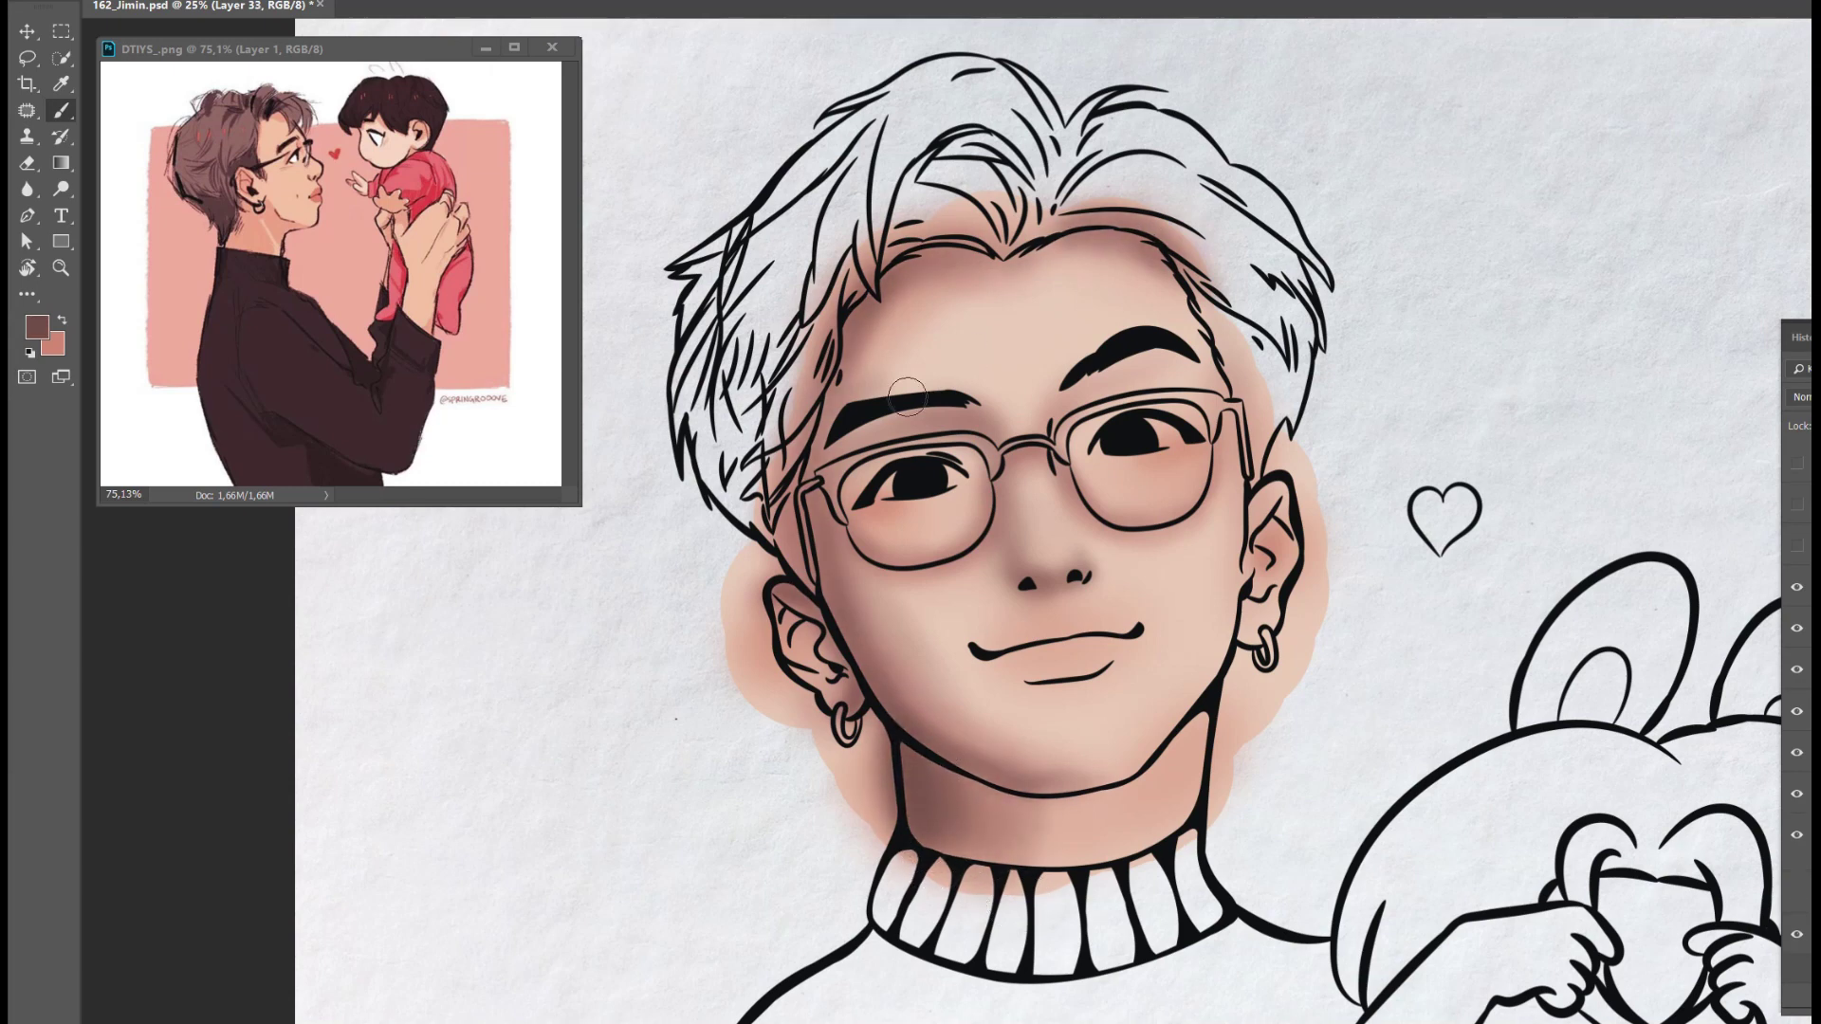
{"action": "left_click_drag", "start_coordinate": [907, 396], "coordinate": [858, 303]}
{"action": "key", "text": "ctrl+z"}
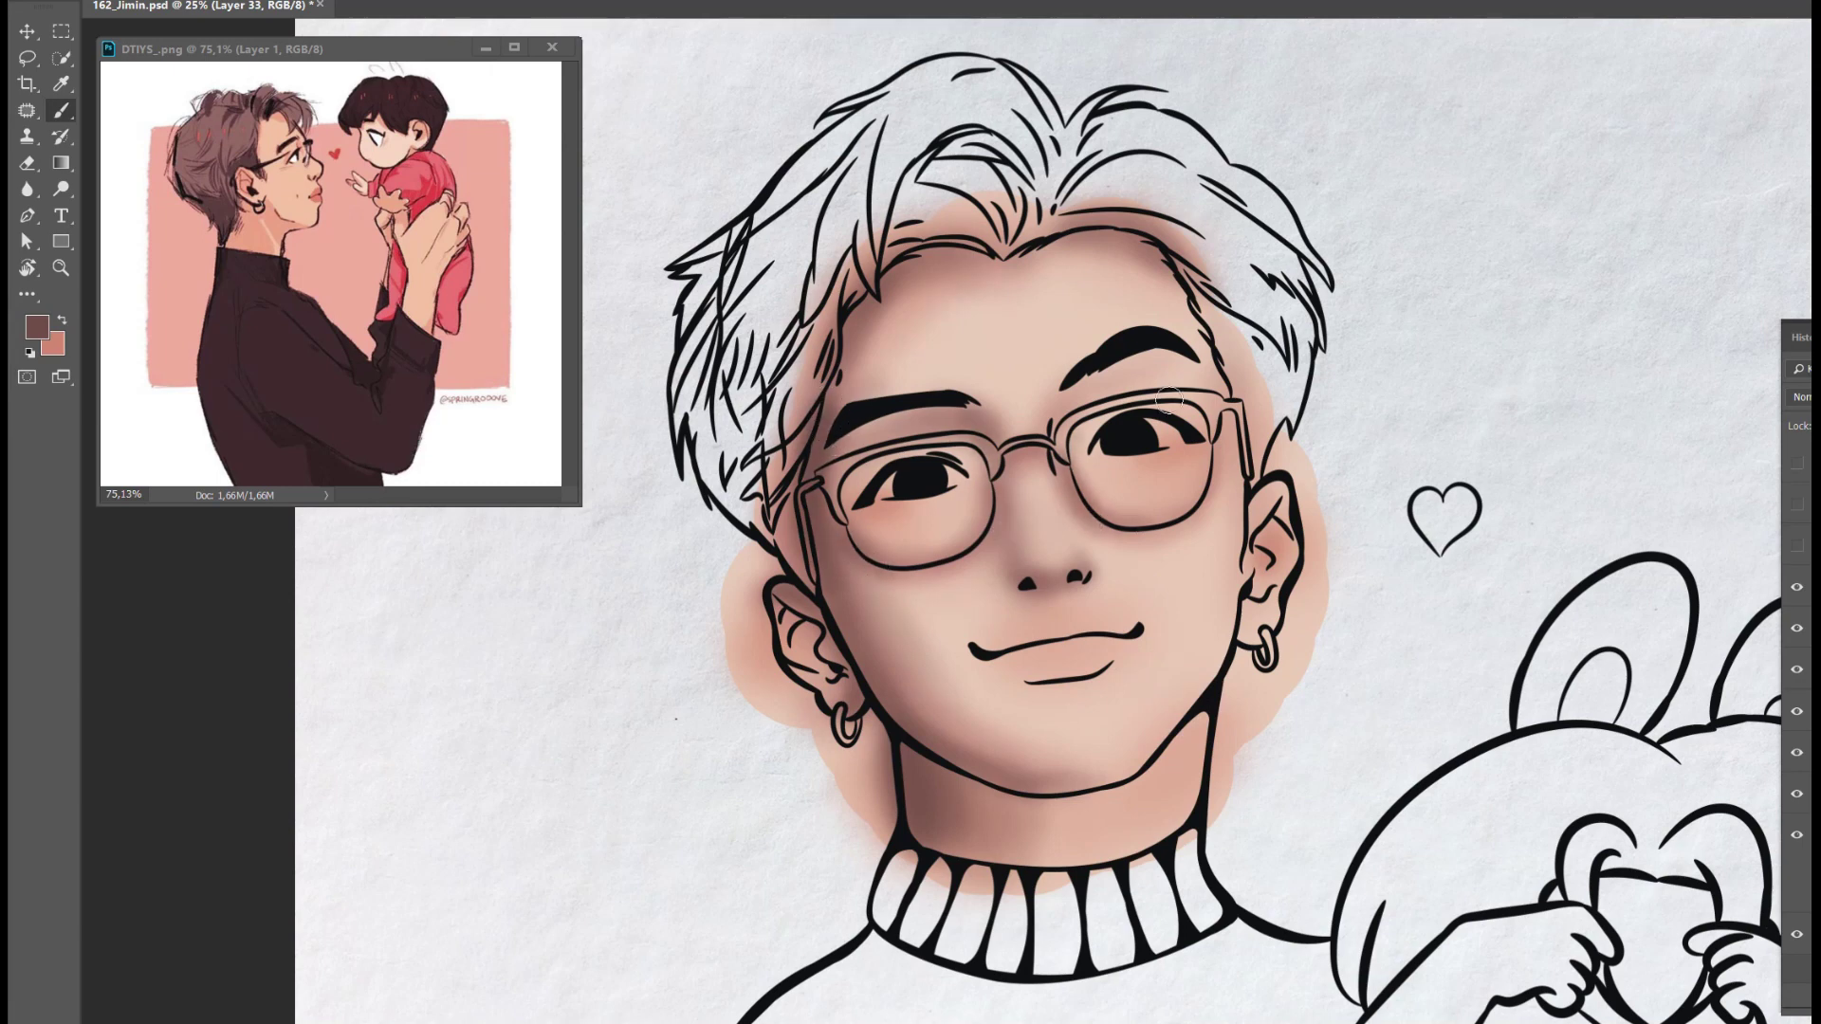
- Add a light pink highlight on the bridge of the nose on a new layer
{"action": "key", "text": "ctrl+shift+alt+n"}
{"action": "left_click", "coordinate": [1102, 327], "text": "alt"}
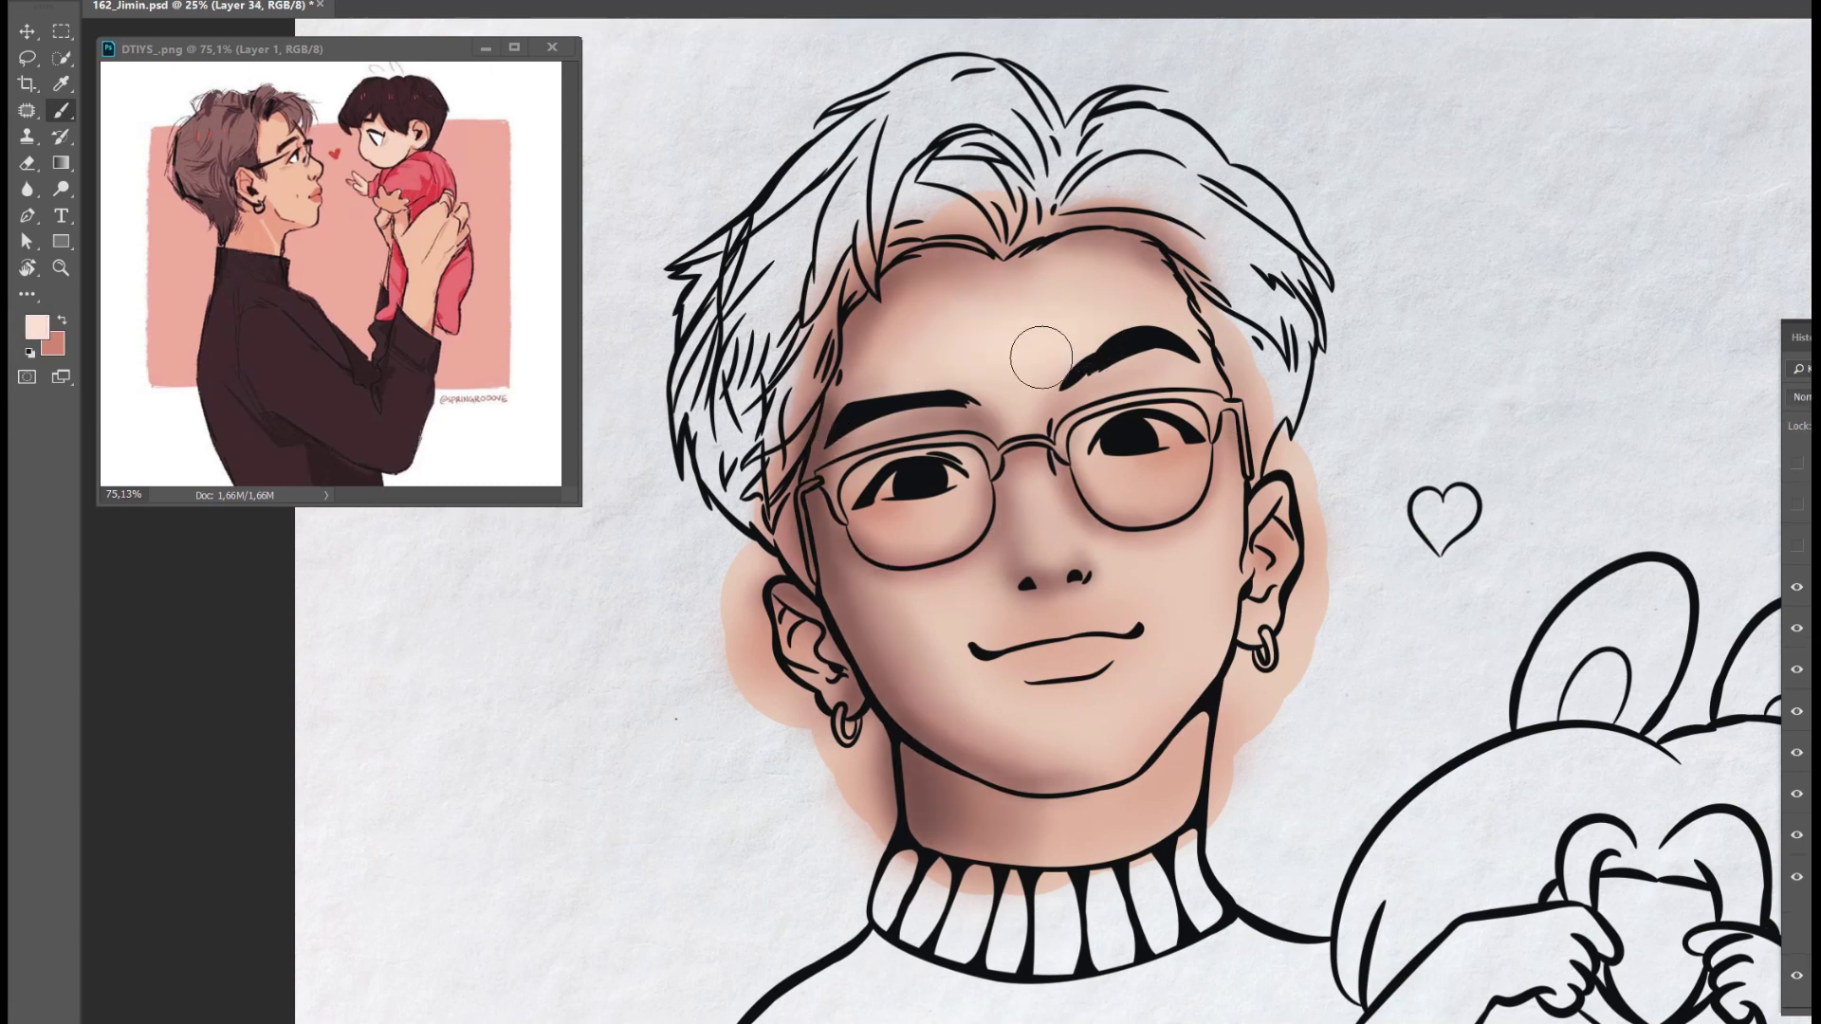
{"action": "left_click_drag", "start_coordinate": [1043, 532], "coordinate": [1047, 528]}
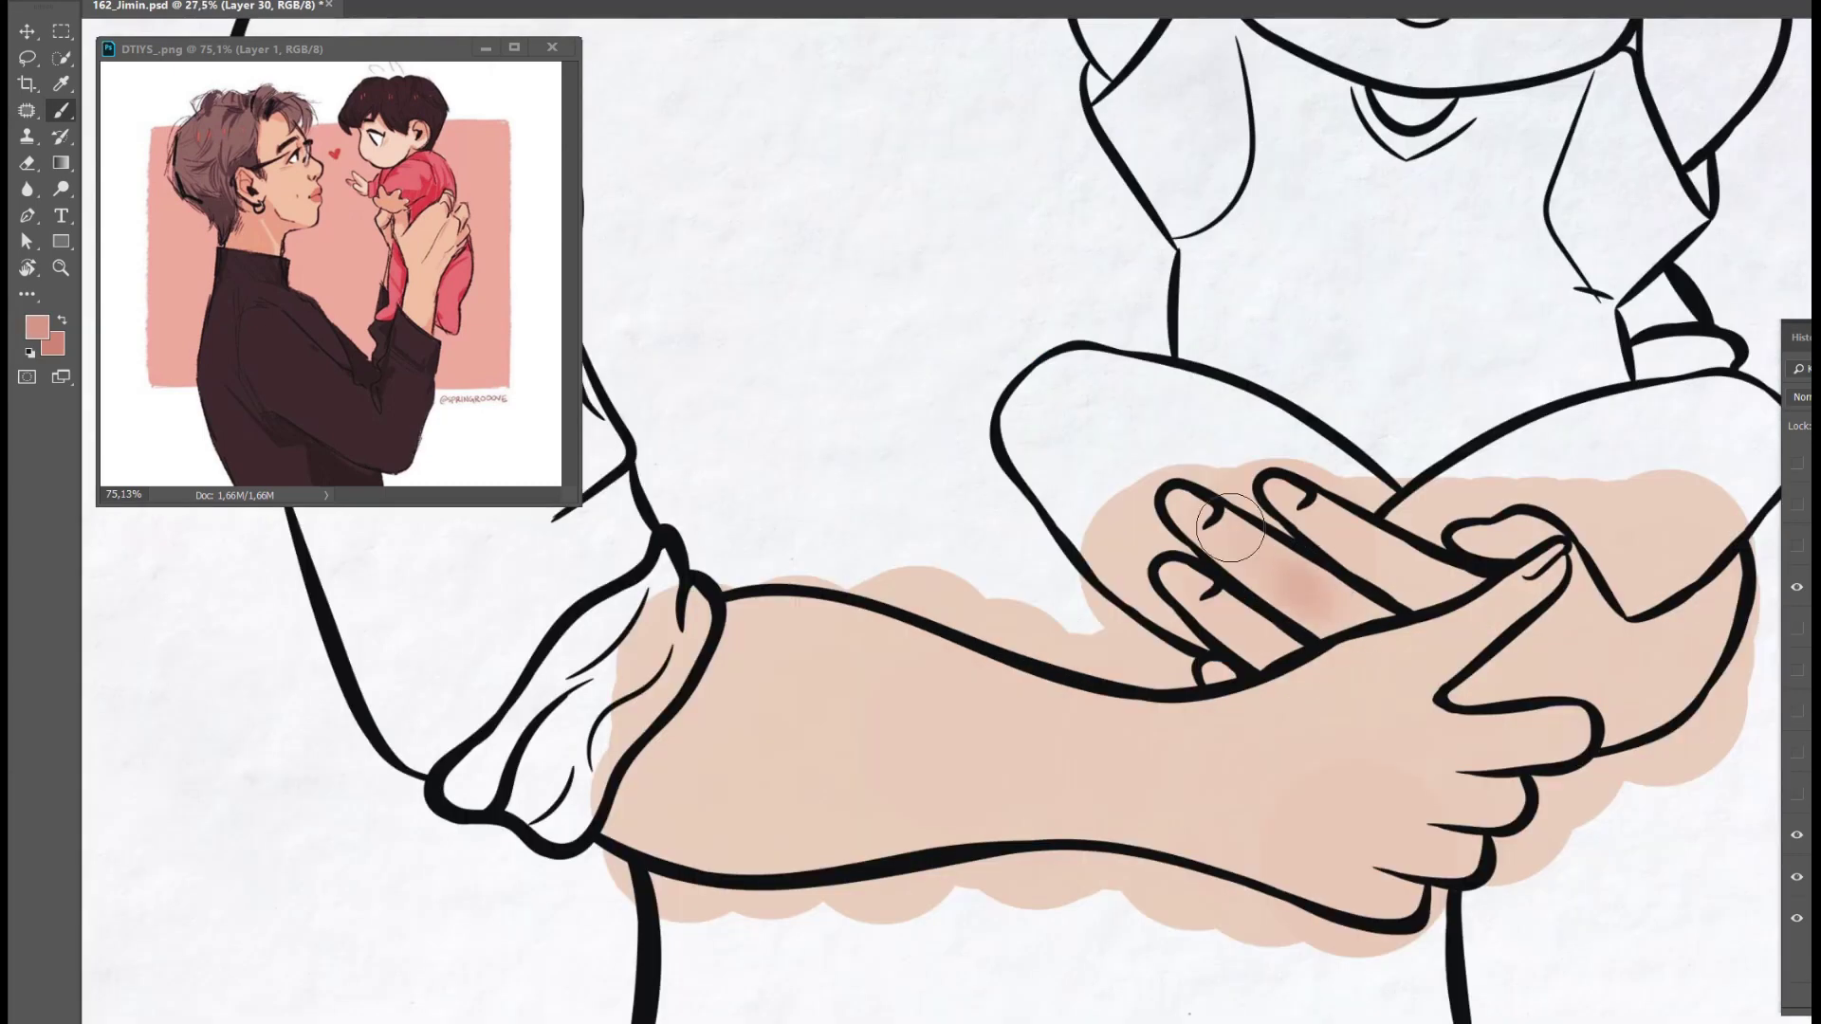
- Brush reddish blush onto the knuckles, edges and back of the hands, and the forearm
{"action": "left_click_drag", "start_coordinate": [1423, 664], "coordinate": [1346, 644]}
{"action": "left_click_drag", "start_coordinate": [1593, 730], "coordinate": [1545, 706]}
{"action": "left_click_drag", "start_coordinate": [1366, 815], "coordinate": [1328, 787]}
{"action": "left_click_drag", "start_coordinate": [693, 807], "coordinate": [630, 834]}
{"action": "left_click_drag", "start_coordinate": [1688, 607], "coordinate": [1556, 683]}
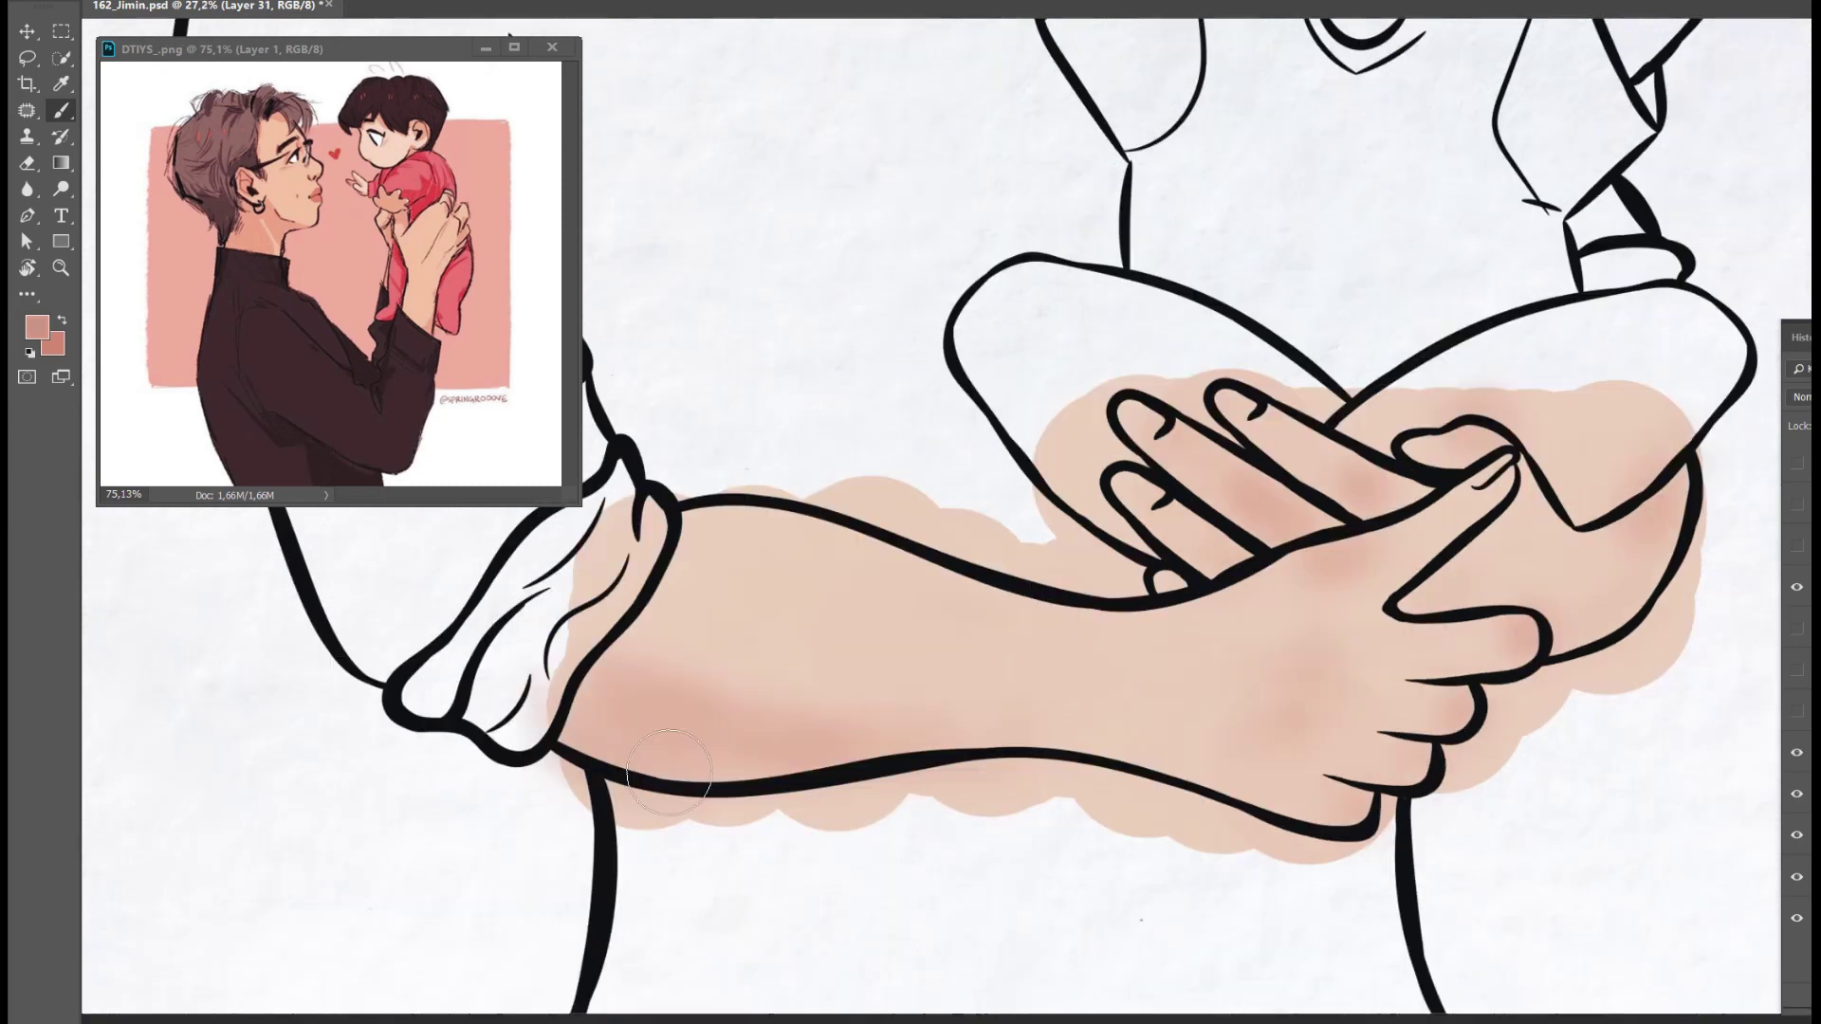
- Shade the lower edge of the forearm toward the hand, and shade the right hand
{"action": "left_click_drag", "start_coordinate": [669, 773], "coordinate": [723, 760]}
{"action": "left_click_drag", "start_coordinate": [949, 758], "coordinate": [617, 736]}
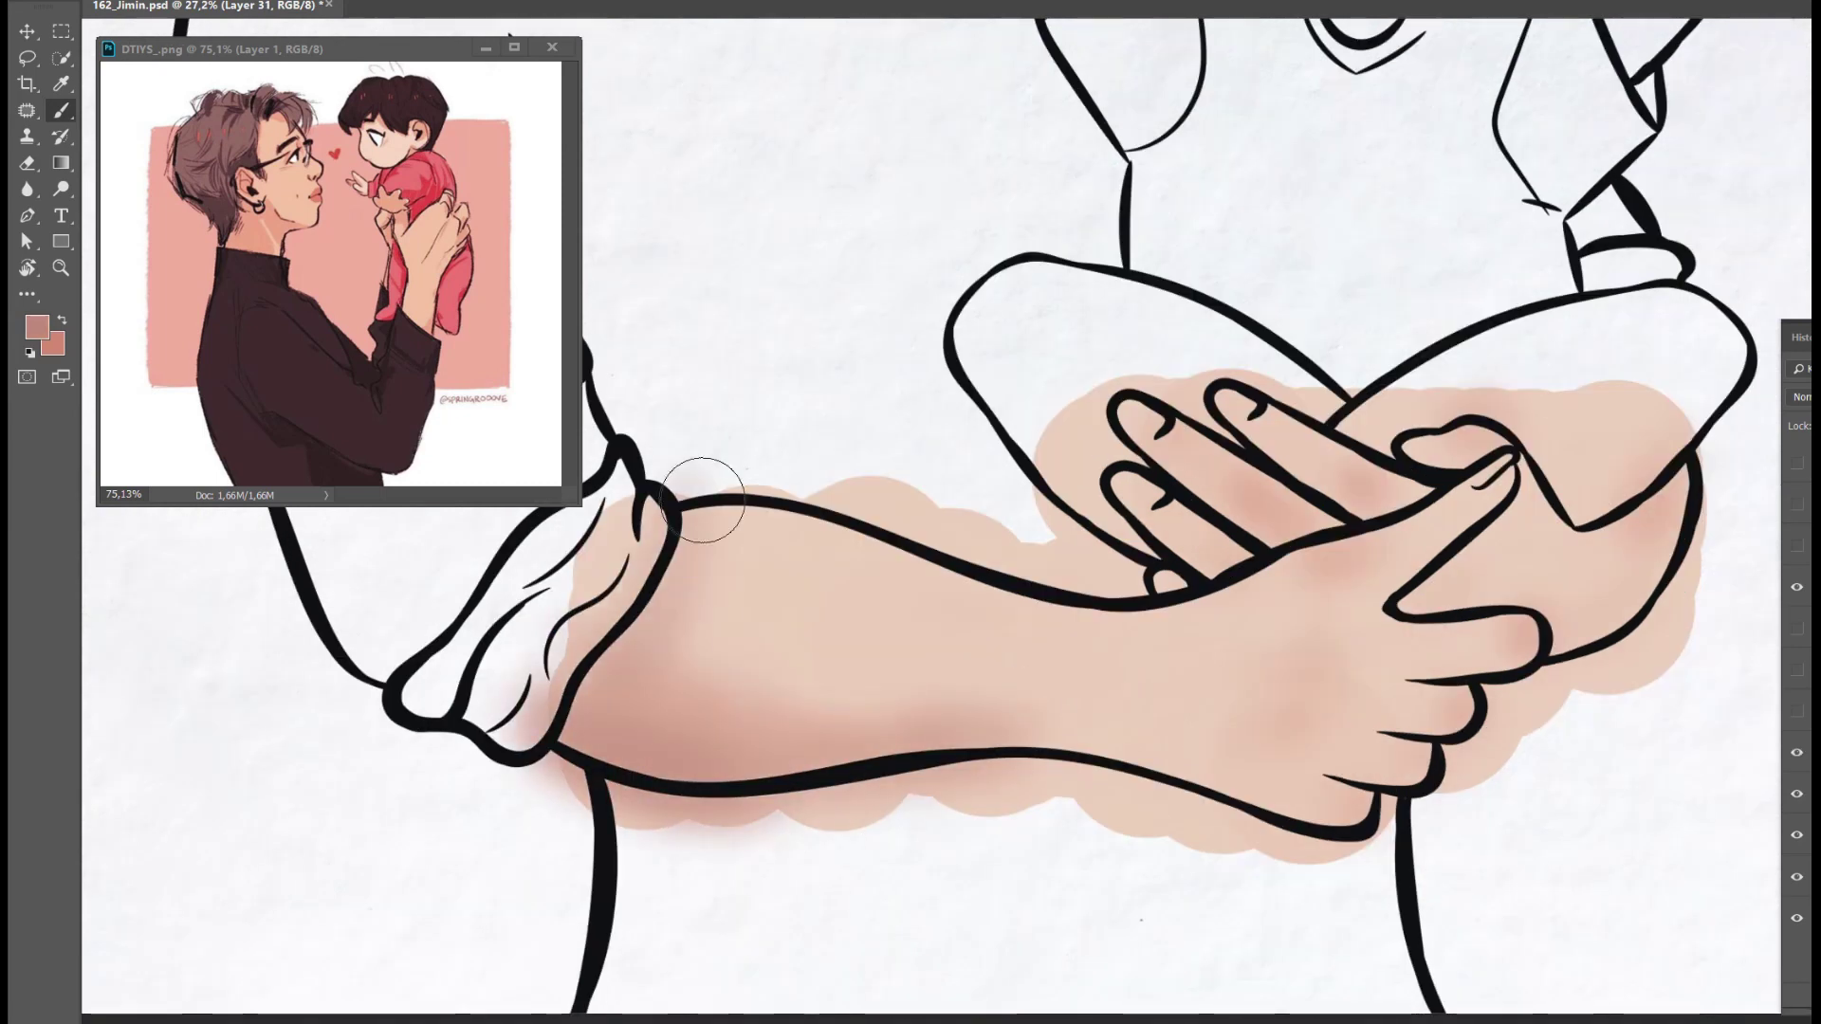
{"action": "left_click_drag", "start_coordinate": [1091, 768], "coordinate": [1375, 844]}
{"action": "left_click_drag", "start_coordinate": [1033, 739], "coordinate": [1185, 796]}
{"action": "left_click_drag", "start_coordinate": [1479, 549], "coordinate": [1688, 607]}
{"action": "left_click_drag", "start_coordinate": [1526, 455], "coordinate": [1669, 645]}
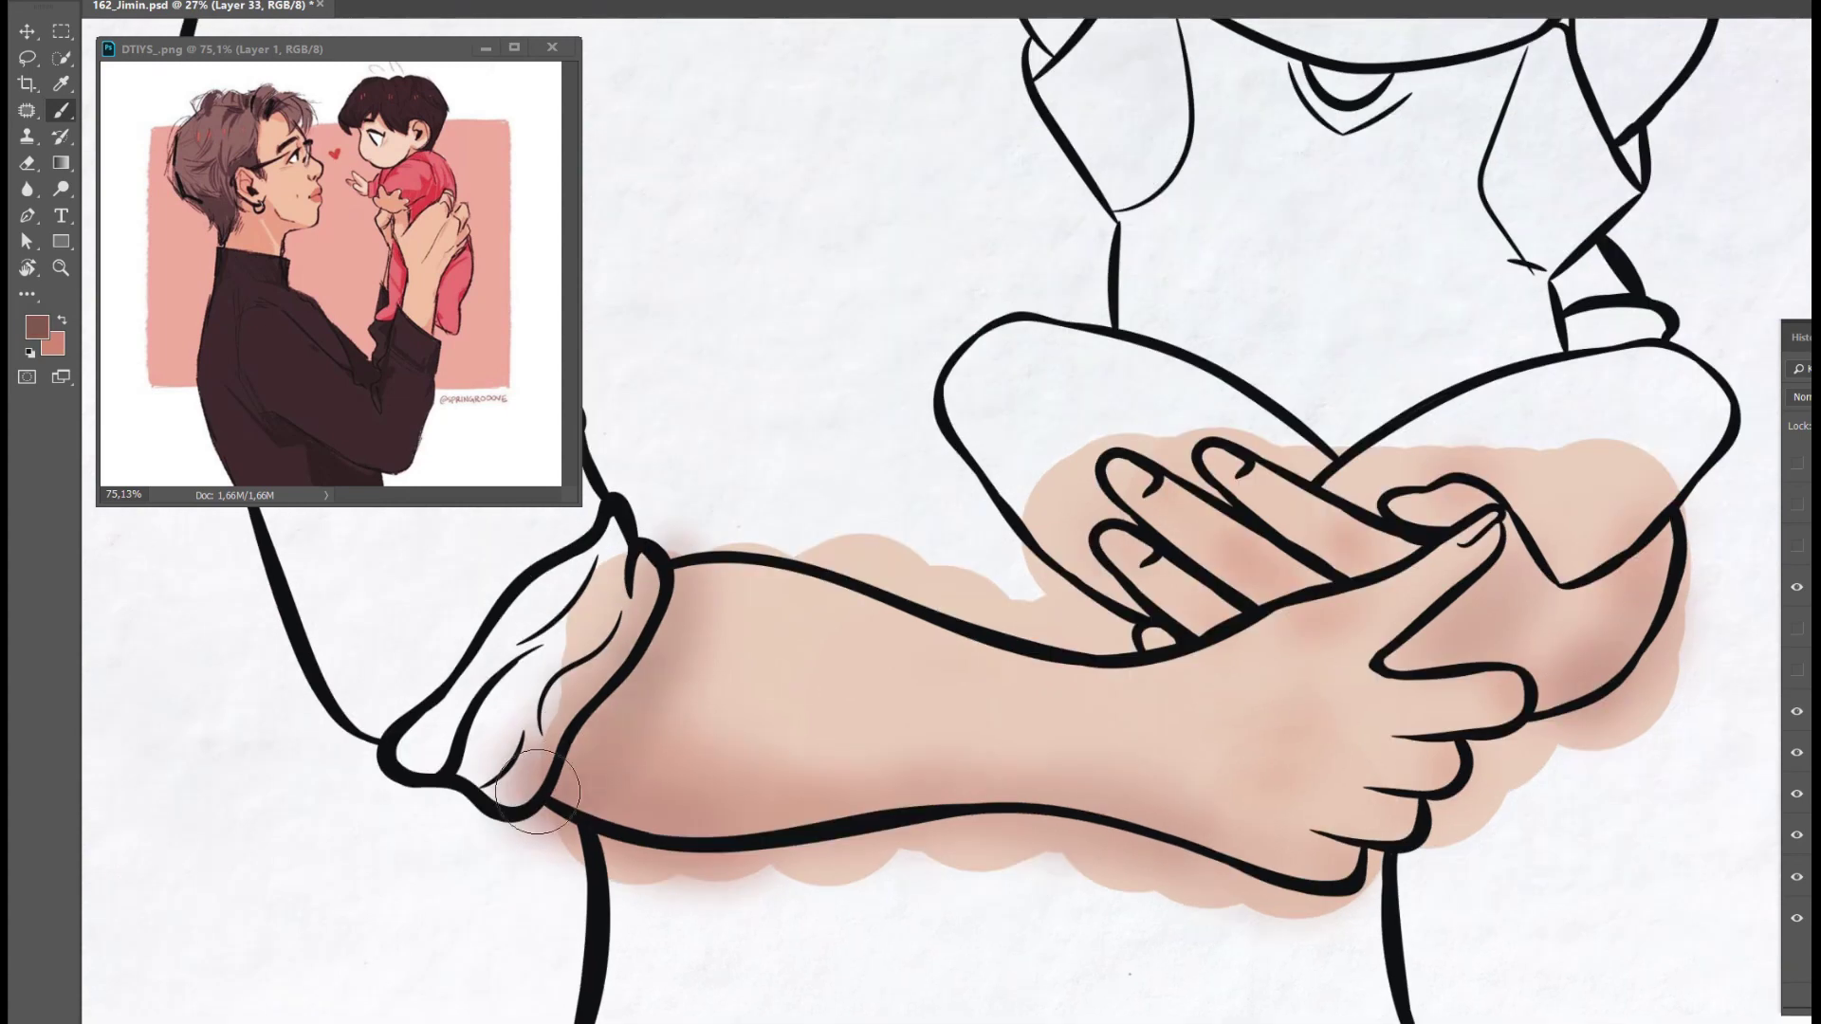
{"action": "left_click_drag", "start_coordinate": [569, 796], "coordinate": [1138, 854]}
{"action": "left_click_drag", "start_coordinate": [758, 568], "coordinate": [1233, 654]}
- Deepen shadows on the back of the hand, fingers and knuckles, then highlight the forearm lightly
{"action": "left_click_drag", "start_coordinate": [1305, 555], "coordinate": [1384, 645]}
{"action": "left_click_drag", "start_coordinate": [1328, 446], "coordinate": [1195, 559]}
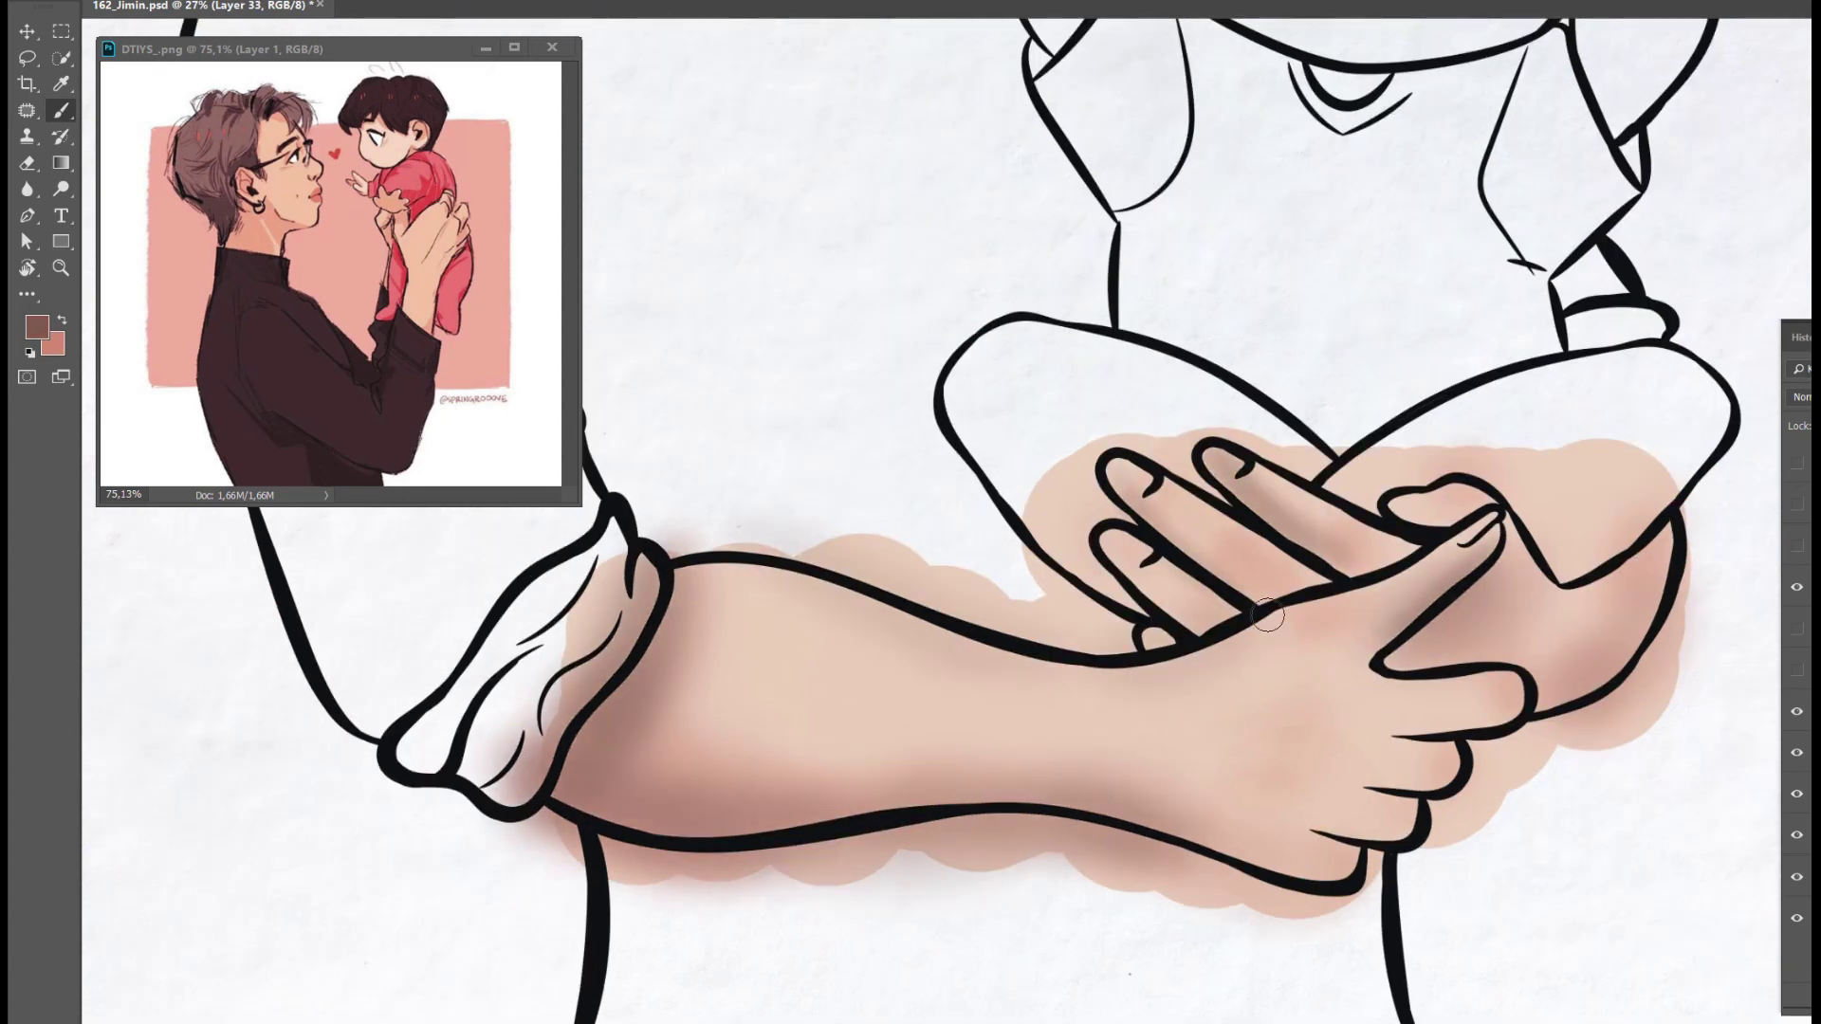
{"action": "left_click_drag", "start_coordinate": [1233, 475], "coordinate": [1110, 607]}
{"action": "mouse_move", "coordinate": [1413, 839]}
{"action": "left_mouse_down"}
{"action": "mouse_move", "coordinate": [1318, 834]}
{"action": "mouse_move", "coordinate": [1480, 730]}
{"action": "left_mouse_up"}
{"action": "mouse_move", "coordinate": [1394, 531]}
{"action": "left_mouse_down"}
{"action": "mouse_move", "coordinate": [1460, 654]}
{"action": "mouse_move", "coordinate": [1489, 664]}
{"action": "left_mouse_up"}
{"action": "left_click_drag", "start_coordinate": [1555, 540], "coordinate": [1640, 607]}
{"action": "mouse_move", "coordinate": [929, 664]}
{"action": "left_mouse_down"}
{"action": "mouse_move", "coordinate": [691, 691]}
{"action": "mouse_move", "coordinate": [1365, 691]}
{"action": "mouse_move", "coordinate": [1507, 743]}
{"action": "left_mouse_up"}
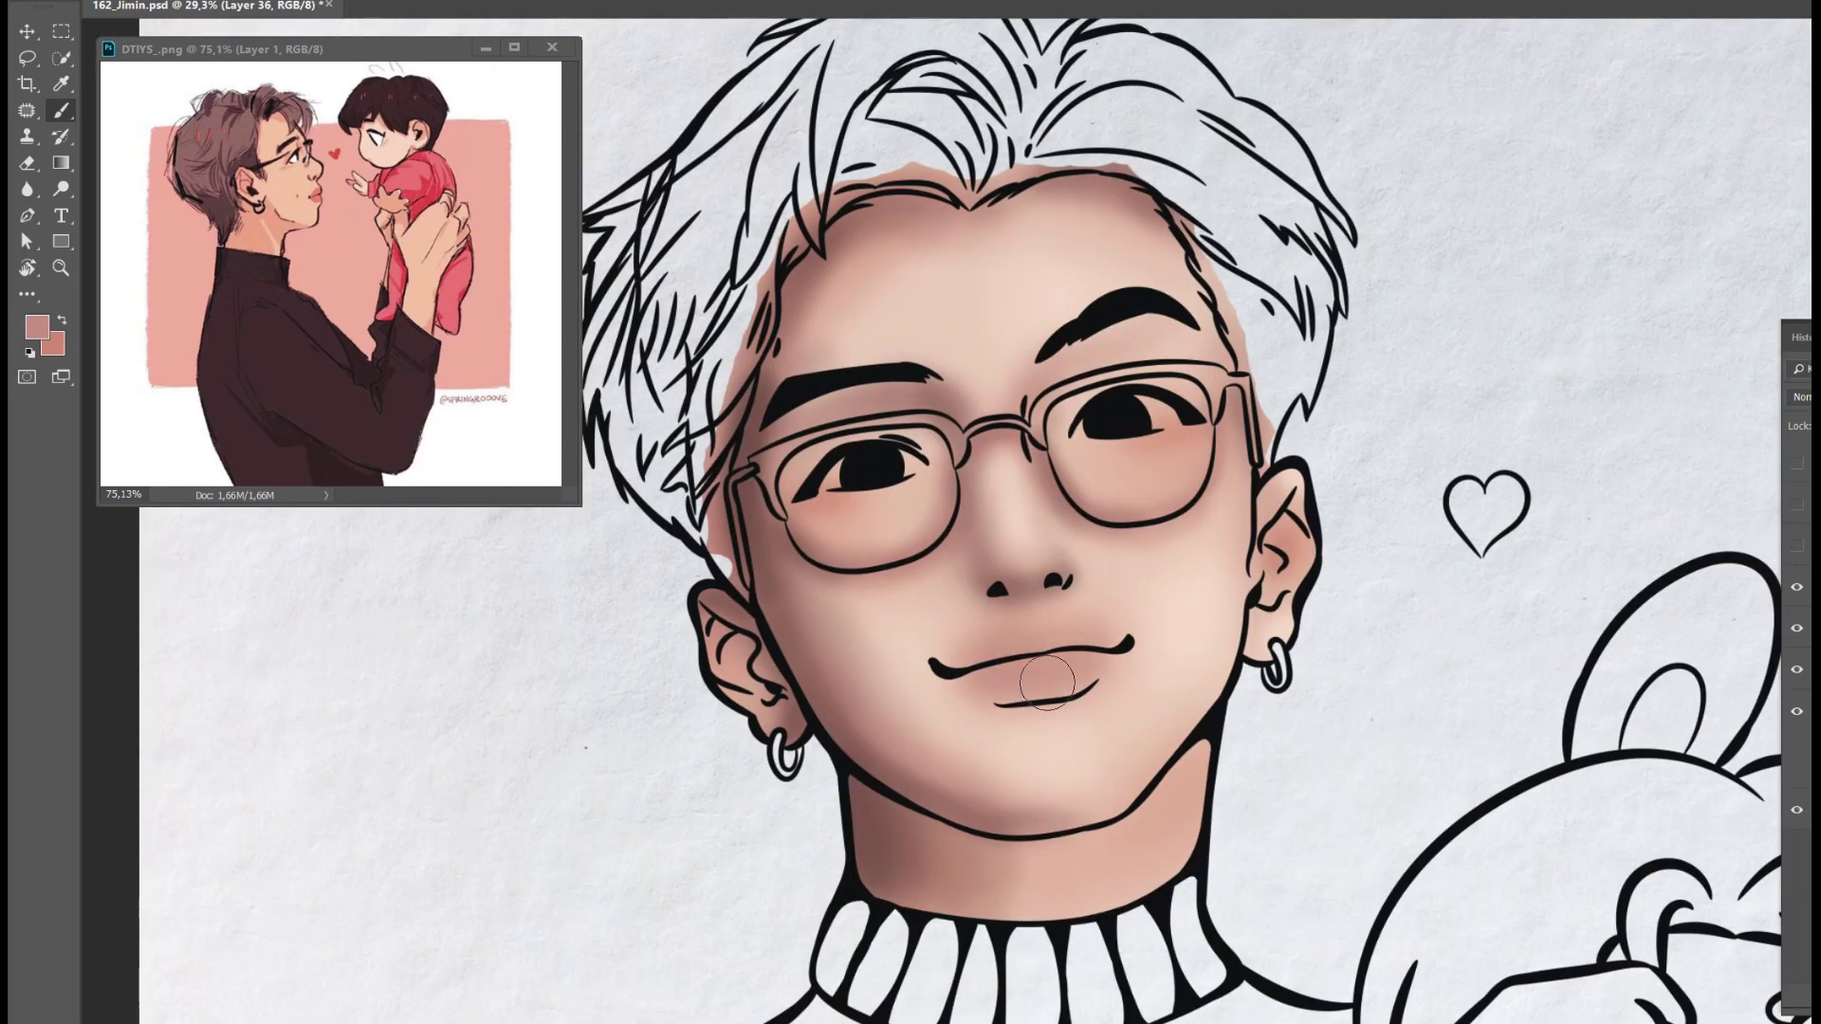
- Shade the lower lip darker and add a light pink glossy highlight on new layers
{"action": "key", "text": "ctrl+shift+alt+n"}
{"action": "mouse_move", "coordinate": [1021, 637]}
{"action": "left_mouse_down"}
{"action": "mouse_move", "coordinate": [957, 678]}
{"action": "mouse_move", "coordinate": [1033, 680]}
{"action": "left_mouse_up"}
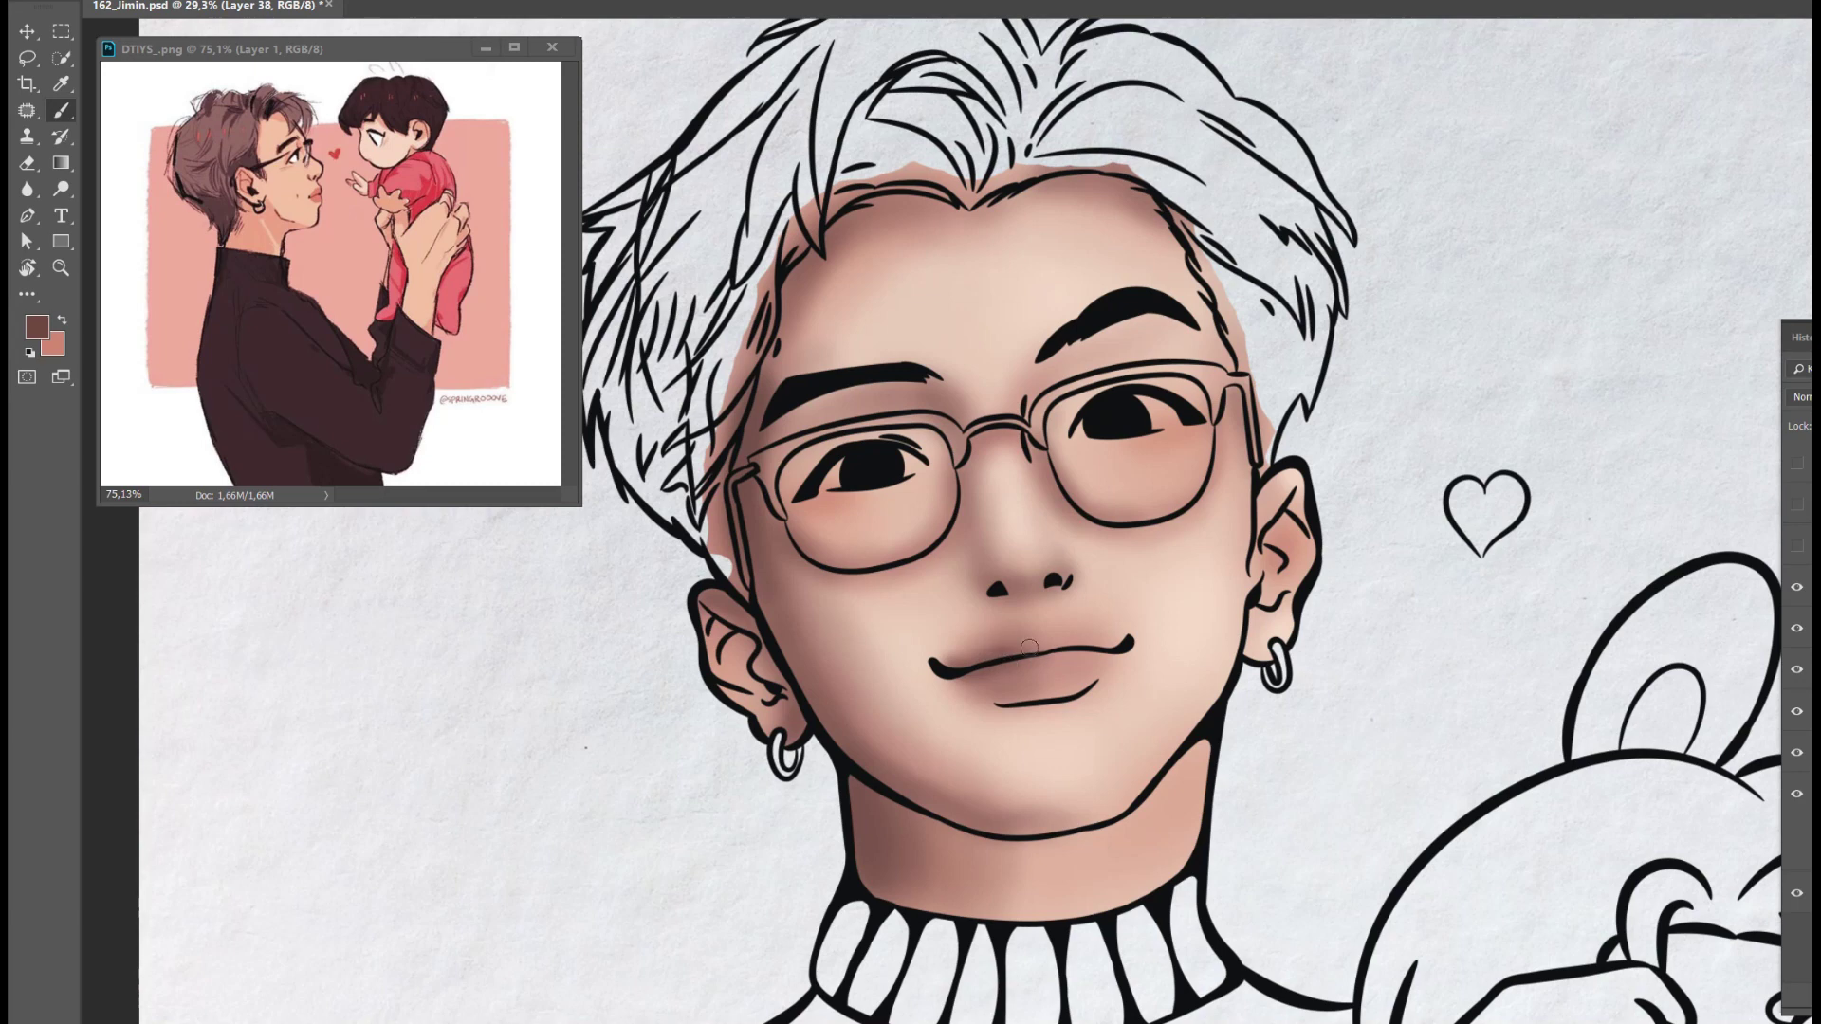
{"action": "key", "text": "ctrl+shift+alt+n"}
{"action": "left_click", "coordinate": [1074, 670], "text": "alt"}
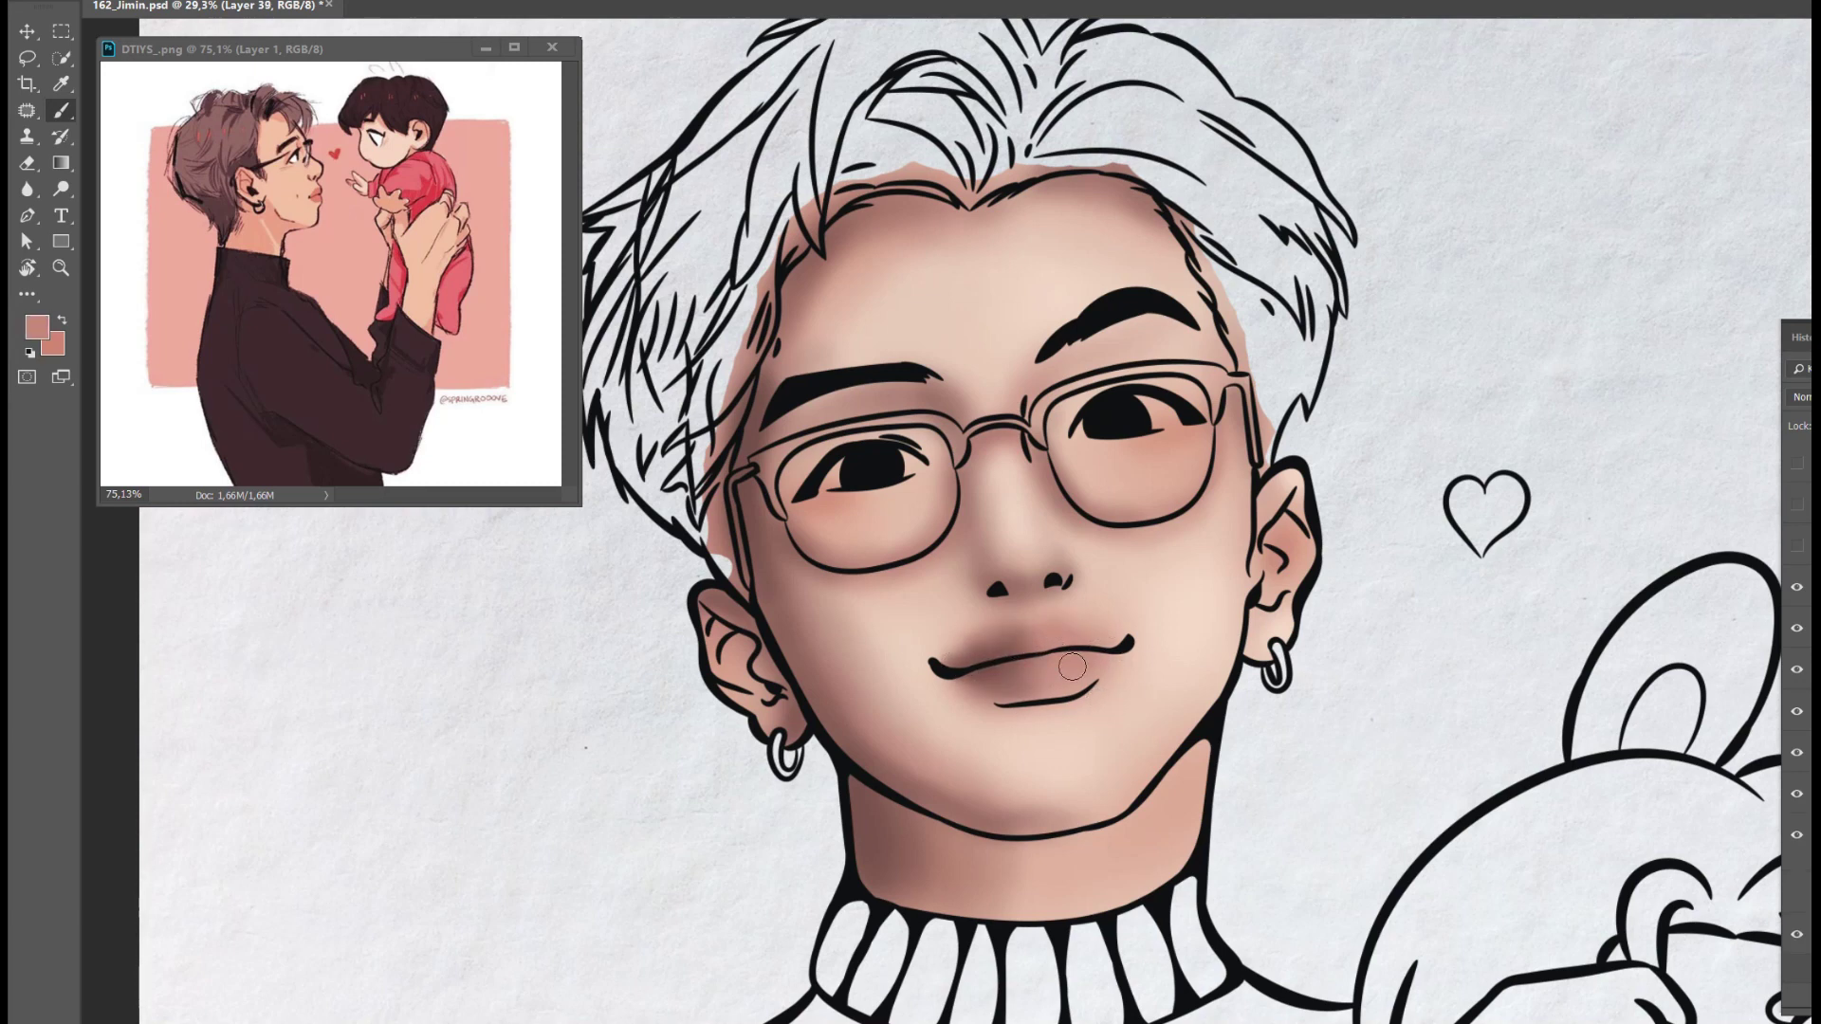
{"action": "key", "text": "ctrl+shift+alt+n"}
{"action": "left_click", "coordinate": [1017, 687], "text": "alt"}
{"action": "left_click_drag", "start_coordinate": [1071, 669], "coordinate": [1026, 682]}
{"action": "key", "text": "ctrl+z"}
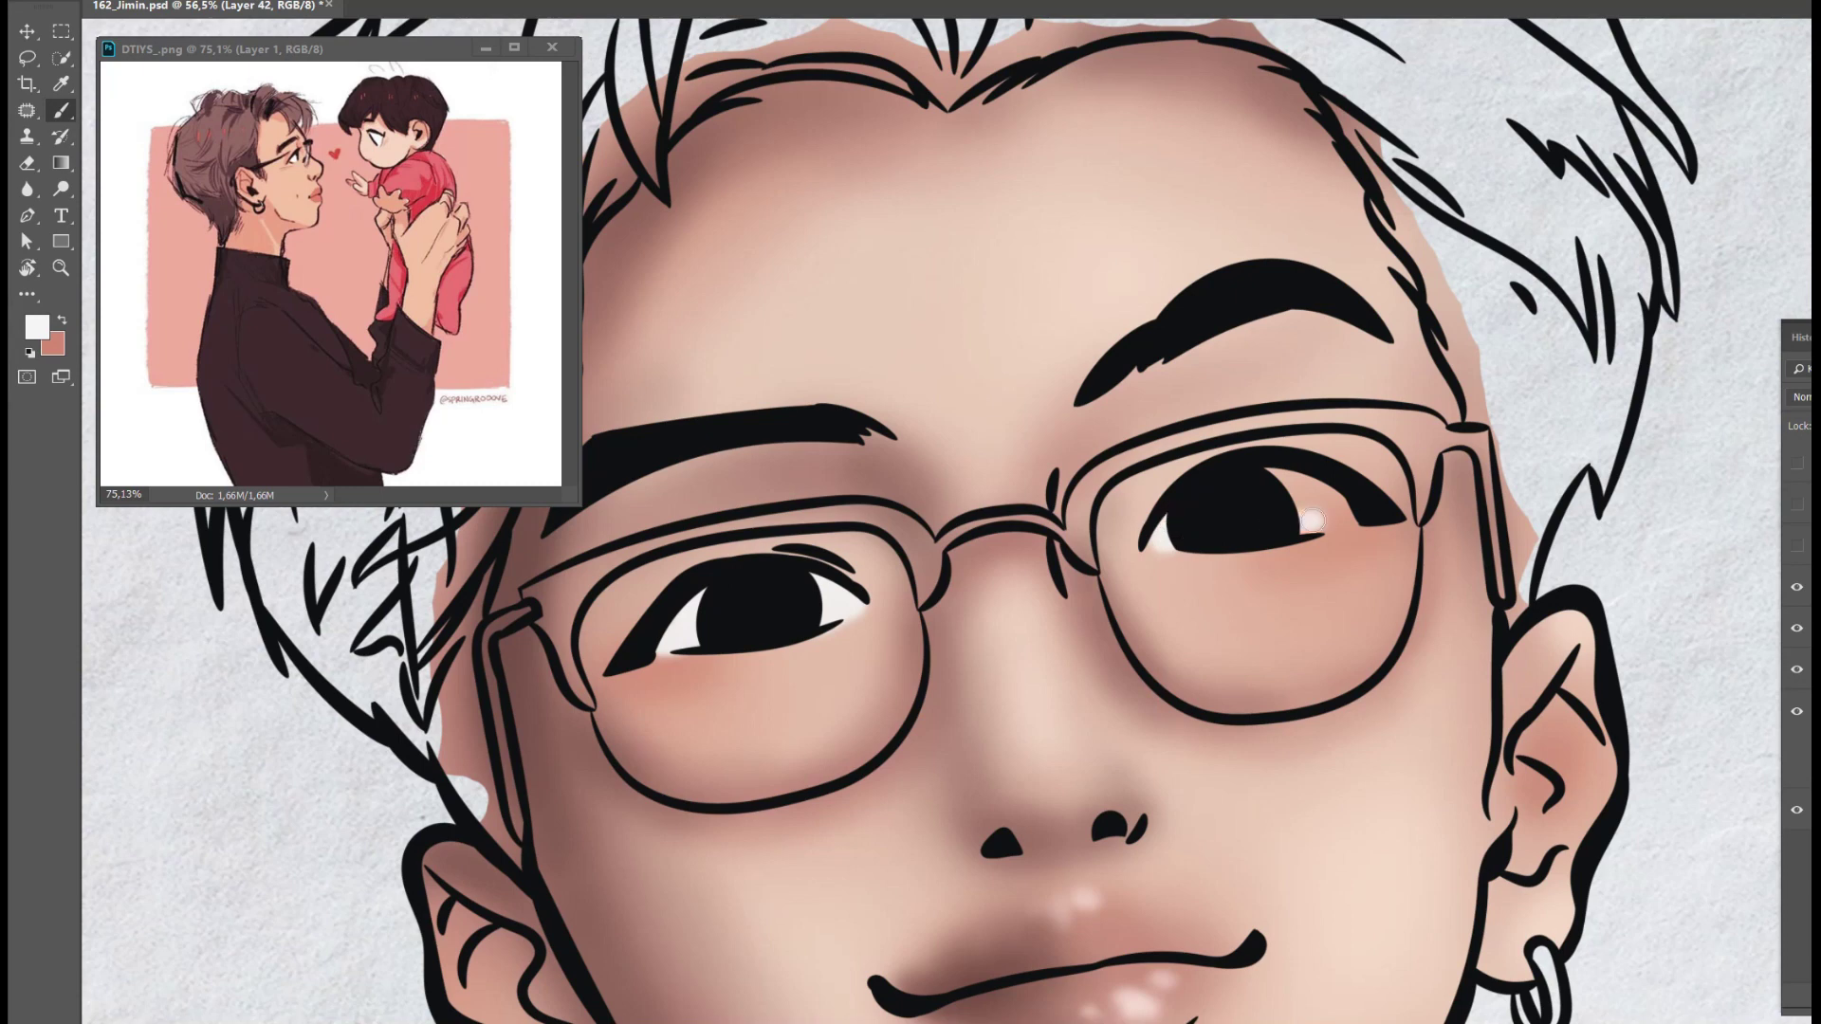
- Paint a white highlight on the right eye on a new layer
{"action": "key", "text": "ctrl+shift+alt+n"}
{"action": "left_click_drag", "start_coordinate": [1311, 520], "coordinate": [1328, 495]}
{"action": "key", "text": "ctrl+shift+alt+n"}
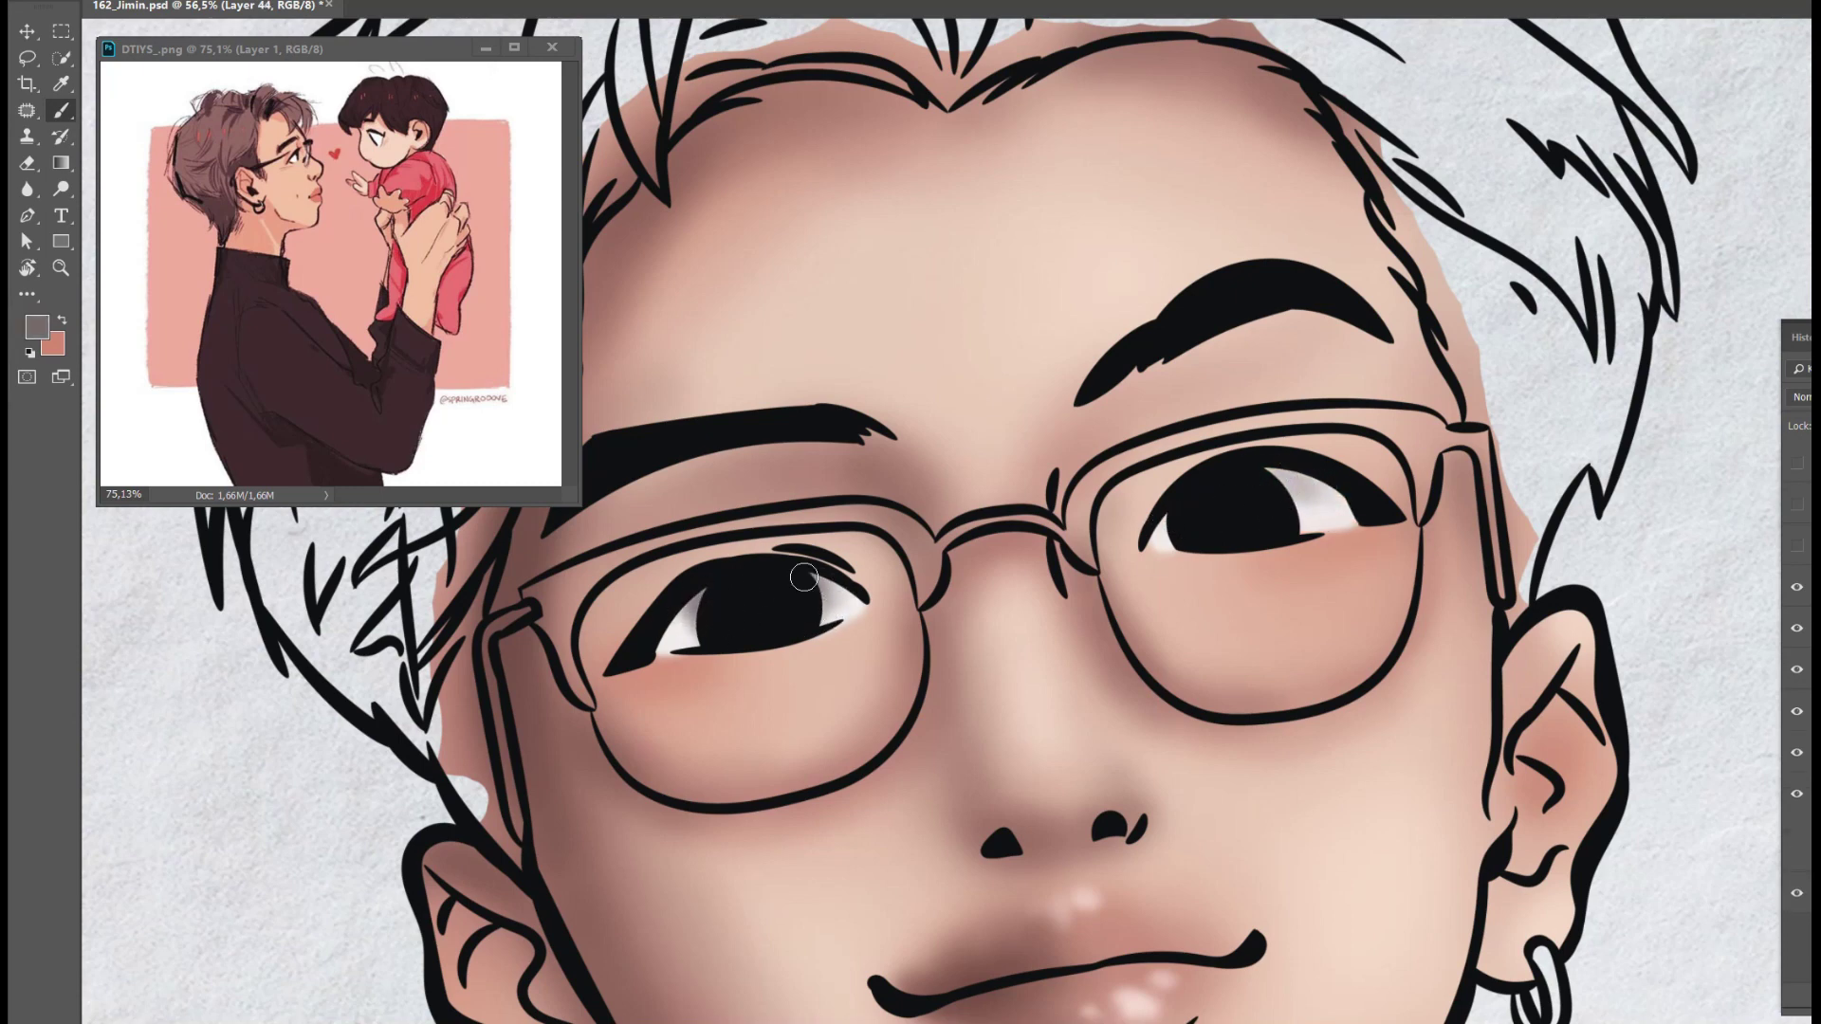
- Tone down the right eye highlight with grey and add a layer for eye details
{"action": "left_click_drag", "start_coordinate": [1322, 488], "coordinate": [1278, 492]}
{"action": "key", "text": "ctrl+shift+alt+n"}
{"action": "left_click", "coordinate": [856, 597], "text": "alt"}
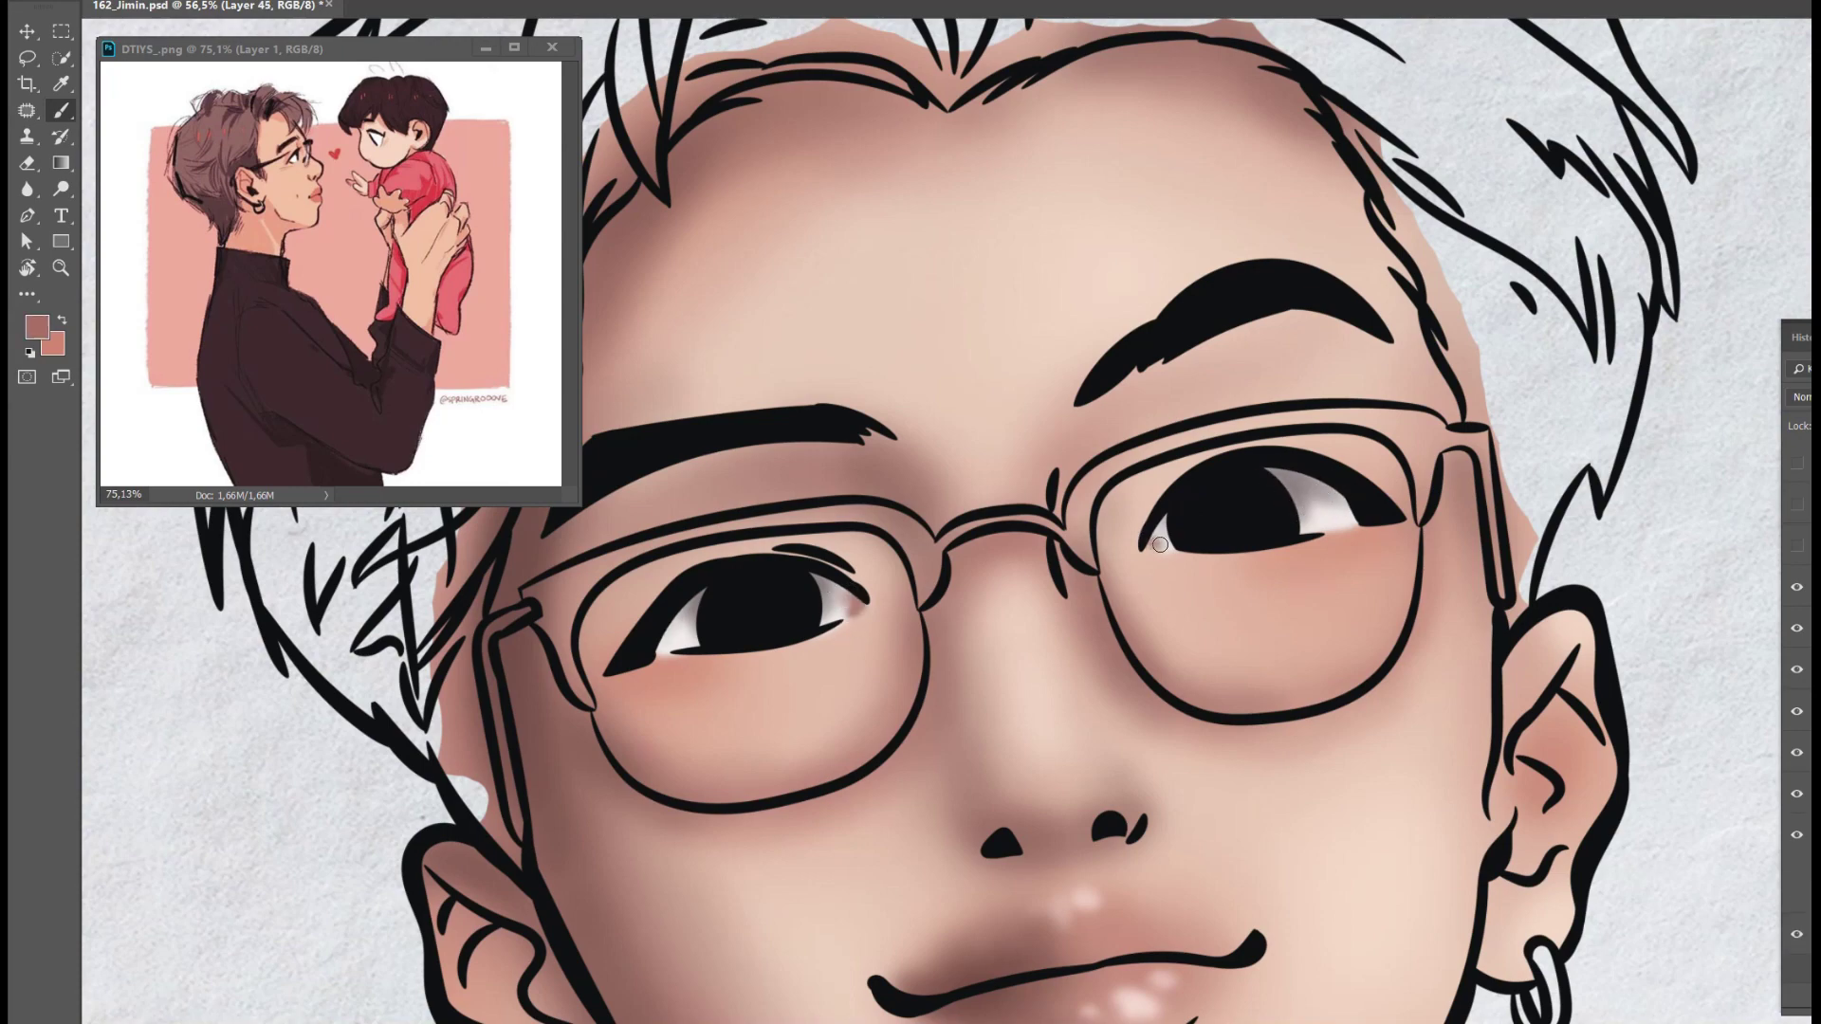
- Erase the iris edges of both eyes to reveal eye-white, then lay brownish-pink on the hair
{"action": "scroll", "coordinate": [846, 619], "scroll_direction": "up", "scroll_amount": 3}
{"action": "key", "text": "e"}
{"action": "left_click_drag", "start_coordinate": [582, 638], "coordinate": [587, 602]}
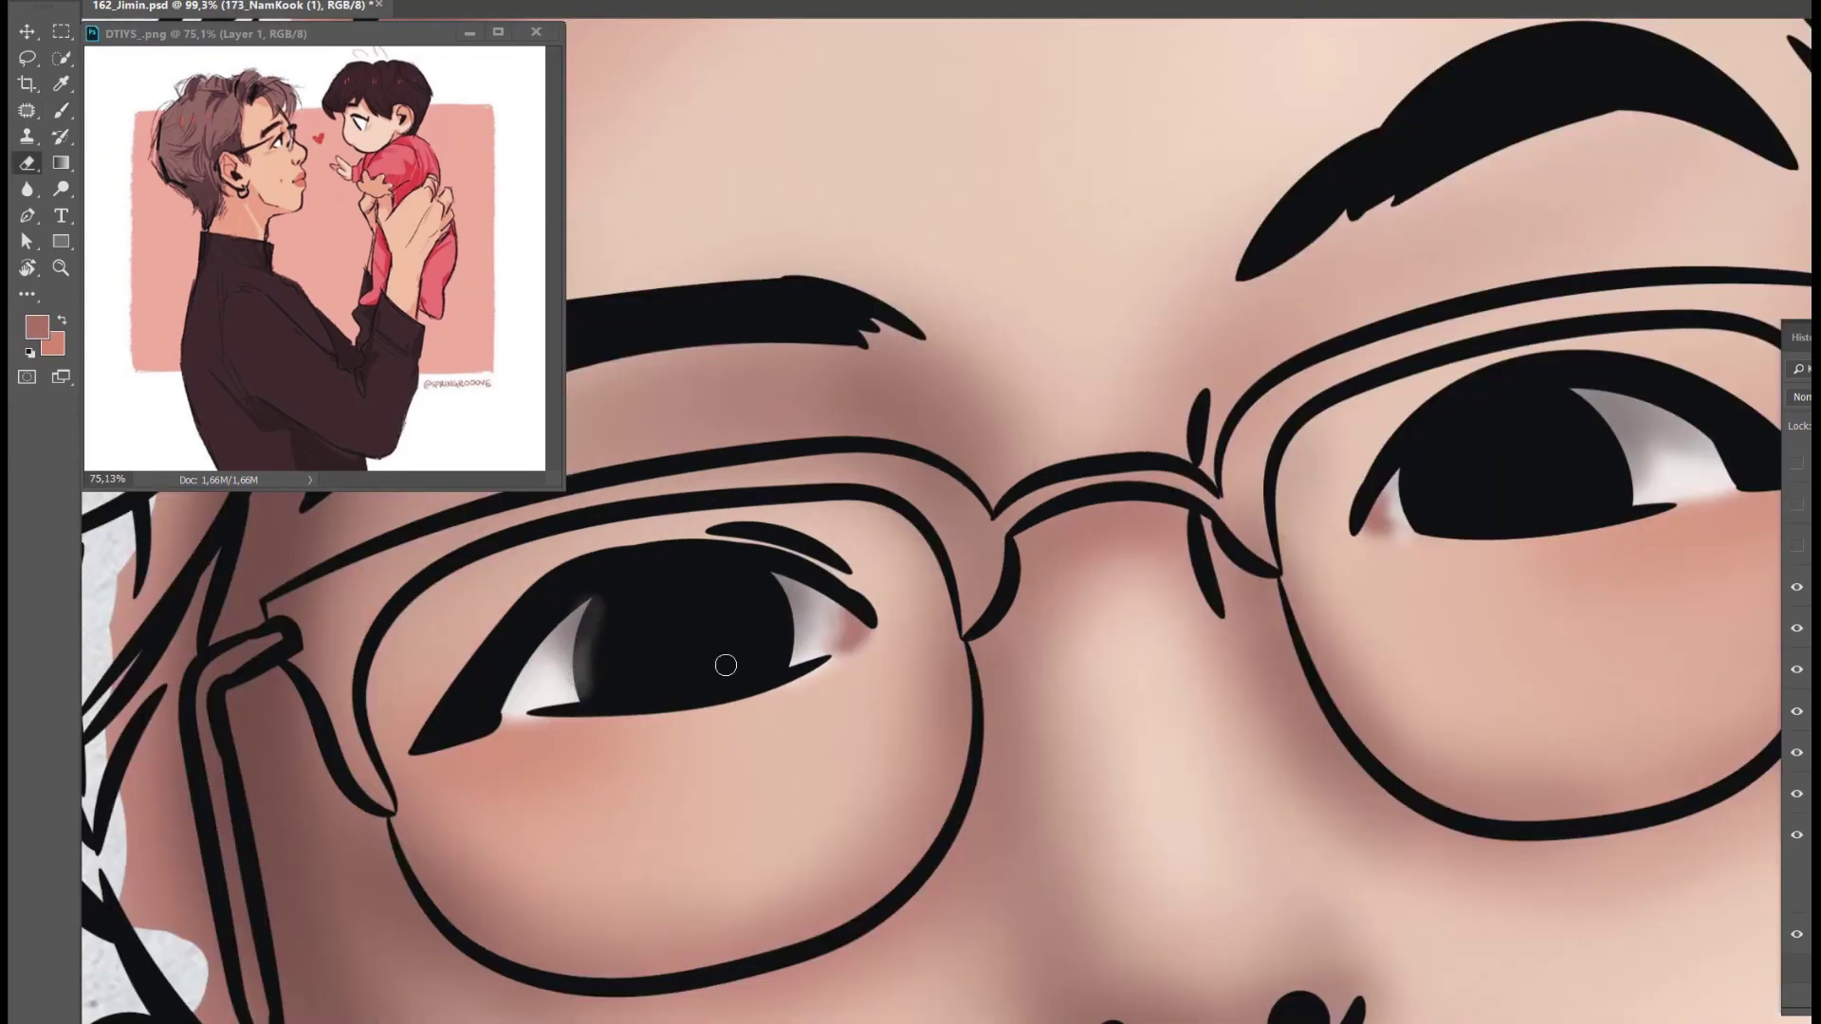
{"action": "left_click_drag", "start_coordinate": [797, 647], "coordinate": [784, 657]}
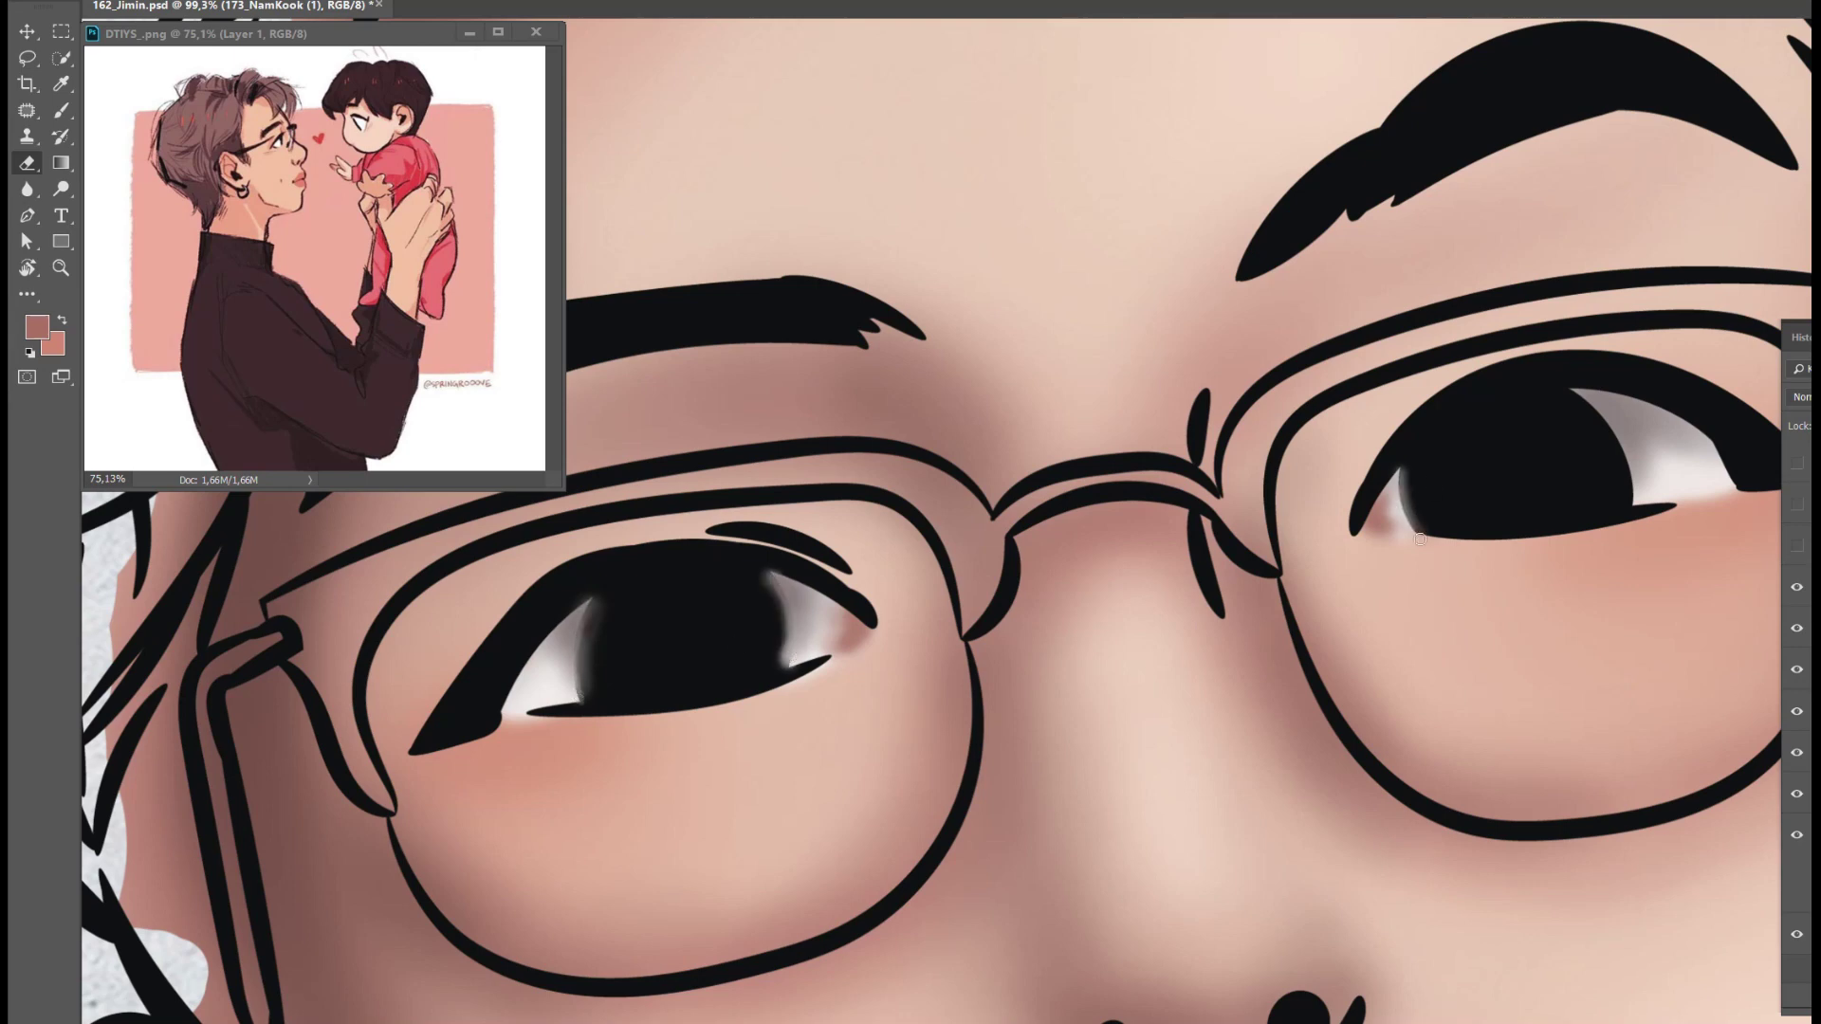
{"action": "left_click_drag", "start_coordinate": [1606, 440], "coordinate": [1629, 450]}
{"action": "left_click_drag", "start_coordinate": [781, 588], "coordinate": [801, 654]}
{"action": "left_click_drag", "start_coordinate": [597, 597], "coordinate": [574, 701]}
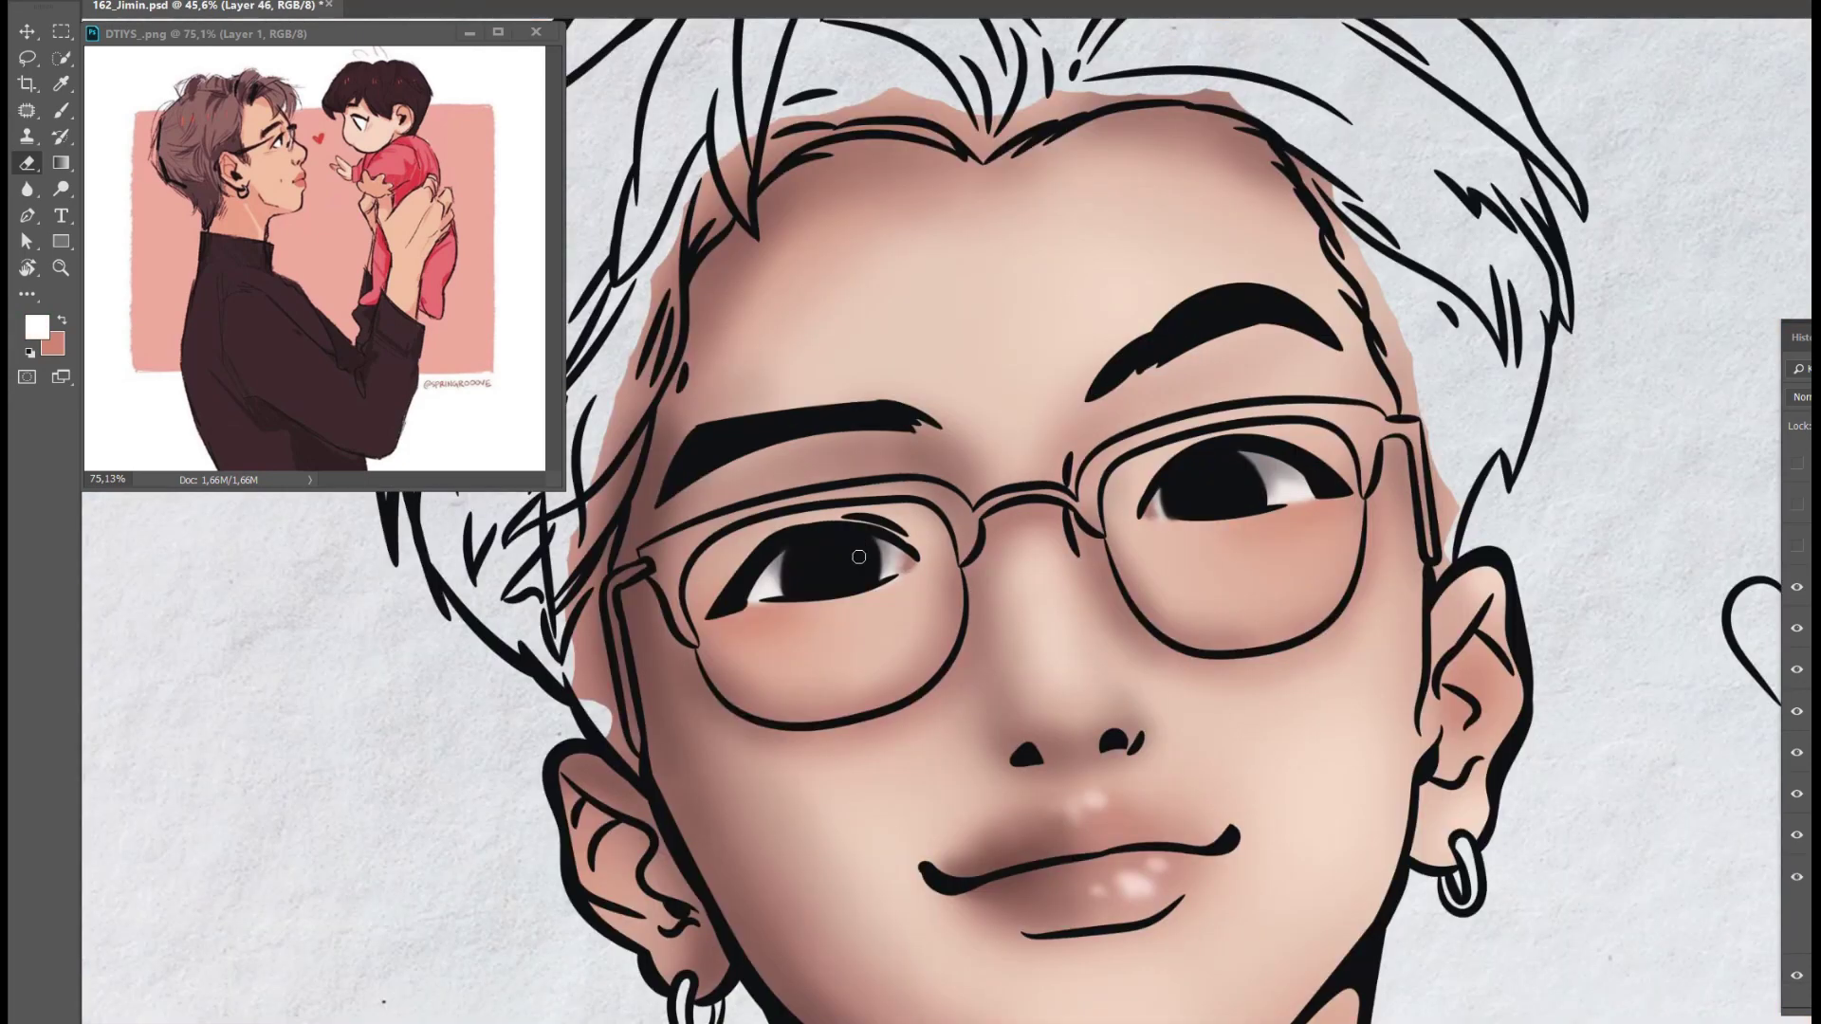
{"action": "key", "text": "b"}
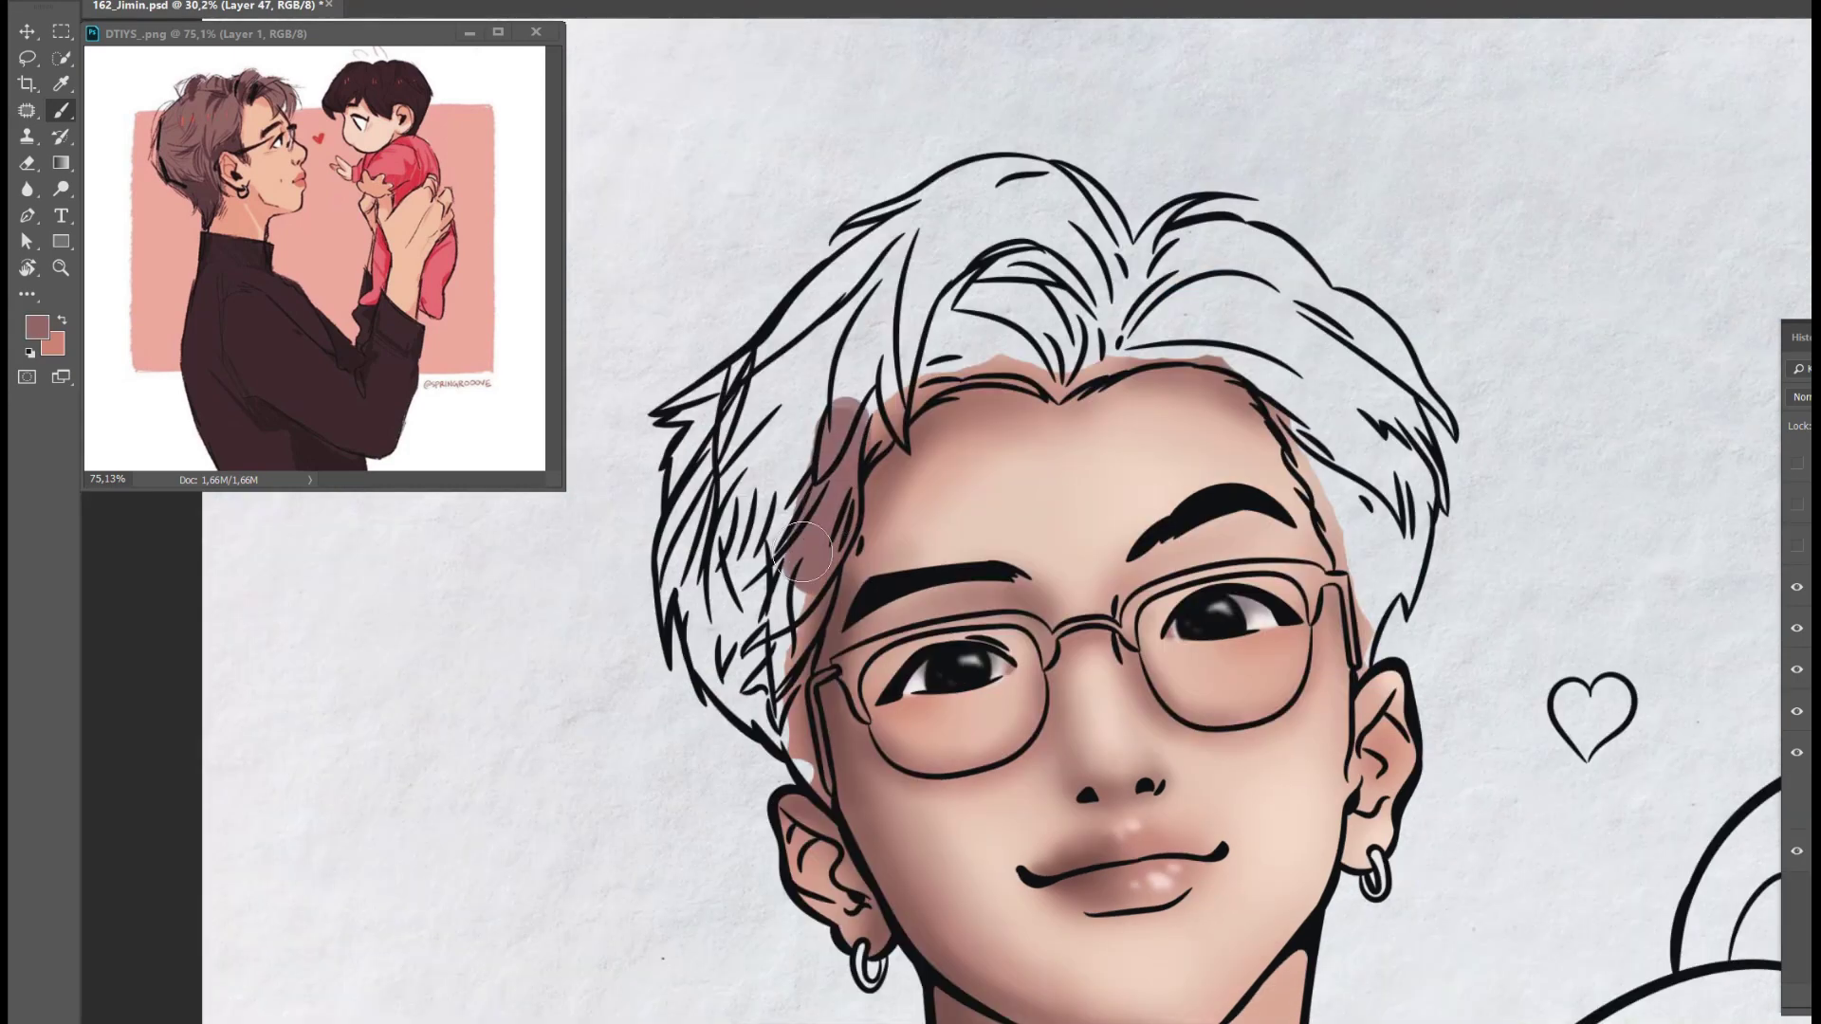
{"action": "left_click_drag", "start_coordinate": [839, 398], "coordinate": [701, 654]}
- Fill the crown and left and right sides of the hair with the brownish-pink base
{"action": "left_click_drag", "start_coordinate": [664, 531], "coordinate": [949, 247]}
{"action": "left_click_drag", "start_coordinate": [835, 398], "coordinate": [1166, 304]}
{"action": "mouse_move", "coordinate": [778, 472]}
{"action": "left_mouse_down"}
{"action": "mouse_move", "coordinate": [805, 655]}
{"action": "mouse_move", "coordinate": [664, 616]}
{"action": "left_mouse_up"}
{"action": "mouse_move", "coordinate": [644, 531]}
{"action": "left_mouse_down"}
{"action": "mouse_move", "coordinate": [901, 227]}
{"action": "mouse_move", "coordinate": [1259, 264]}
{"action": "mouse_move", "coordinate": [1366, 654]}
{"action": "left_mouse_up"}
{"action": "left_click_drag", "start_coordinate": [1375, 341], "coordinate": [995, 379]}
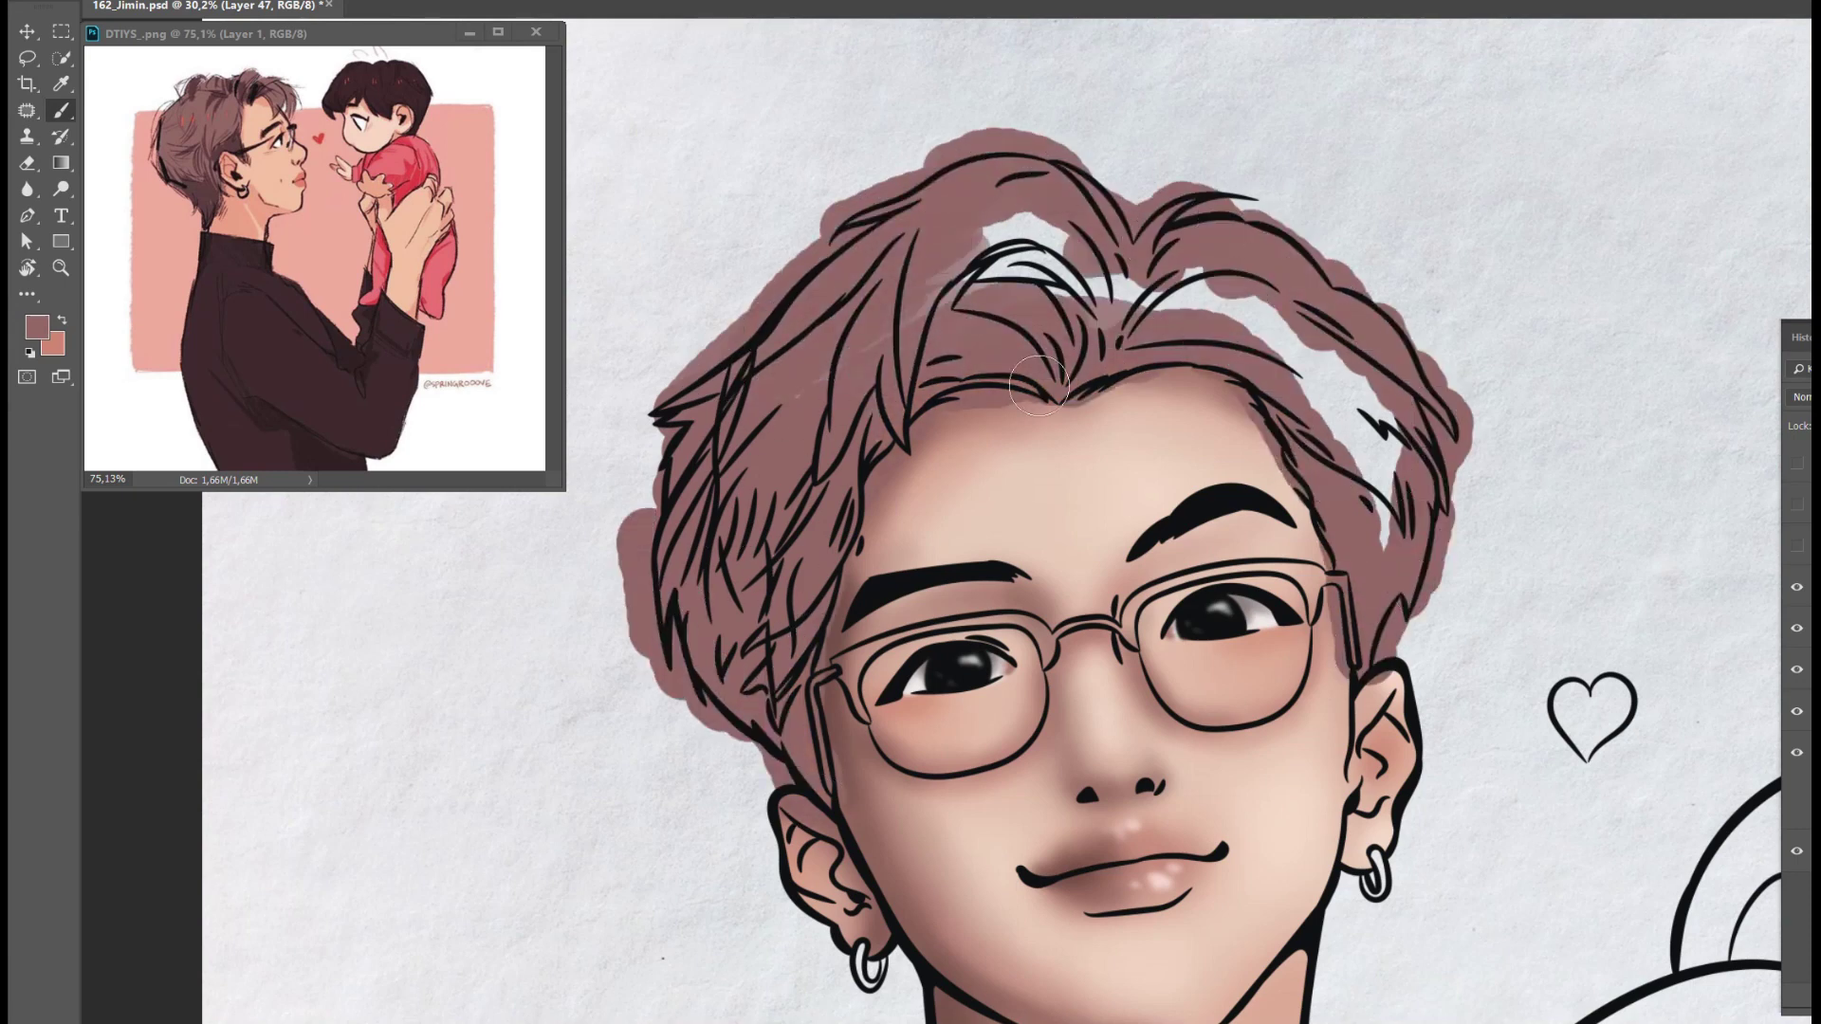
{"action": "left_click_drag", "start_coordinate": [901, 266], "coordinate": [1251, 227]}
{"action": "left_click_drag", "start_coordinate": [1384, 531], "coordinate": [1091, 180]}
- On a new layer, shade the left side, crown and hairline of the hair darker
{"action": "key", "text": "ctrl+shift+alt+n"}
{"action": "left_click_drag", "start_coordinate": [836, 780], "coordinate": [806, 455]}
{"action": "left_click_drag", "start_coordinate": [939, 398], "coordinate": [796, 664]}
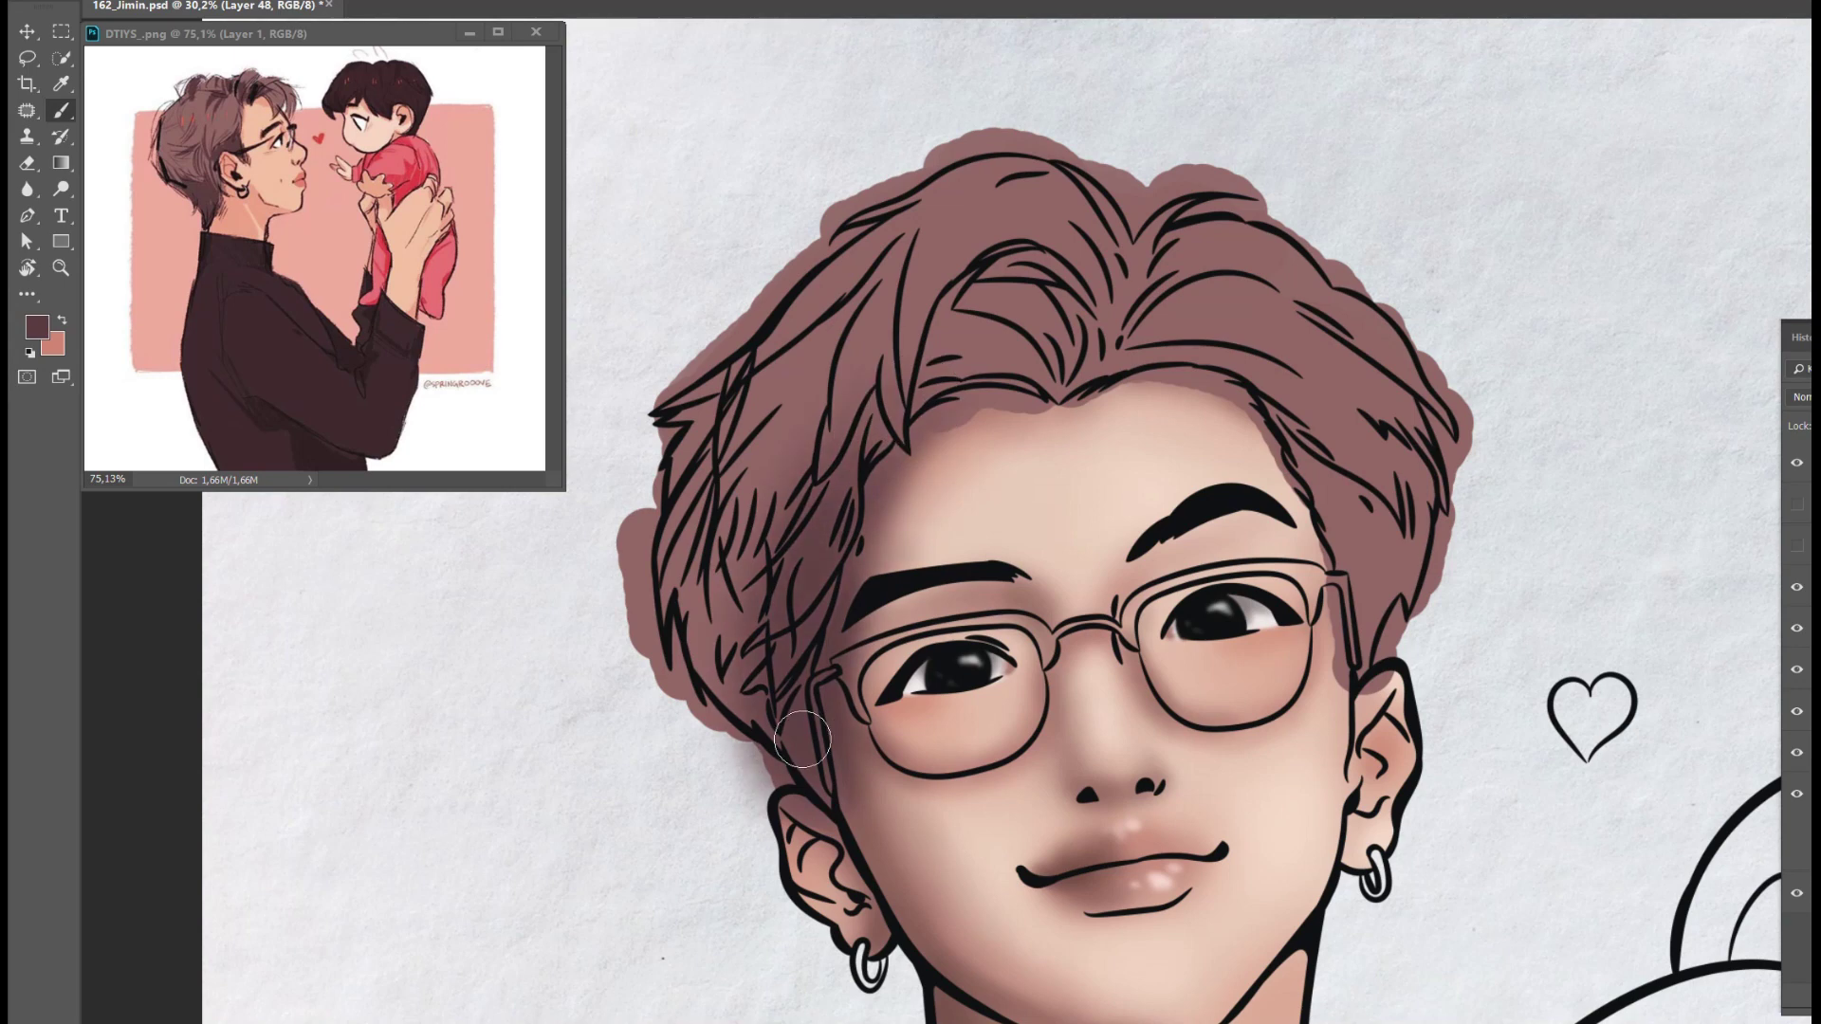
{"action": "mouse_move", "coordinate": [740, 465]}
{"action": "left_mouse_down"}
{"action": "mouse_move", "coordinate": [705, 602]}
{"action": "mouse_move", "coordinate": [1024, 439]}
{"action": "left_mouse_up"}
{"action": "mouse_move", "coordinate": [1043, 275]}
{"action": "left_mouse_down"}
{"action": "mouse_move", "coordinate": [949, 455]}
{"action": "mouse_move", "coordinate": [872, 503]}
{"action": "left_mouse_up"}
{"action": "mouse_move", "coordinate": [910, 285]}
{"action": "left_mouse_down"}
{"action": "mouse_move", "coordinate": [1153, 307]}
{"action": "mouse_move", "coordinate": [1090, 142]}
{"action": "left_mouse_up"}
{"action": "left_click_drag", "start_coordinate": [1129, 247], "coordinate": [1015, 436]}
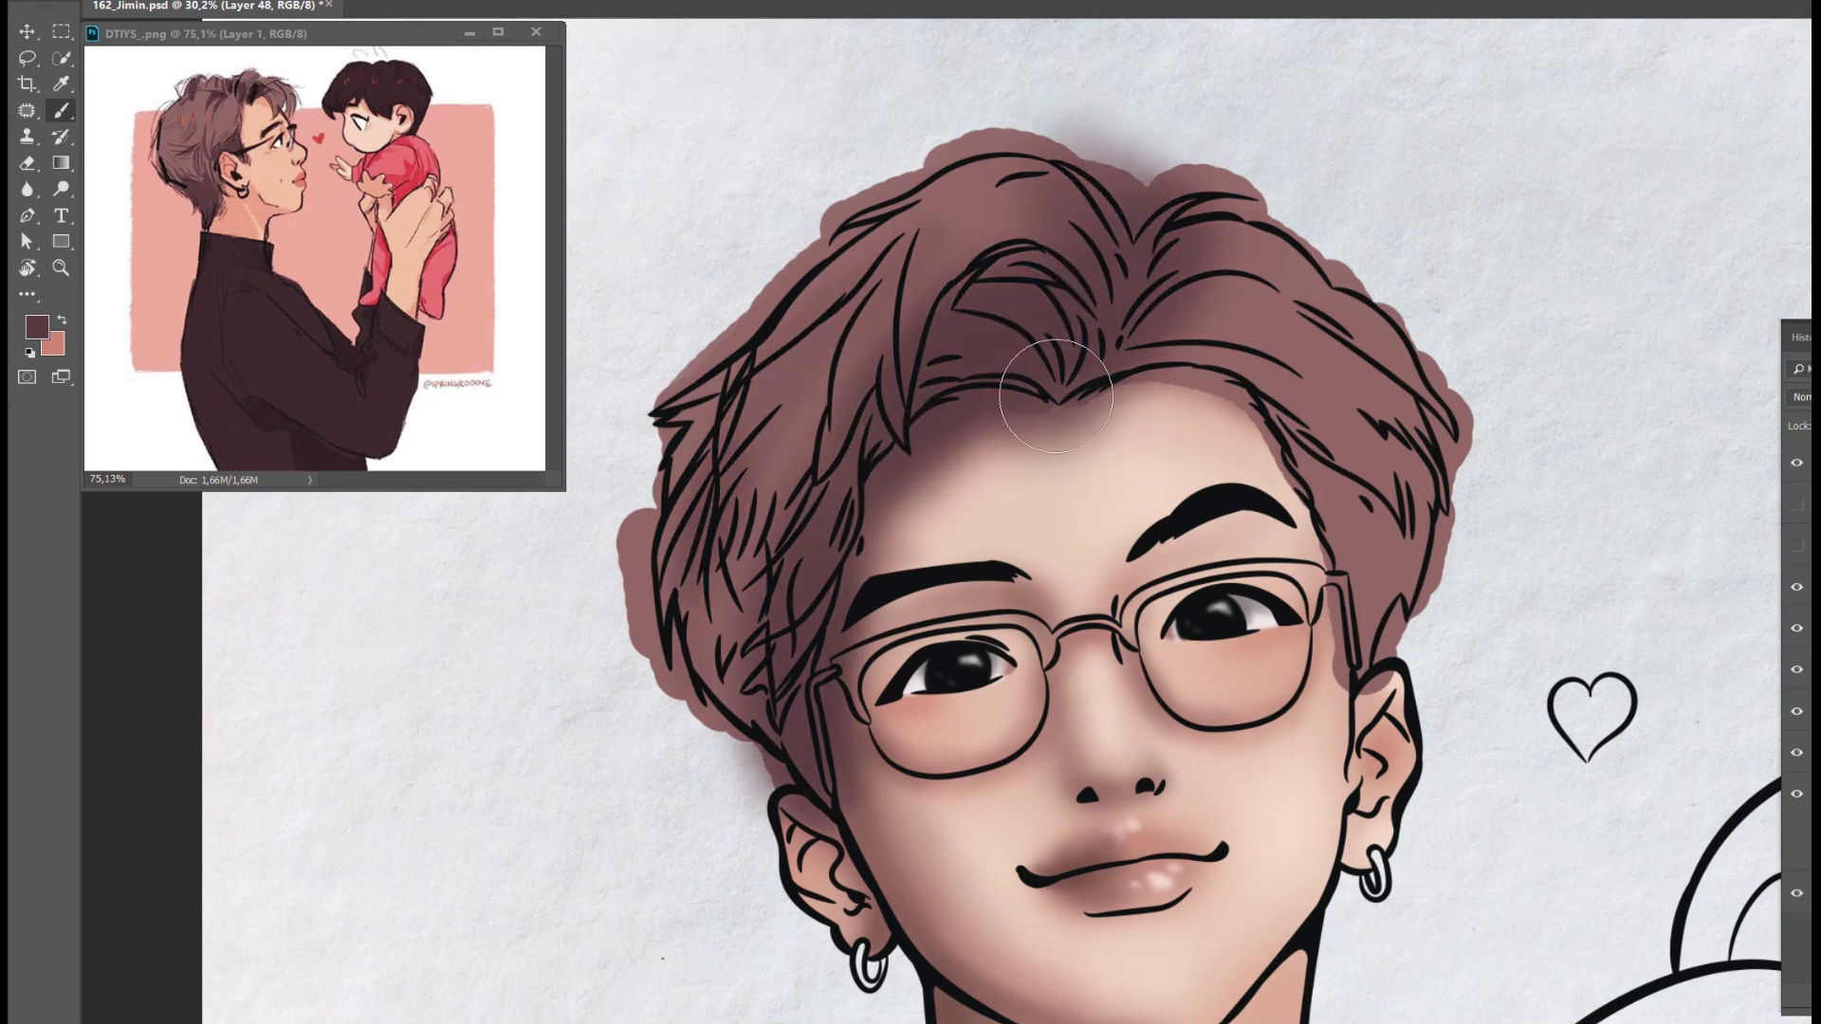
{"action": "left_click_drag", "start_coordinate": [1024, 133], "coordinate": [1252, 152]}
{"action": "mouse_move", "coordinate": [1223, 237]}
{"action": "left_mouse_down"}
{"action": "mouse_move", "coordinate": [1108, 354]}
{"action": "mouse_move", "coordinate": [1403, 474]}
{"action": "mouse_move", "coordinate": [1384, 711]}
{"action": "left_mouse_up"}
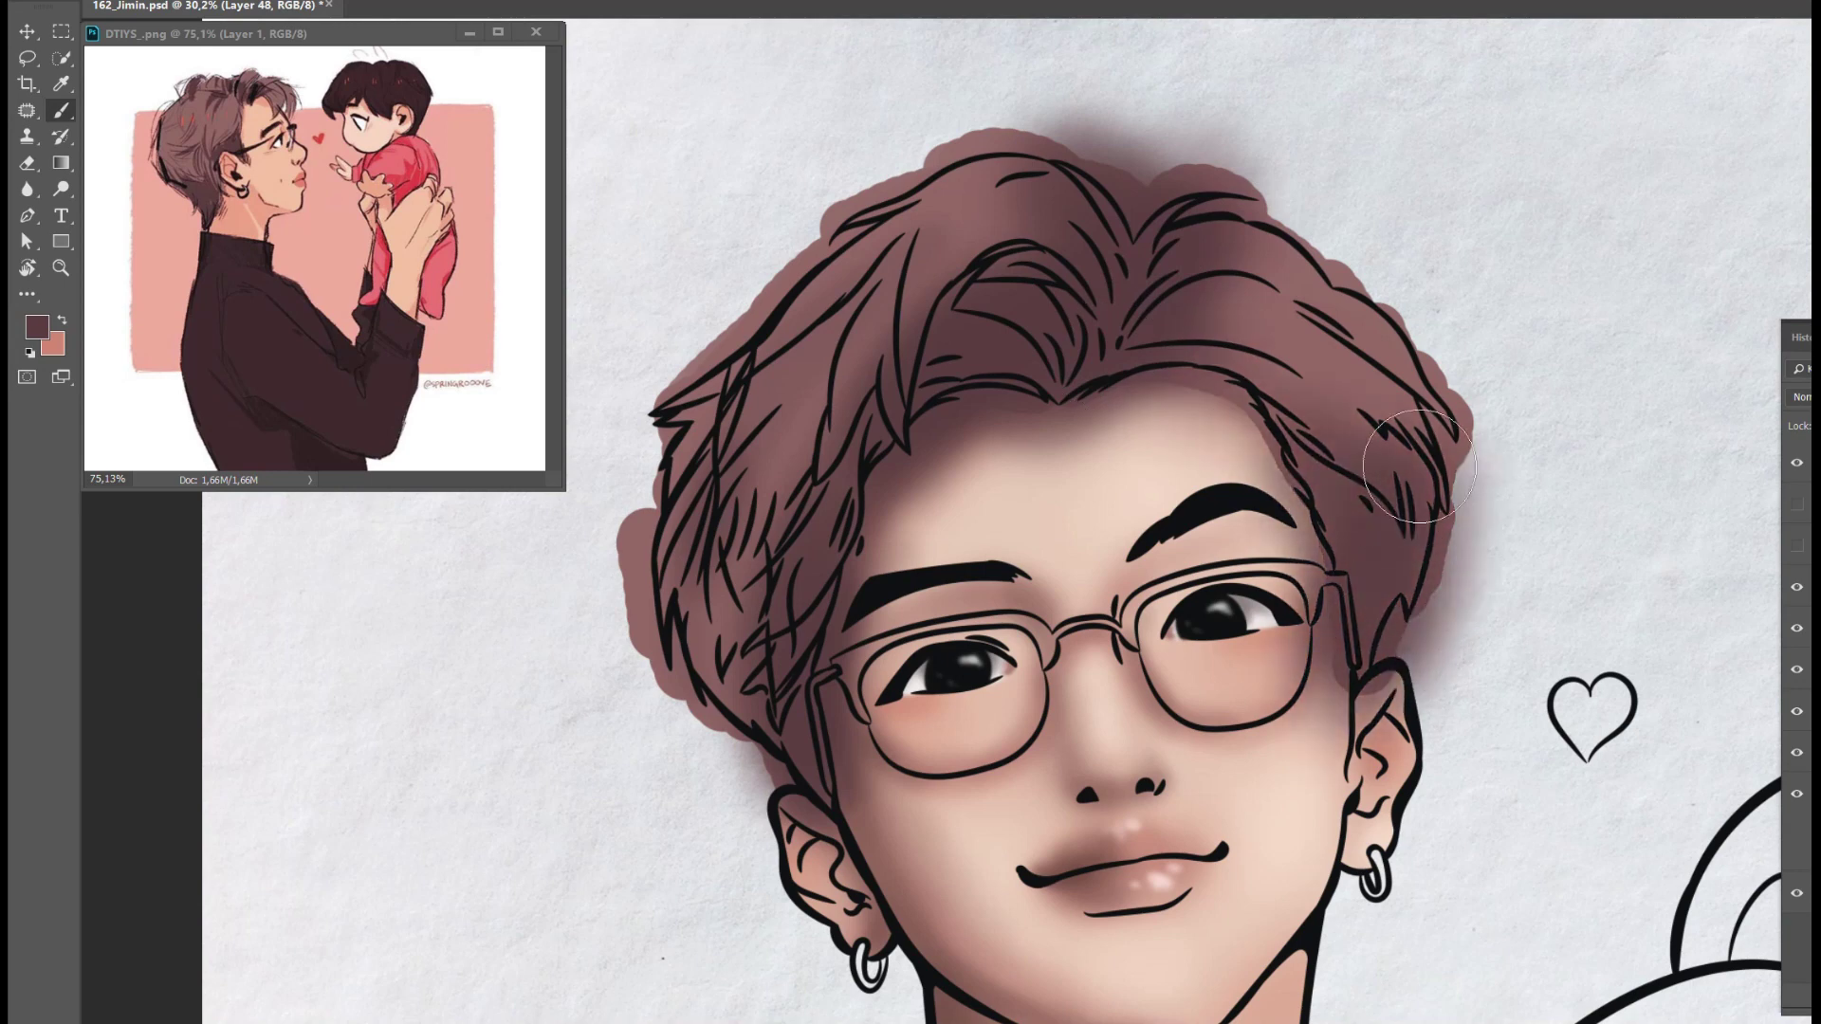
- Shadow the right hair near the ear and temple, and the left hair along the forehead
{"action": "left_click_drag", "start_coordinate": [1480, 417], "coordinate": [1422, 663]}
{"action": "mouse_move", "coordinate": [1041, 393]}
{"action": "left_mouse_down"}
{"action": "mouse_move", "coordinate": [996, 304]}
{"action": "mouse_move", "coordinate": [1089, 313]}
{"action": "left_mouse_up"}
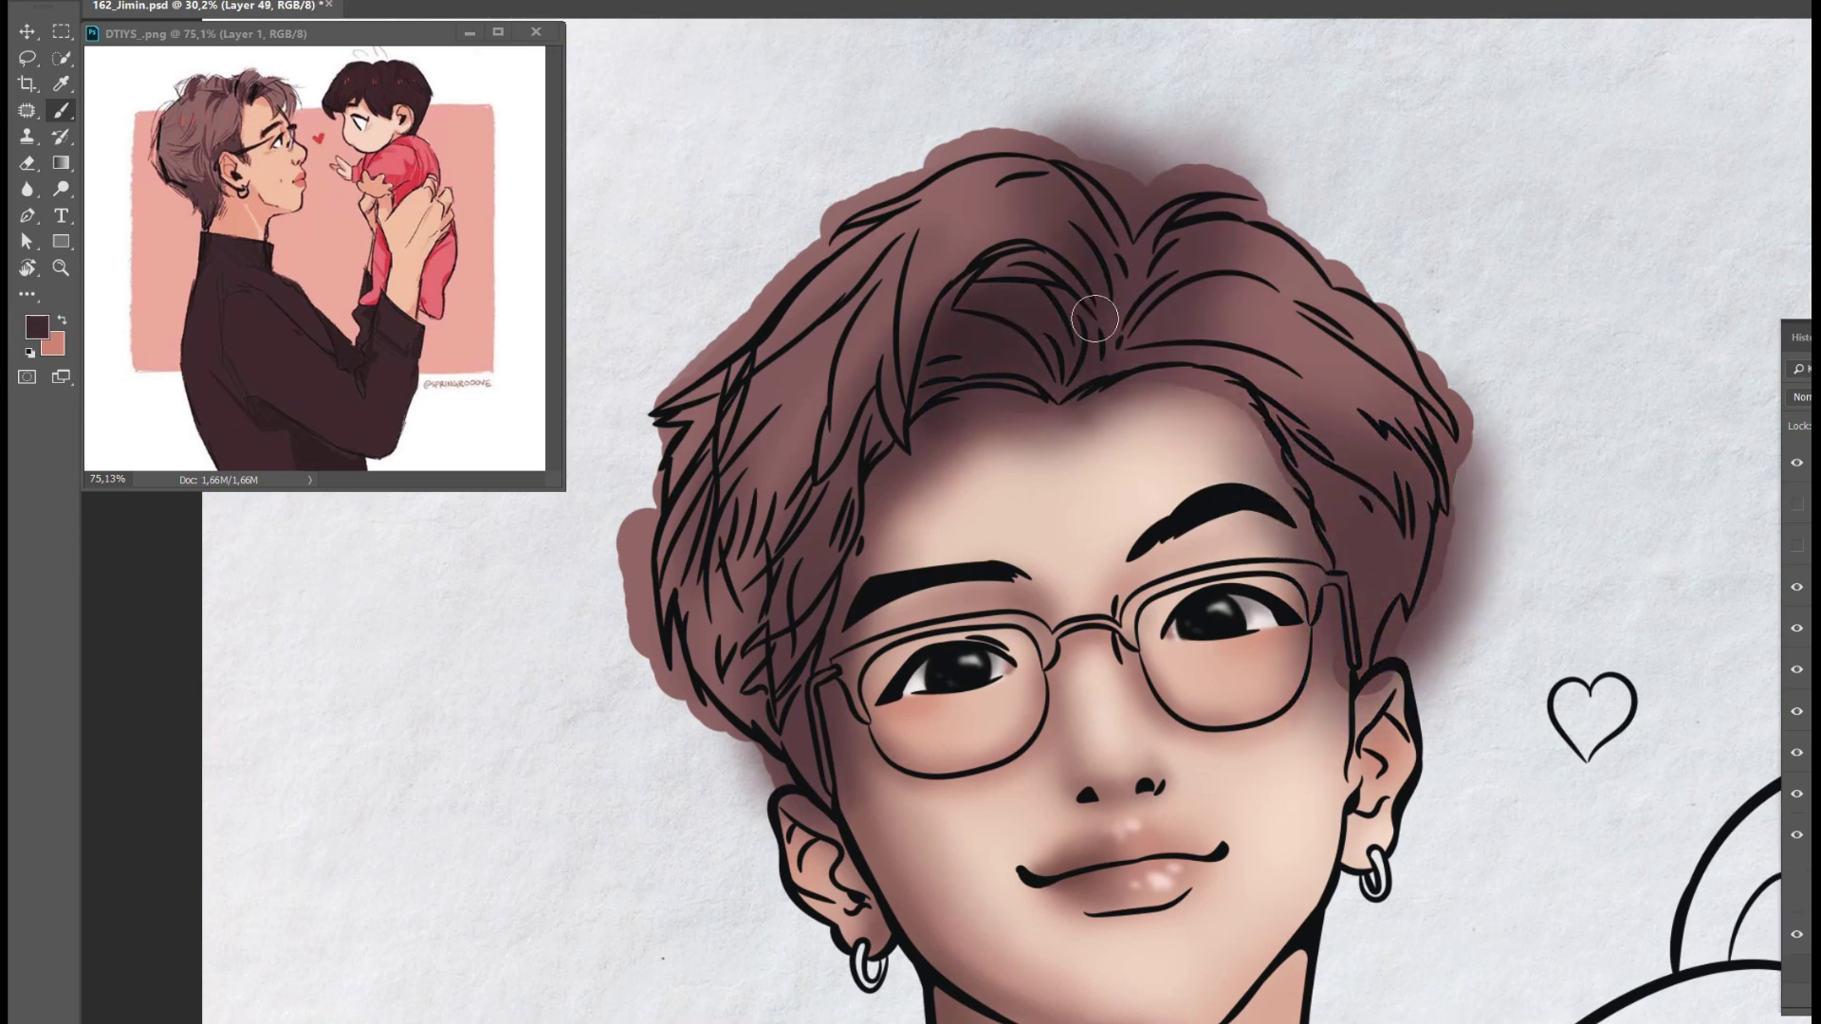
{"action": "mouse_move", "coordinate": [1148, 380]}
{"action": "left_mouse_down"}
{"action": "mouse_move", "coordinate": [1323, 471]}
{"action": "mouse_move", "coordinate": [1365, 625]}
{"action": "left_mouse_up"}
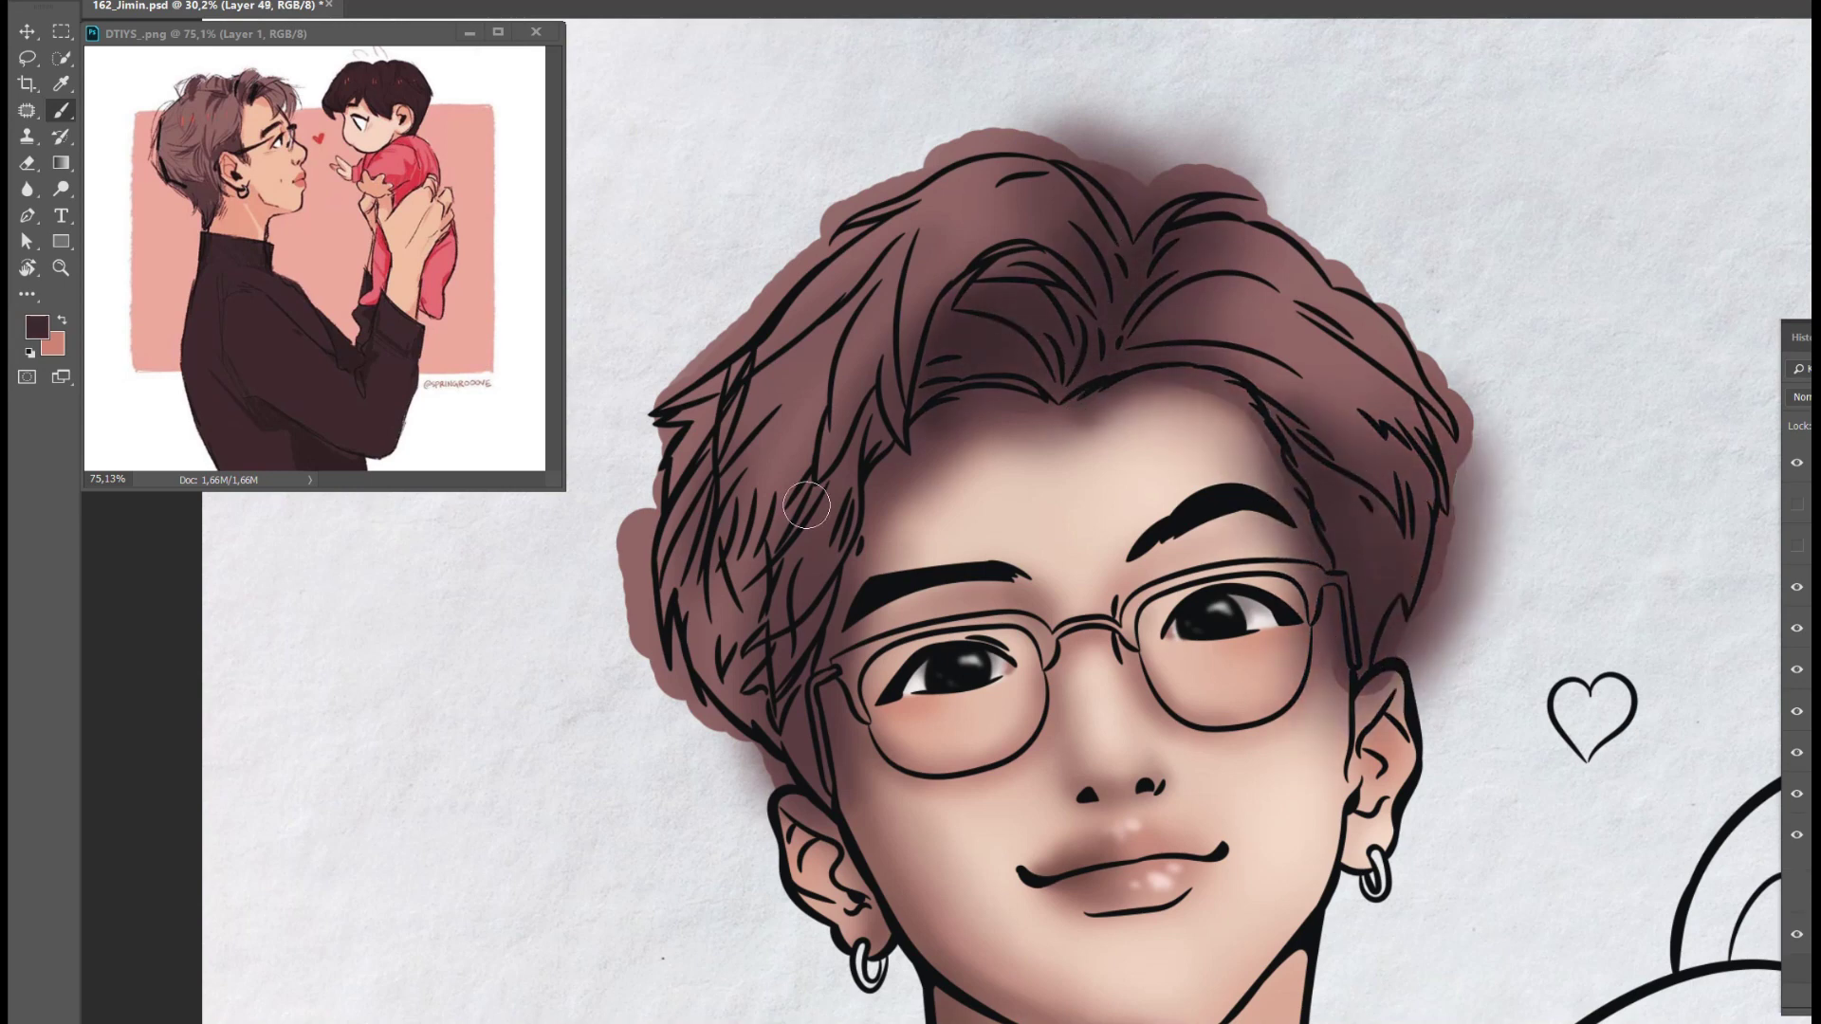
{"action": "left_click_drag", "start_coordinate": [1327, 332], "coordinate": [1422, 427]}
{"action": "mouse_move", "coordinate": [901, 237]}
{"action": "left_mouse_down"}
{"action": "mouse_move", "coordinate": [749, 427]}
{"action": "mouse_move", "coordinate": [834, 559]}
{"action": "left_mouse_up"}
{"action": "left_click_drag", "start_coordinate": [797, 664], "coordinate": [739, 787]}
{"action": "left_click_drag", "start_coordinate": [682, 408], "coordinate": [664, 588]}
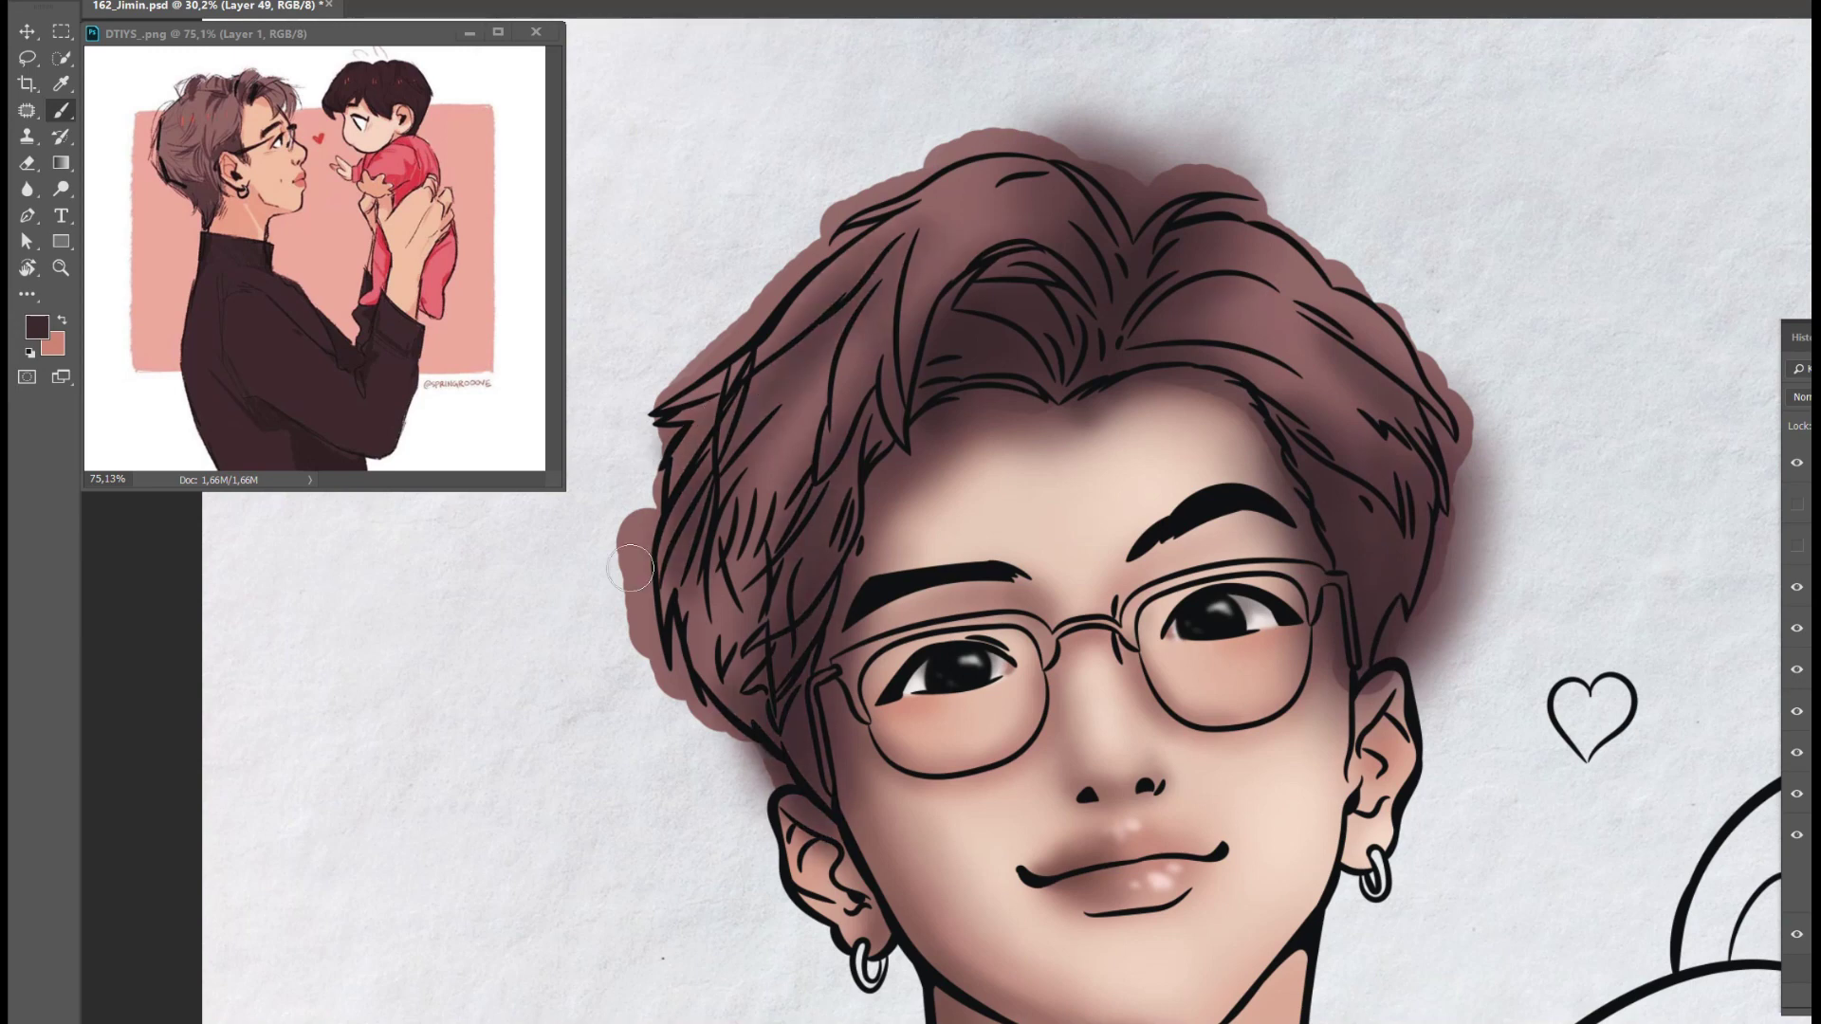
{"action": "left_click_drag", "start_coordinate": [834, 418], "coordinate": [768, 673]}
{"action": "key", "text": "ctrl+shift+alt+n"}
{"action": "left_click_drag", "start_coordinate": [1119, 370], "coordinate": [948, 436]}
- On a new layer, add fine lighter-mauve highlight strands on the left, top and right-temple hair
{"action": "key", "text": "ctrl+shift+alt+n"}
{"action": "key", "text": "bracketleft"}
{"action": "key", "text": "bracketleft"}
{"action": "key", "text": "bracketleft"}
{"action": "left_click", "coordinate": [778, 647], "text": "alt"}
{"action": "left_click_drag", "start_coordinate": [754, 659], "coordinate": [739, 596]}
{"action": "left_click_drag", "start_coordinate": [792, 734], "coordinate": [794, 497]}
{"action": "mouse_move", "coordinate": [1043, 194]}
{"action": "left_mouse_down"}
{"action": "mouse_move", "coordinate": [929, 313]}
{"action": "mouse_move", "coordinate": [1204, 275]}
{"action": "mouse_move", "coordinate": [1223, 356]}
{"action": "left_mouse_up"}
{"action": "mouse_move", "coordinate": [1365, 341]}
{"action": "left_mouse_down"}
{"action": "mouse_move", "coordinate": [1332, 469]}
{"action": "mouse_move", "coordinate": [1401, 512]}
{"action": "left_mouse_up"}
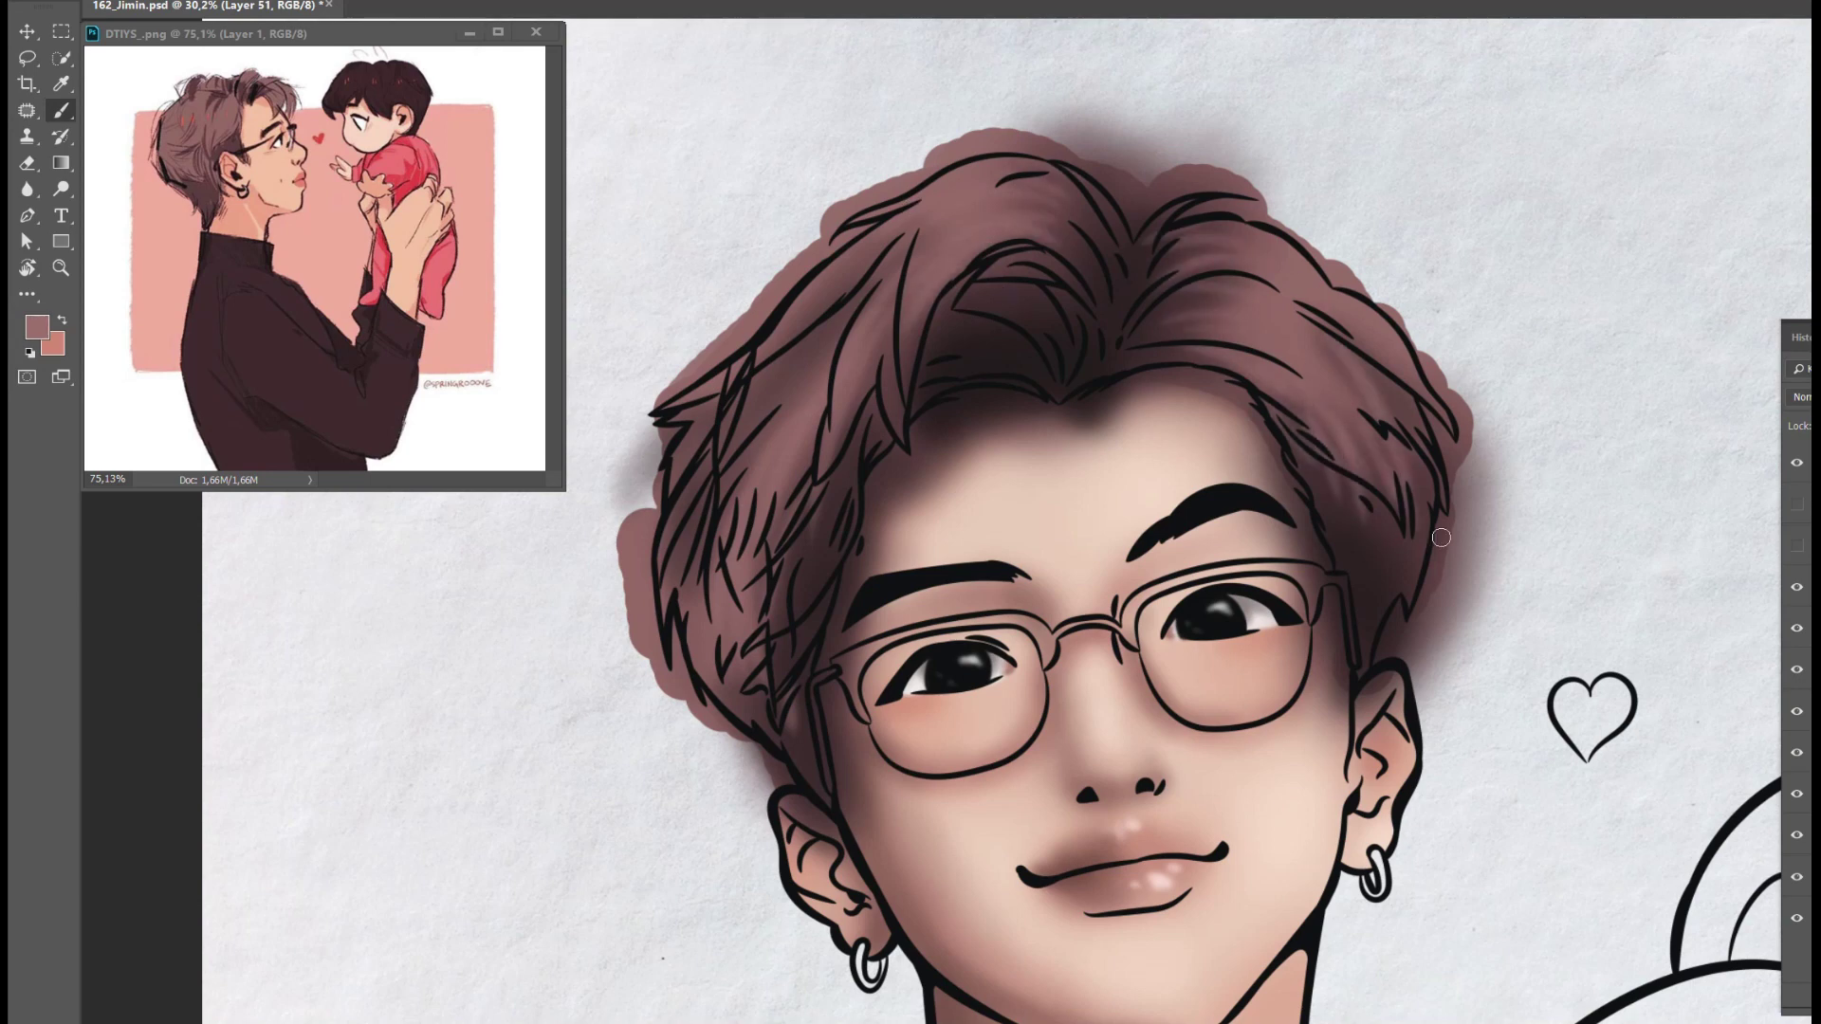
{"action": "left_click_drag", "start_coordinate": [779, 356], "coordinate": [774, 697]}
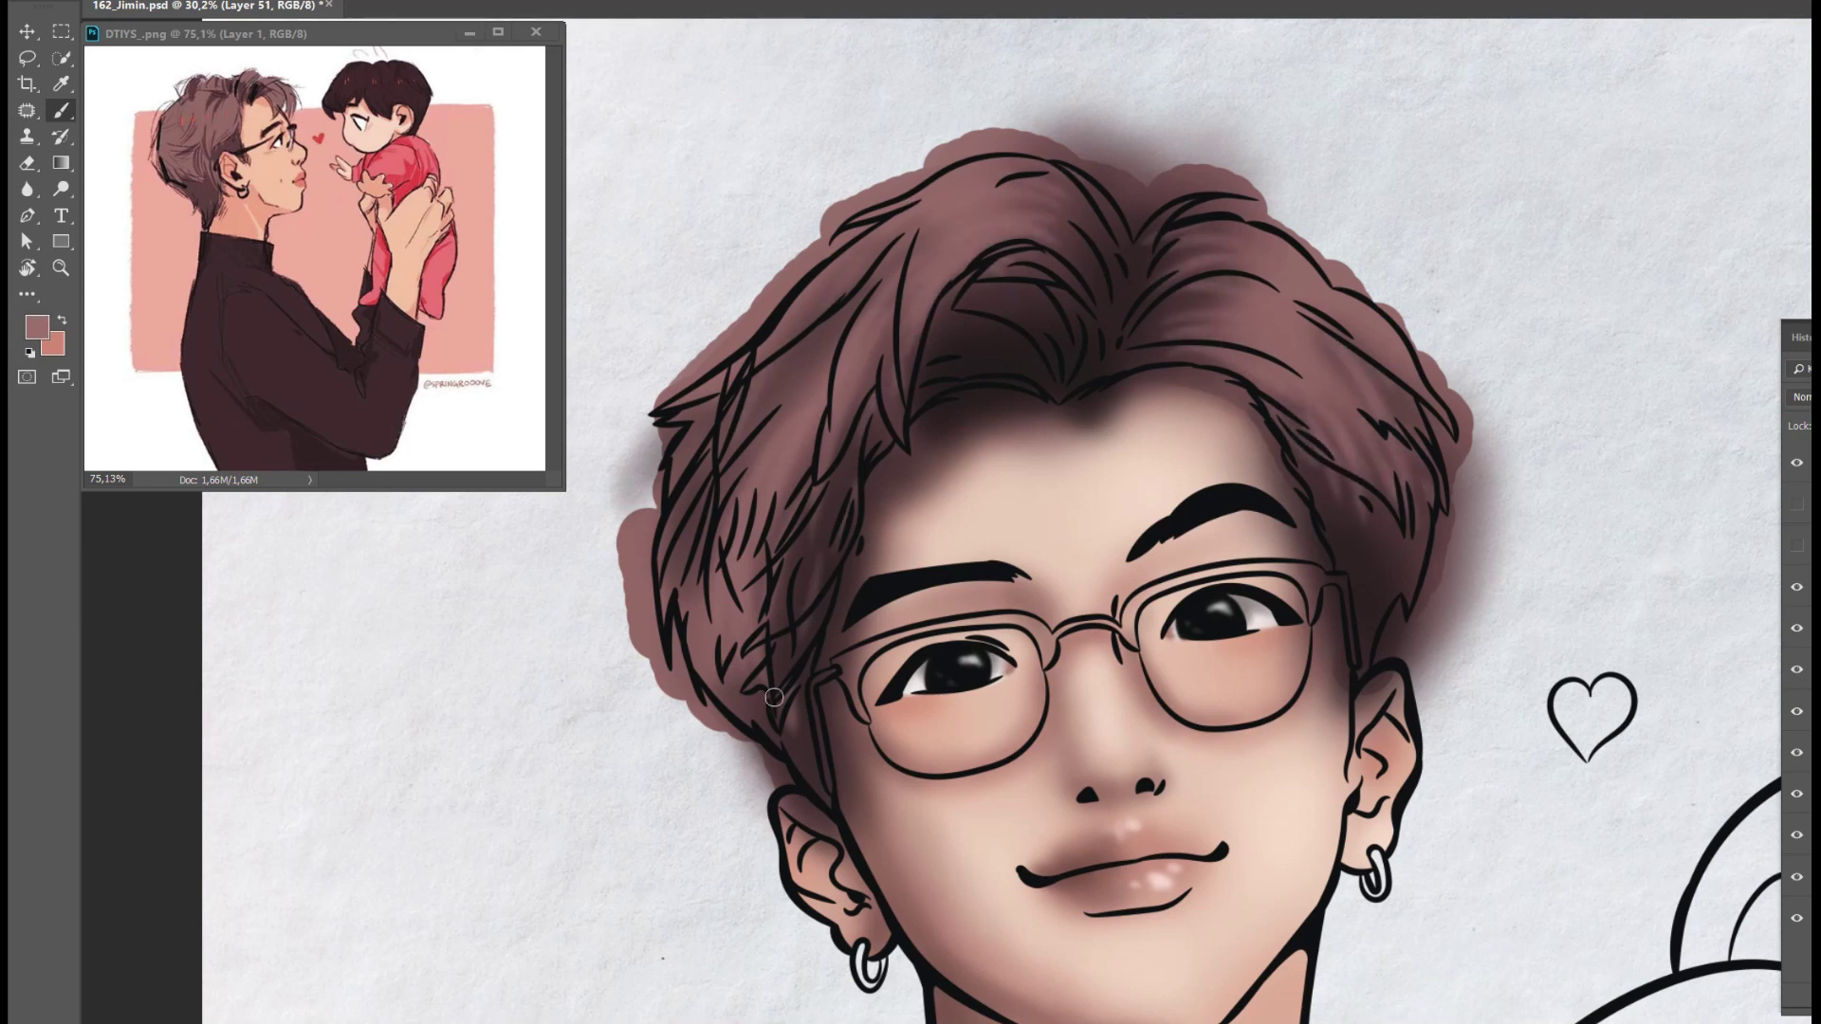
- Deepen shadows in the top and side hair, then erase stray hair colour near the forehead
{"action": "left_click_drag", "start_coordinate": [1100, 297], "coordinate": [1081, 384]}
{"action": "left_click_drag", "start_coordinate": [1166, 271], "coordinate": [1233, 369]}
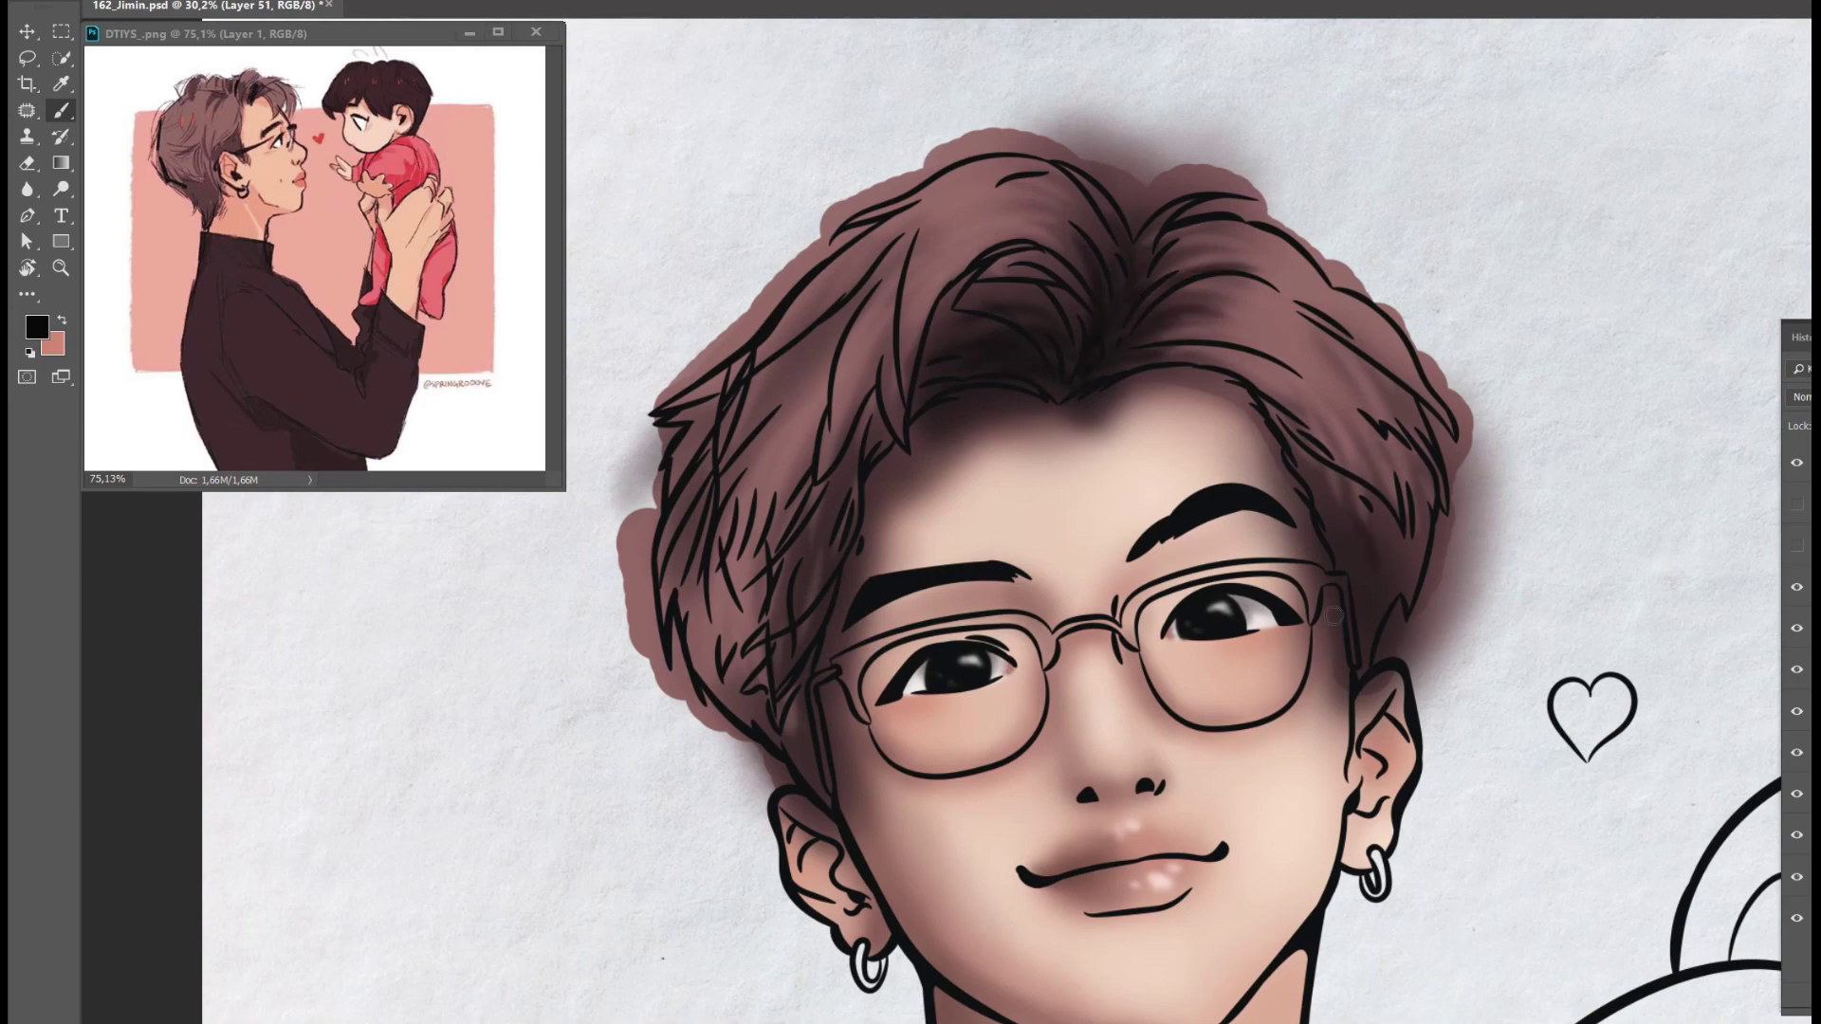
{"action": "left_click_drag", "start_coordinate": [1342, 474], "coordinate": [1370, 635]}
{"action": "left_click_drag", "start_coordinate": [1413, 399], "coordinate": [1417, 588]}
{"action": "left_click_drag", "start_coordinate": [673, 512], "coordinate": [676, 607]}
{"action": "left_click_drag", "start_coordinate": [820, 503], "coordinate": [806, 611]}
{"action": "left_click_drag", "start_coordinate": [797, 749], "coordinate": [853, 829]}
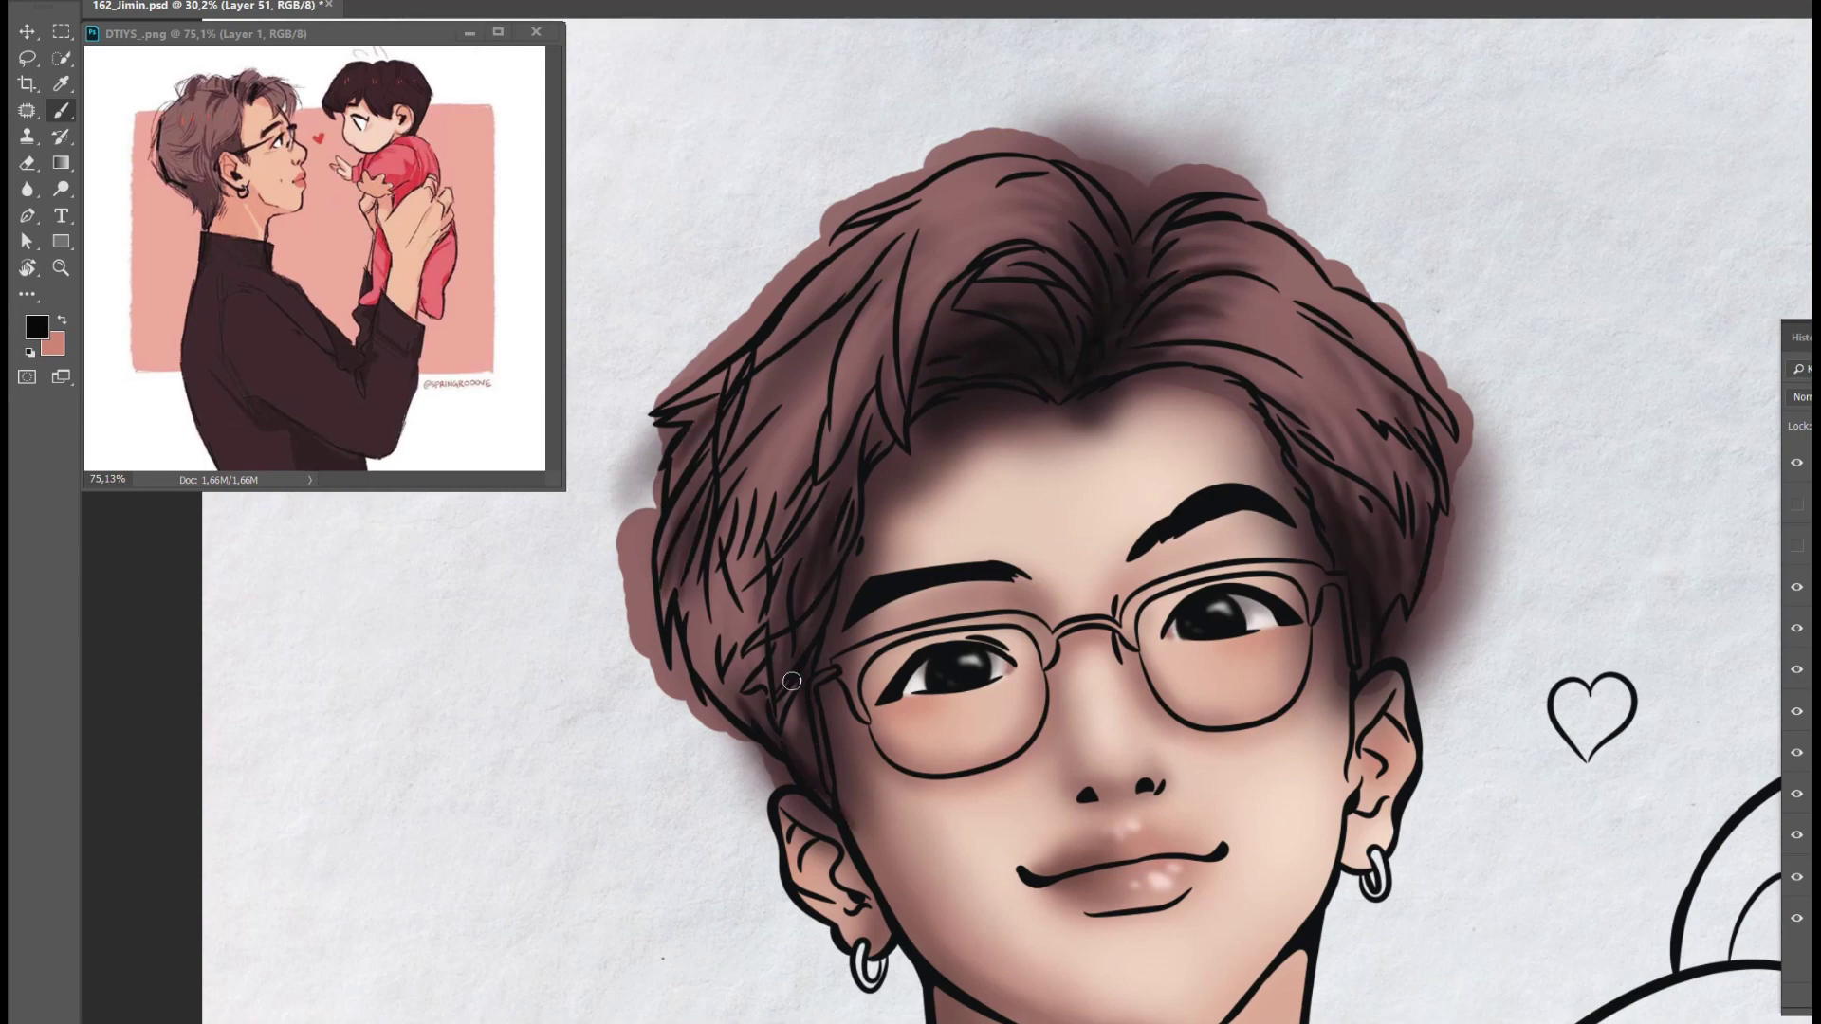
{"action": "scroll", "coordinate": [910, 598], "scroll_direction": "up", "scroll_amount": 3}
{"action": "key", "text": "e"}
{"action": "mouse_move", "coordinate": [853, 355]}
{"action": "left_mouse_down"}
{"action": "mouse_move", "coordinate": [749, 758]}
{"action": "mouse_move", "coordinate": [787, 949]}
{"action": "left_mouse_up"}
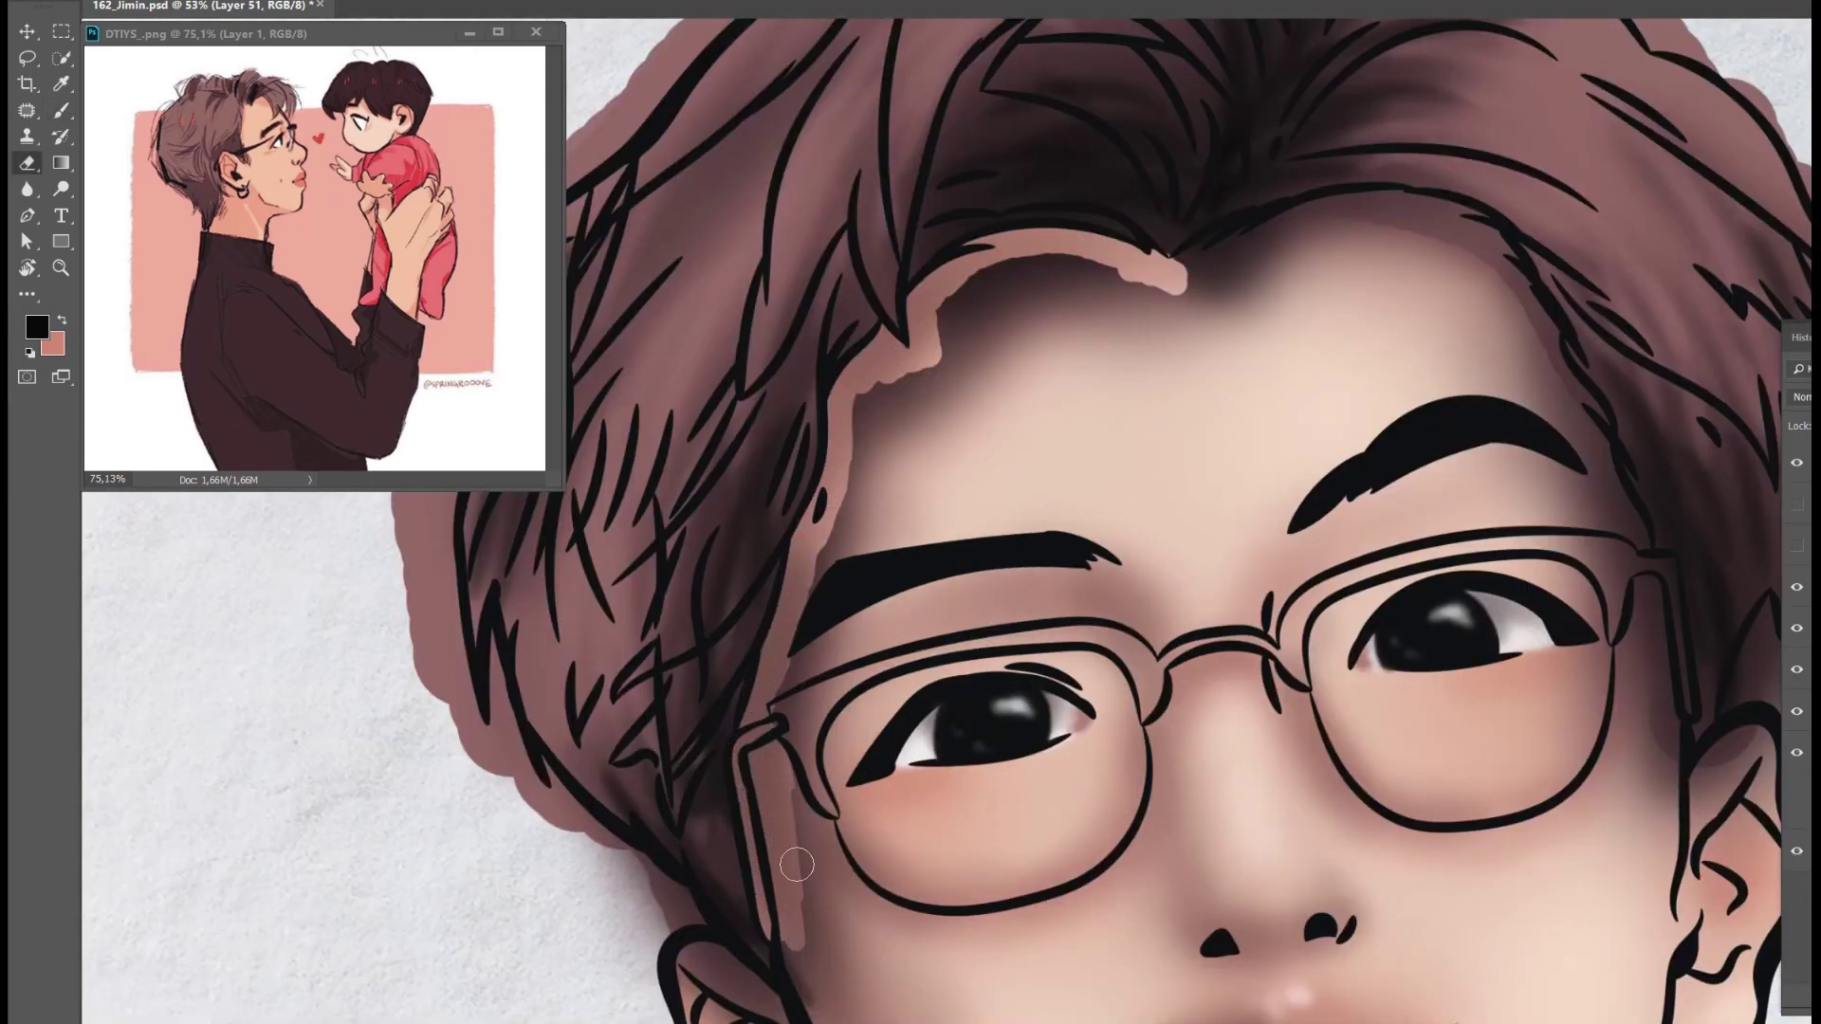
- Erase stray hair colour beside the glasses and the pink band along the forehead hairline
{"action": "left_click_drag", "start_coordinate": [796, 758], "coordinate": [853, 1005]}
{"action": "key", "text": "bracketright"}
{"action": "key", "text": "bracketright"}
{"action": "left_click_drag", "start_coordinate": [1233, 369], "coordinate": [1308, 284]}
{"action": "left_click_drag", "start_coordinate": [834, 616], "coordinate": [796, 740]}
{"action": "mouse_move", "coordinate": [825, 569]}
{"action": "left_mouse_down"}
{"action": "mouse_move", "coordinate": [948, 313]}
{"action": "mouse_move", "coordinate": [1178, 325]}
{"action": "mouse_move", "coordinate": [1233, 274]}
{"action": "mouse_move", "coordinate": [1590, 637]}
{"action": "mouse_move", "coordinate": [1603, 835]}
{"action": "left_mouse_up"}
{"action": "left_click_drag", "start_coordinate": [1347, 285], "coordinate": [1517, 455]}
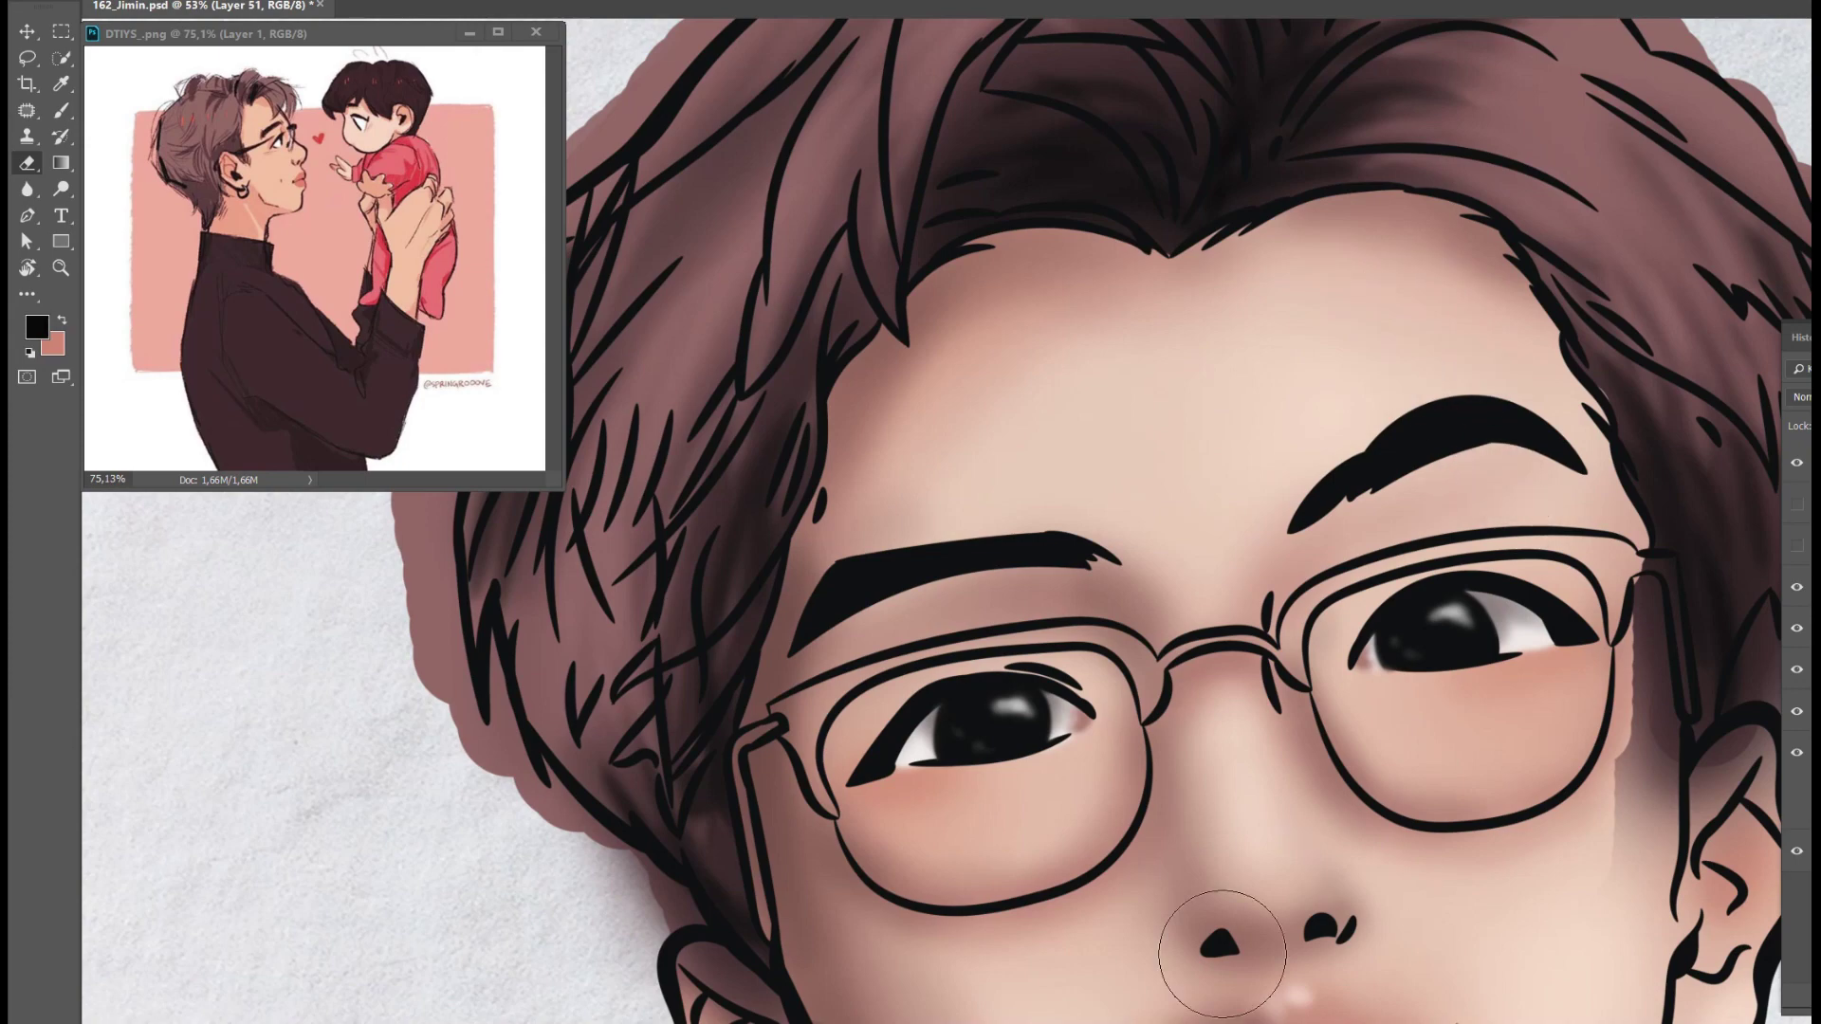
- On a new layer, redraw the black temple line, thicken the earring hoop, and start the plum sweater
{"action": "key", "text": "ctrl+shift+alt+n"}
{"action": "key", "text": "b"}
{"action": "mouse_move", "coordinate": [635, 759]}
{"action": "left_mouse_down"}
{"action": "mouse_move", "coordinate": [628, 524]}
{"action": "mouse_move", "coordinate": [650, 487]}
{"action": "mouse_move", "coordinate": [1062, 484]}
{"action": "mouse_move", "coordinate": [1231, 377]}
{"action": "mouse_move", "coordinate": [1602, 361]}
{"action": "mouse_move", "coordinate": [1661, 512]}
{"action": "left_mouse_up"}
{"action": "mouse_move", "coordinate": [836, 521]}
{"action": "left_mouse_down"}
{"action": "mouse_move", "coordinate": [827, 597]}
{"action": "mouse_move", "coordinate": [757, 556]}
{"action": "left_mouse_up"}
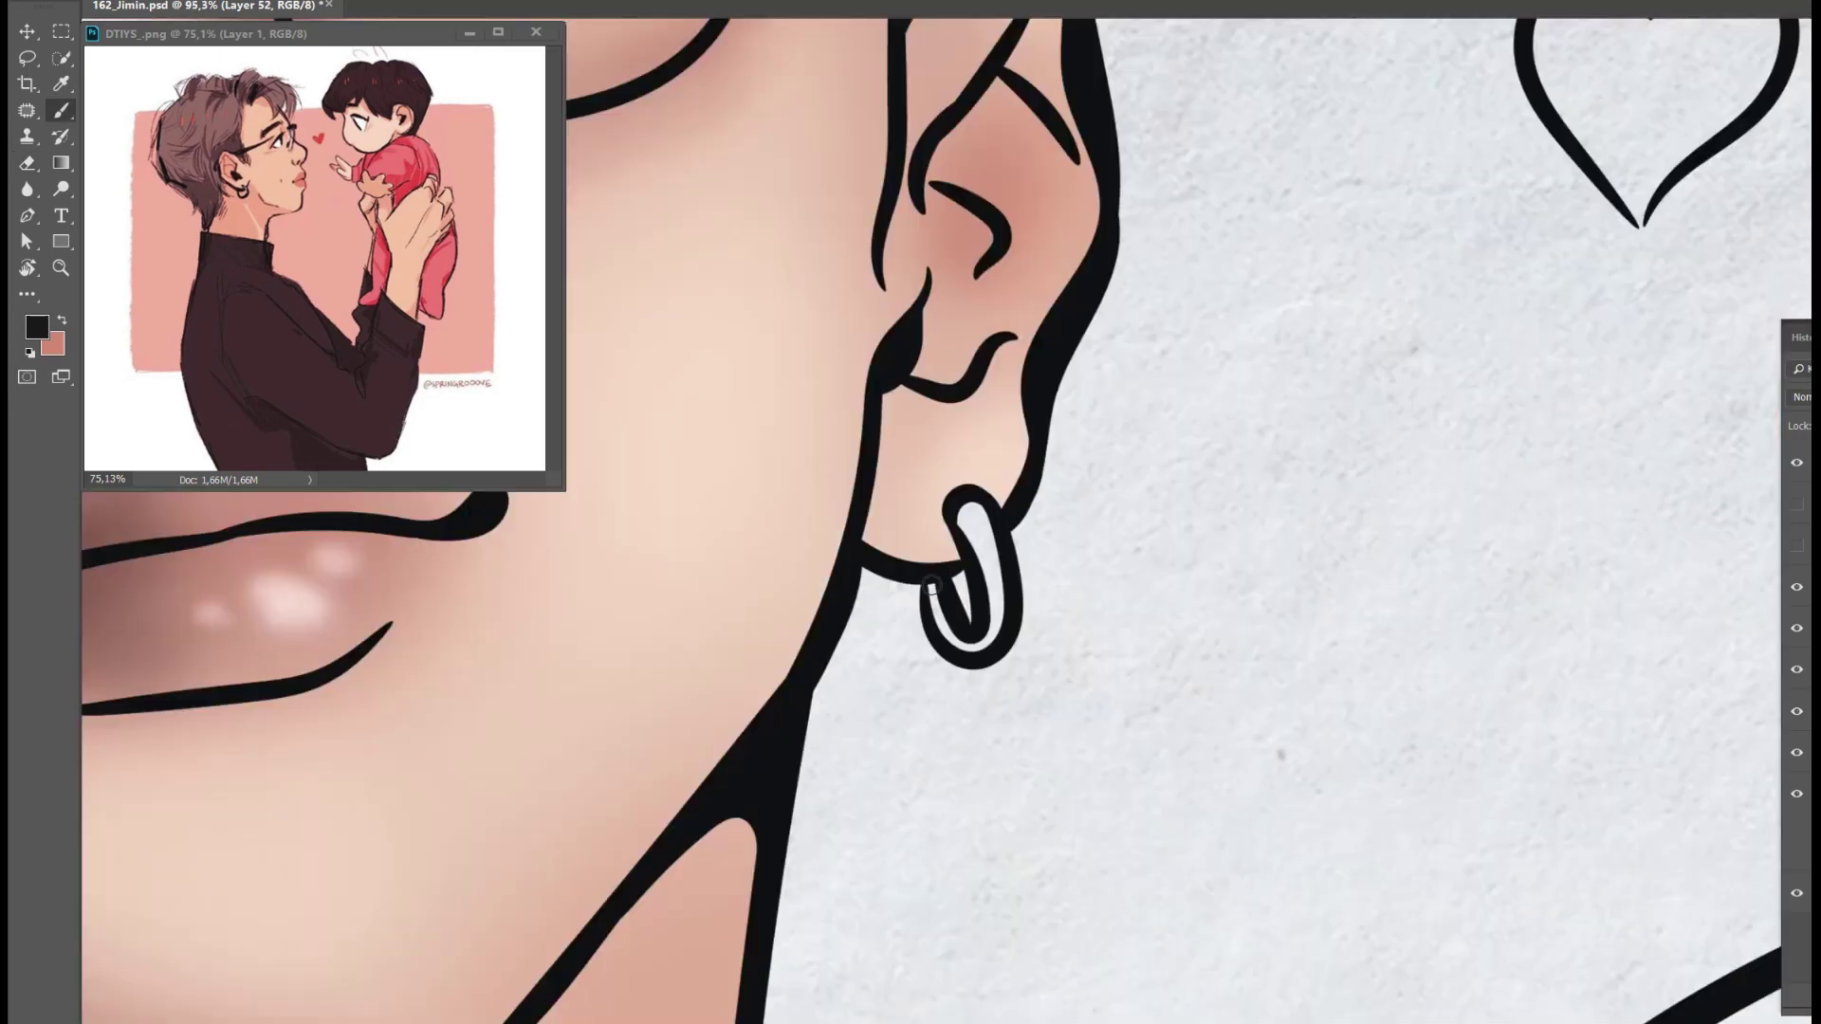
{"action": "left_click_drag", "start_coordinate": [986, 512], "coordinate": [958, 636]}
{"action": "mouse_move", "coordinate": [1043, 284]}
{"action": "left_mouse_down"}
{"action": "mouse_move", "coordinate": [1027, 664]}
{"action": "mouse_move", "coordinate": [833, 358]}
{"action": "mouse_move", "coordinate": [1005, 853]}
{"action": "mouse_move", "coordinate": [1328, 616]}
{"action": "mouse_move", "coordinate": [1233, 500]}
{"action": "left_mouse_up"}
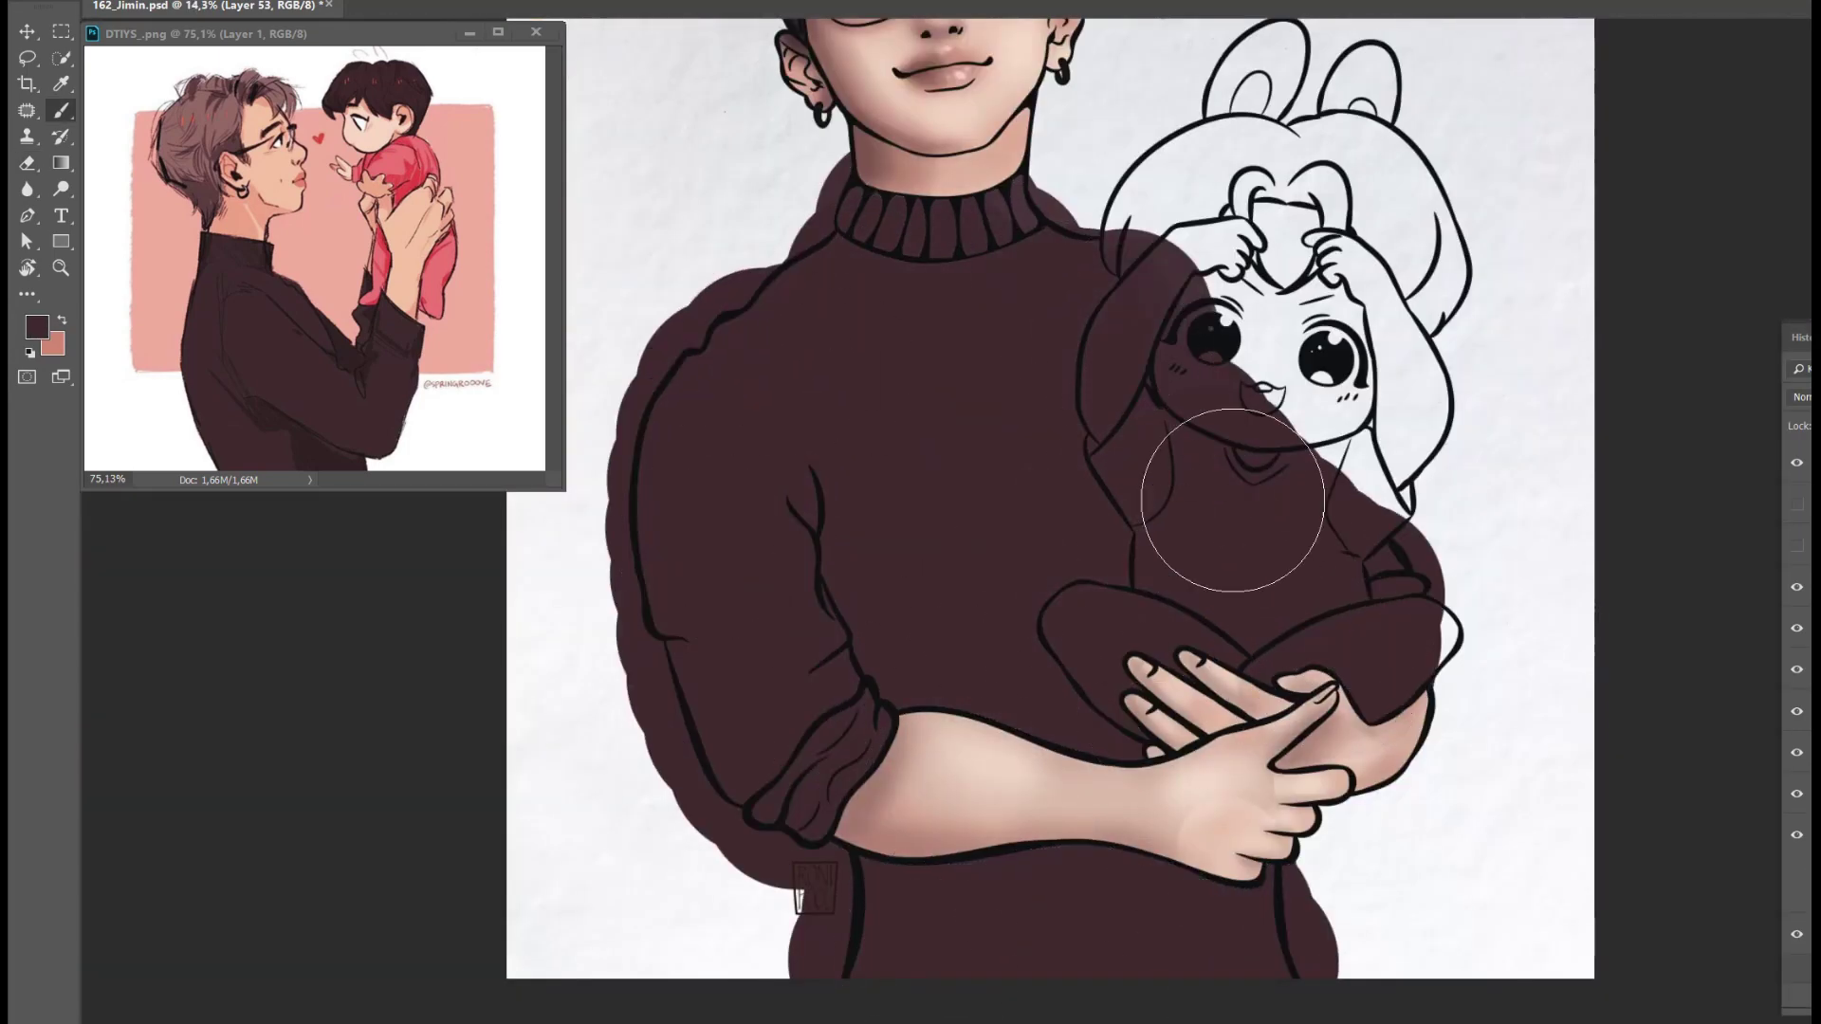
- Brush soft shadows on the sweater's left side, shoulder, sleeve cuff and under the hand, using two layers
{"action": "left_click_drag", "start_coordinate": [806, 124], "coordinate": [629, 629]}
{"action": "mouse_move", "coordinate": [758, 142]}
{"action": "left_mouse_down"}
{"action": "mouse_move", "coordinate": [569, 664]}
{"action": "mouse_move", "coordinate": [673, 726]}
{"action": "mouse_move", "coordinate": [833, 651]}
{"action": "mouse_move", "coordinate": [958, 759]}
{"action": "mouse_move", "coordinate": [1076, 720]}
{"action": "mouse_move", "coordinate": [1096, 493]}
{"action": "mouse_move", "coordinate": [1167, 189]}
{"action": "left_mouse_up"}
{"action": "key", "text": "bracketleft"}
{"action": "key", "text": "bracketleft"}
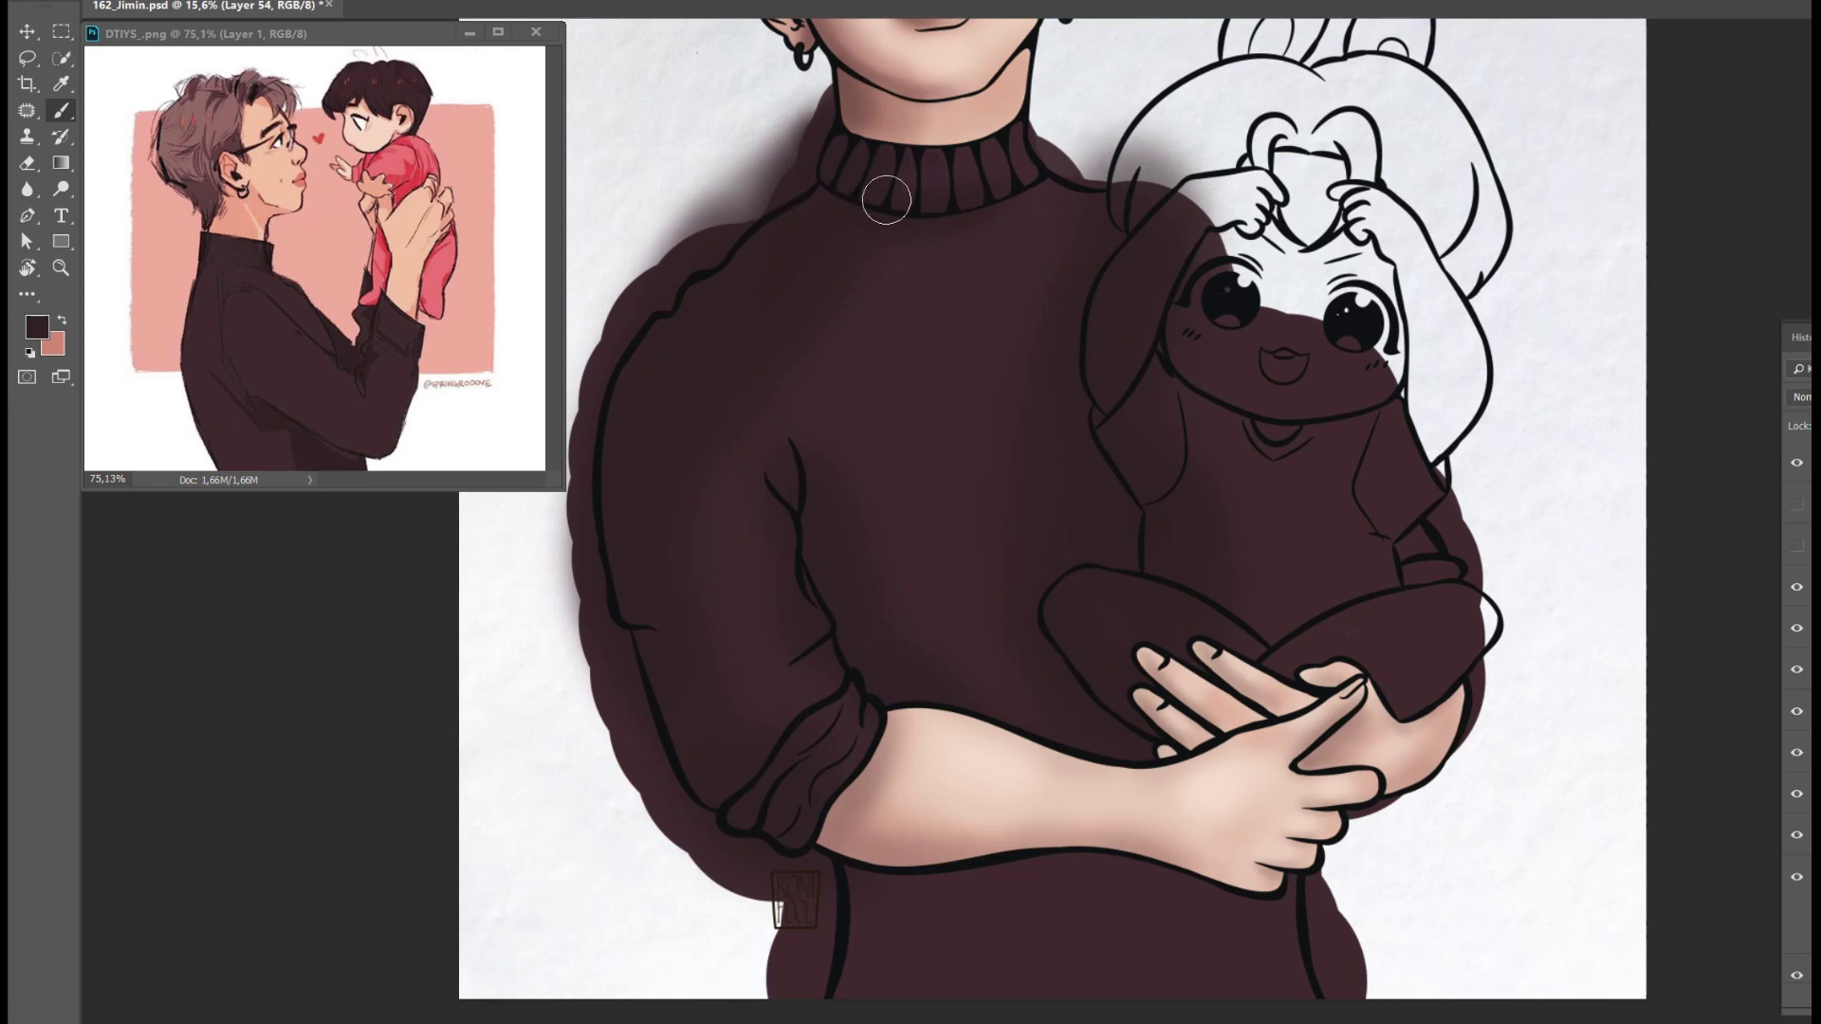
{"action": "key", "text": "ctrl+shift+alt+n"}
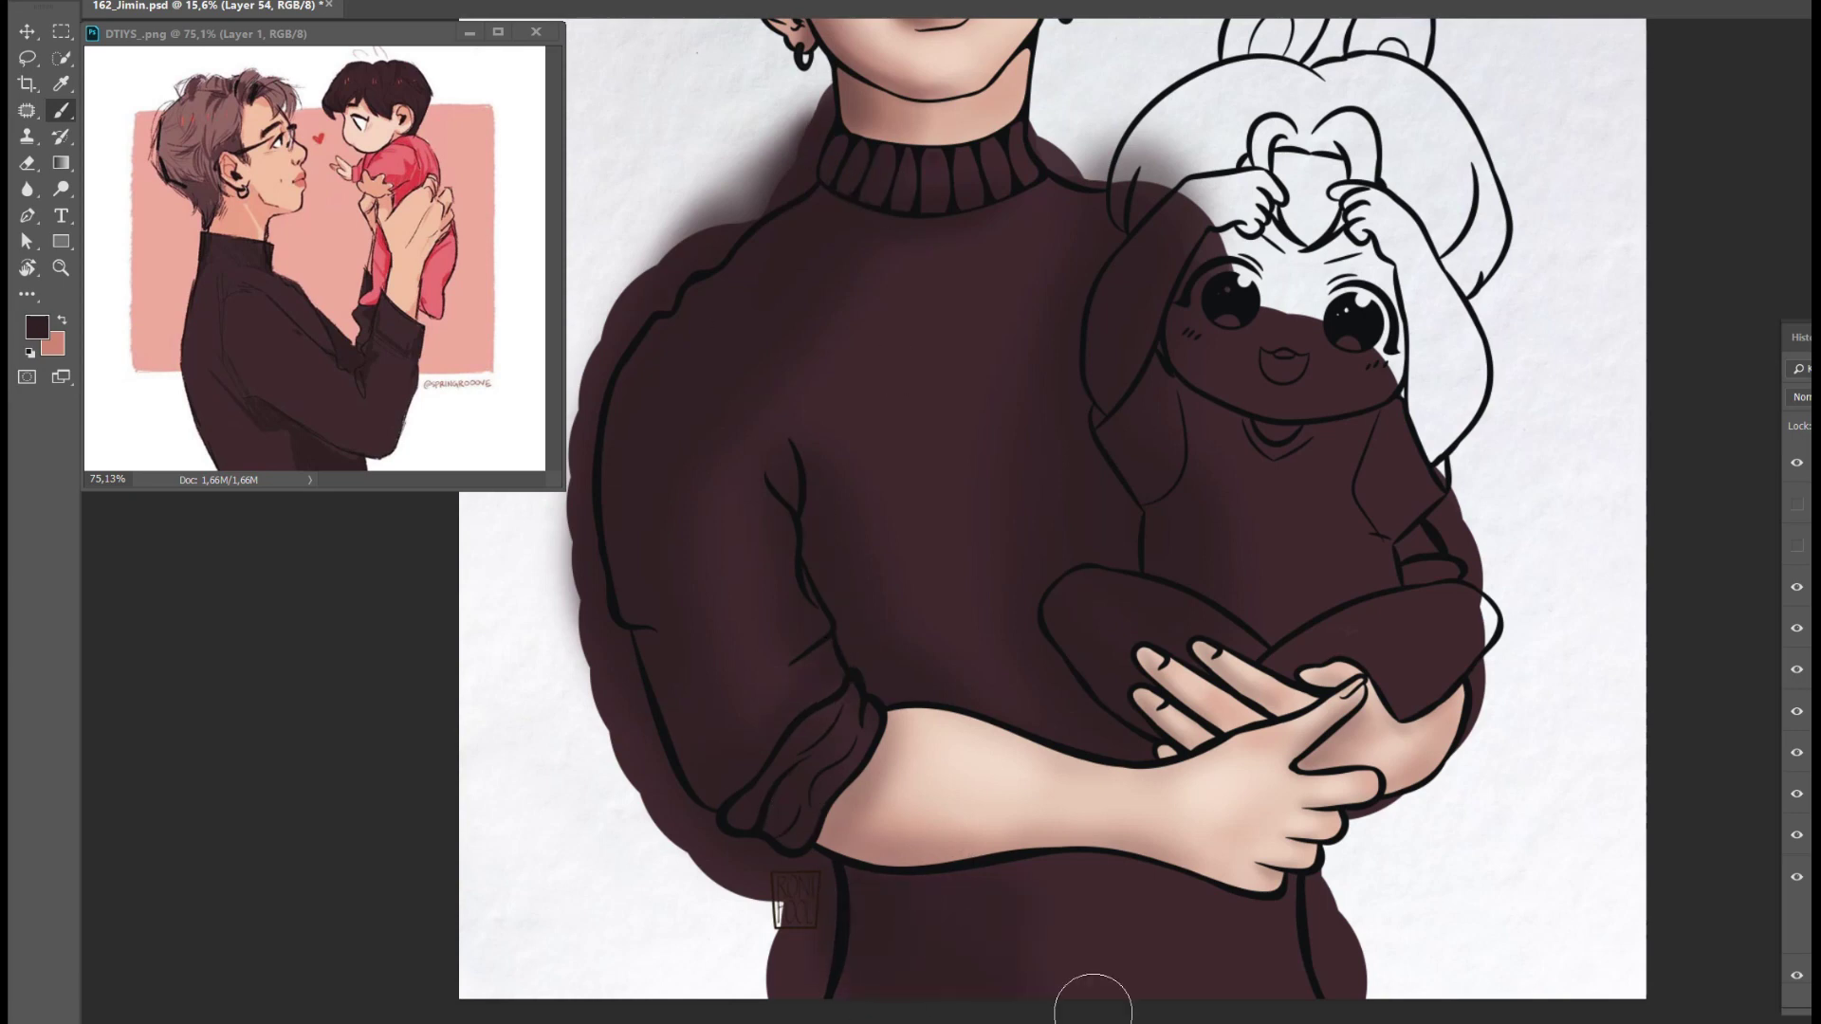
{"action": "left_click_drag", "start_coordinate": [1328, 844], "coordinate": [1351, 934]}
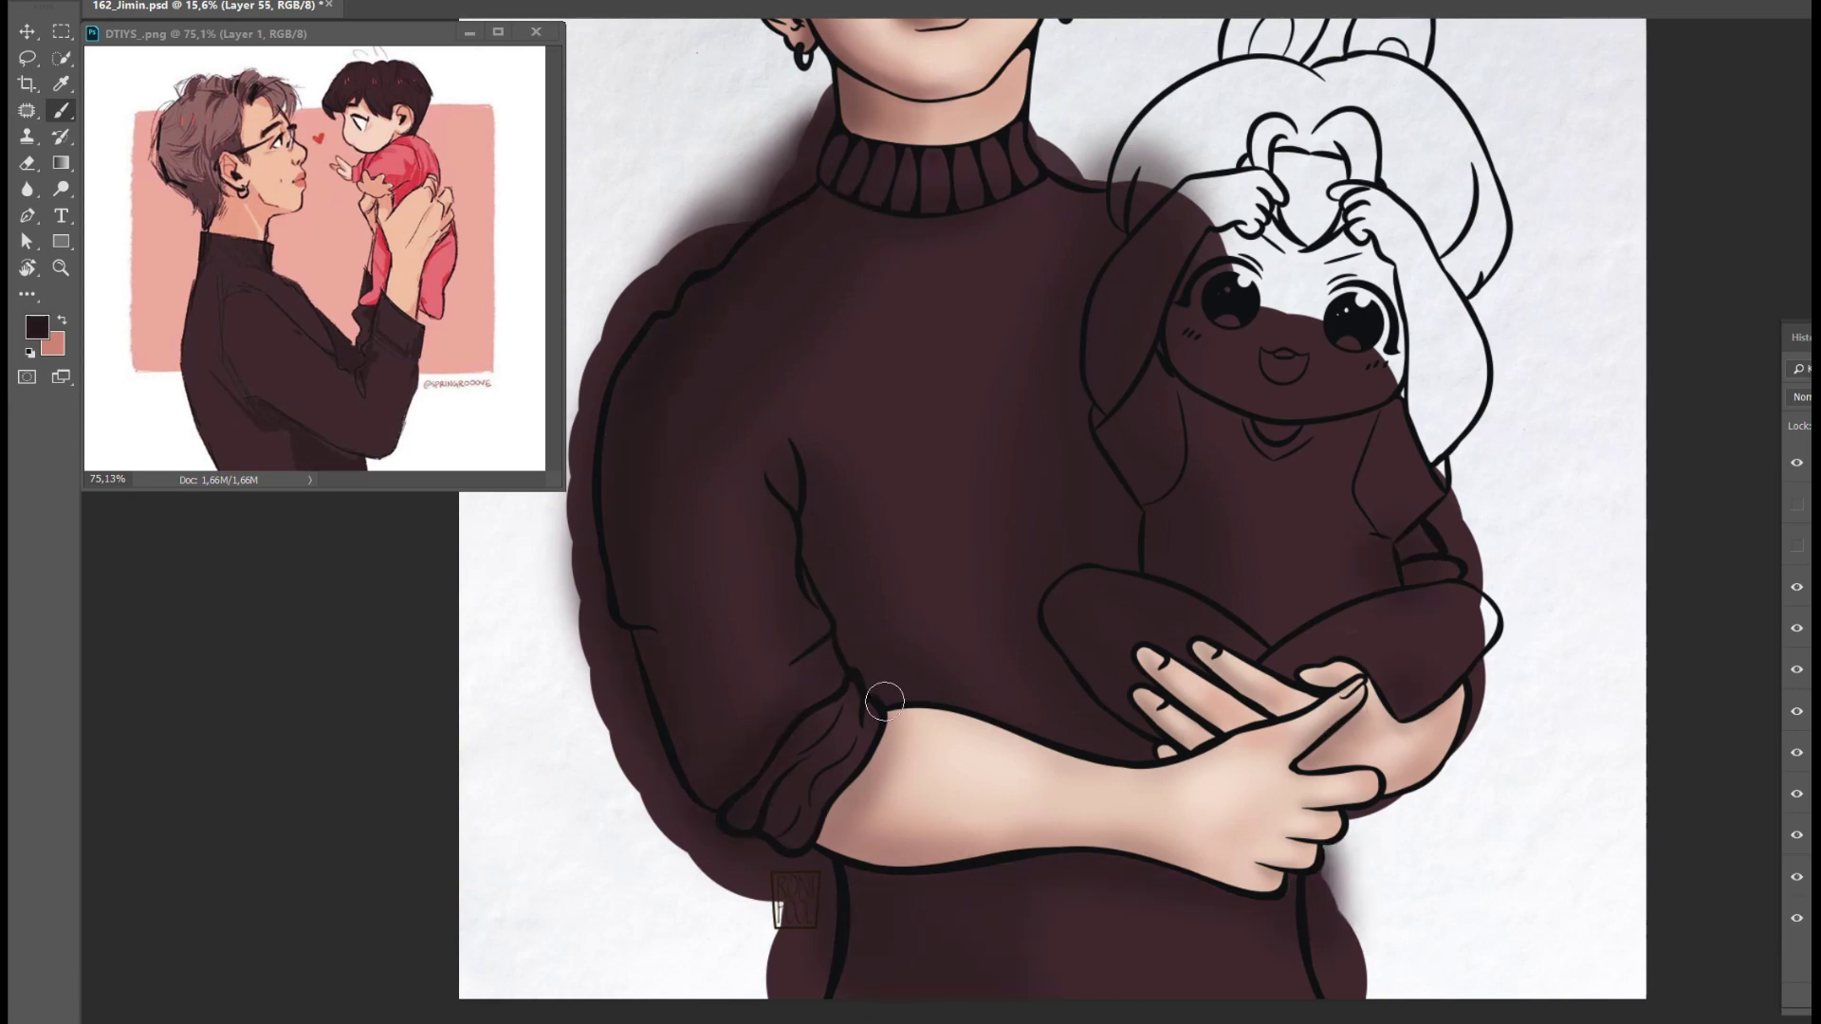
{"action": "left_click_drag", "start_coordinate": [793, 837], "coordinate": [756, 761]}
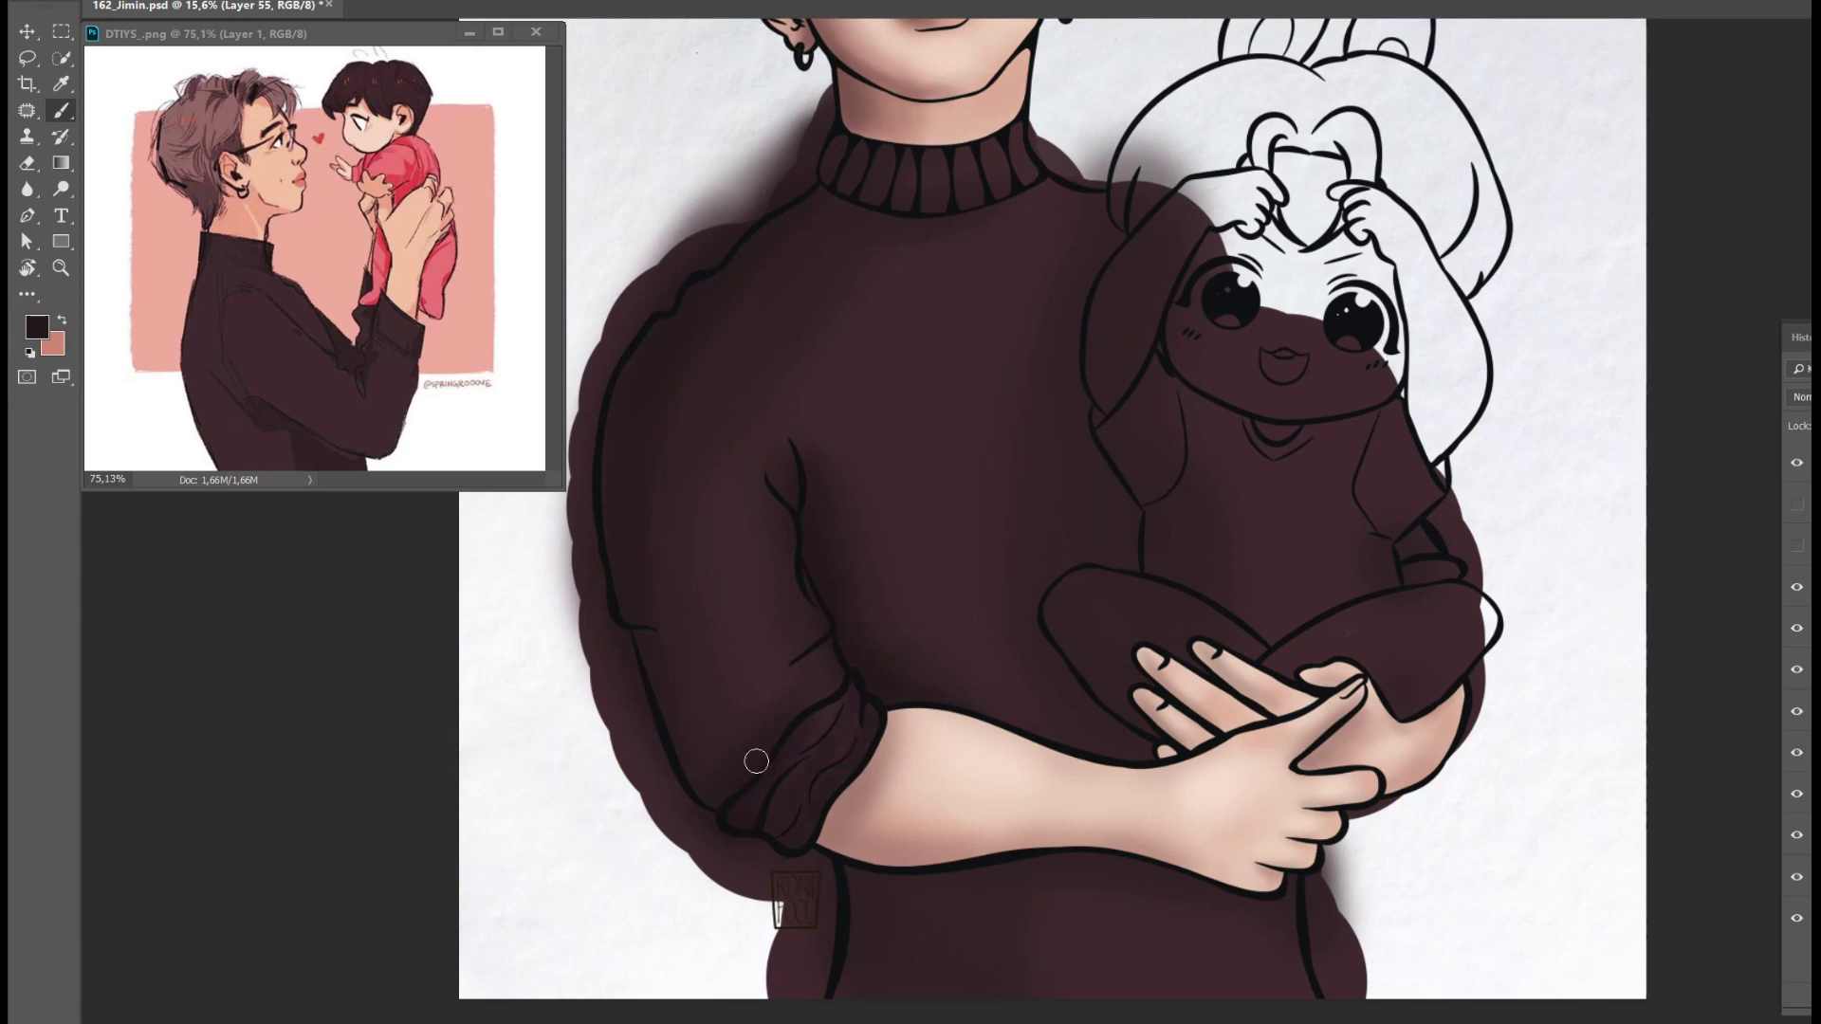
{"action": "left_click_drag", "start_coordinate": [1086, 156], "coordinate": [1145, 215]}
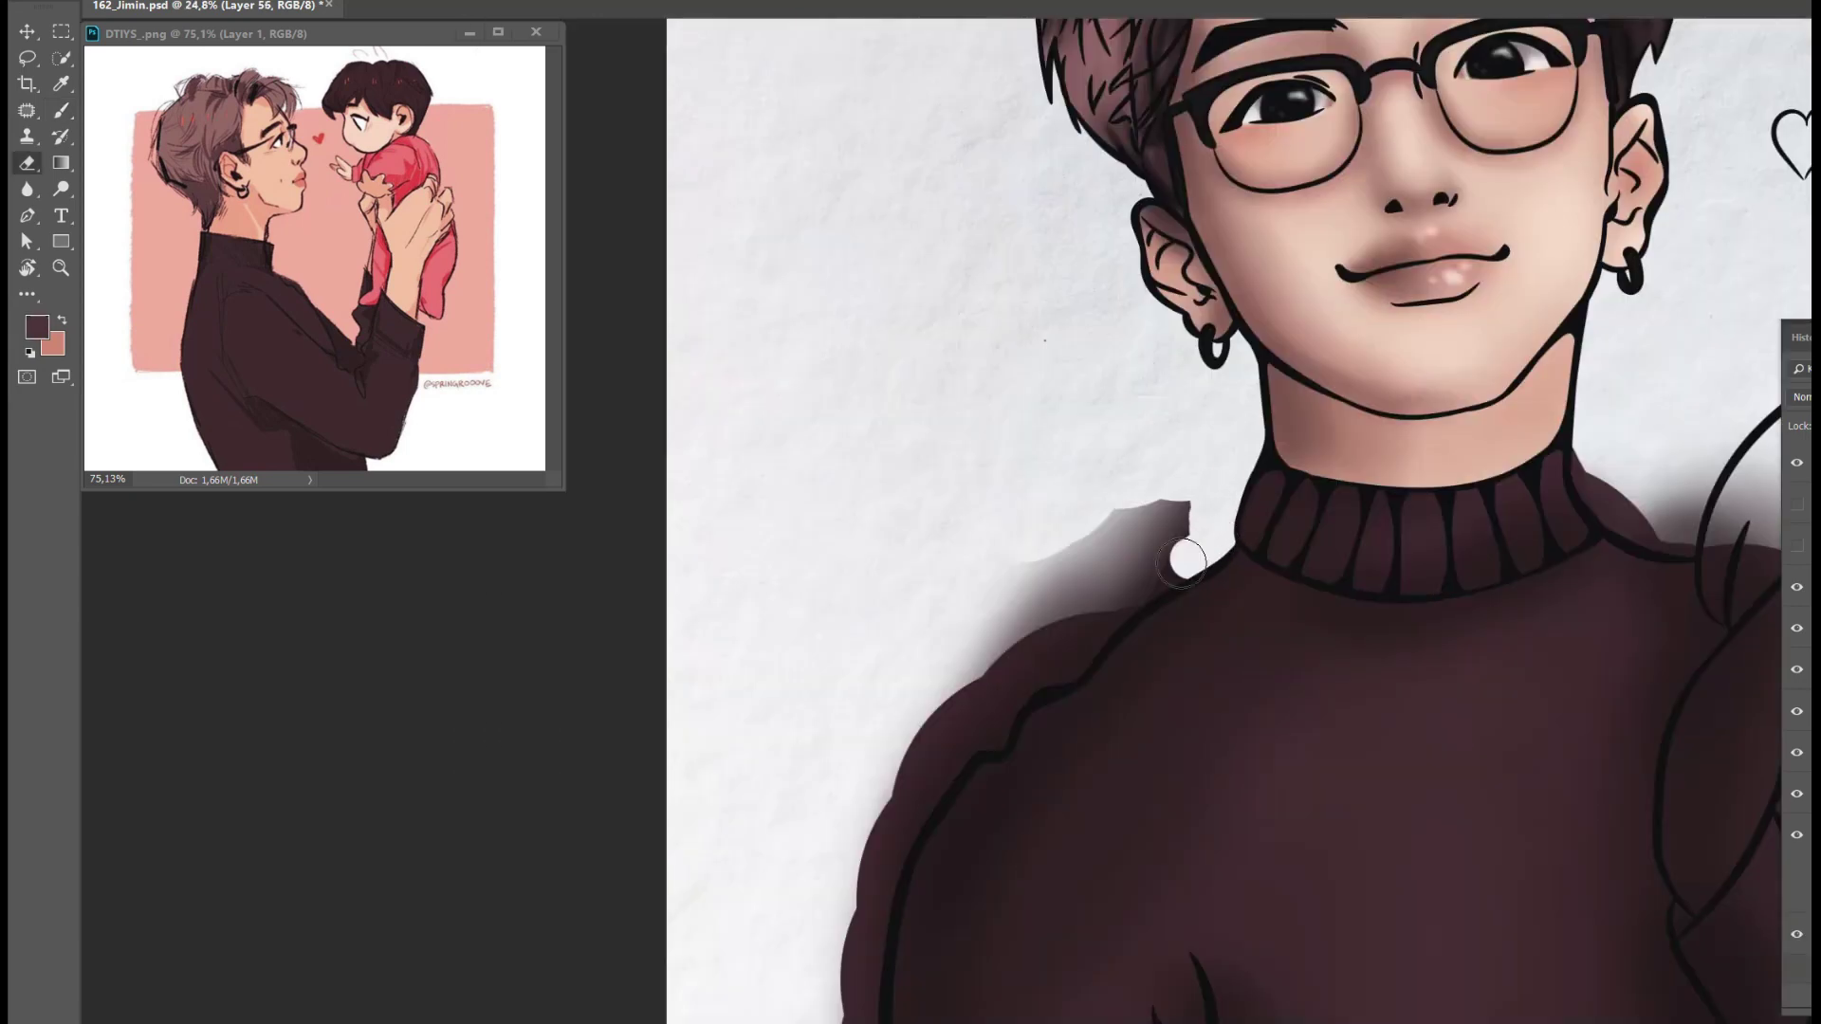
- Erase the stray dark paint from the chibi's leg, hair, forehead, shoulder and side
{"action": "mouse_move", "coordinate": [1185, 562]}
{"action": "left_mouse_down"}
{"action": "mouse_move", "coordinate": [992, 725]}
{"action": "mouse_move", "coordinate": [854, 963]}
{"action": "left_mouse_up"}
{"action": "key", "text": "bracketright"}
{"action": "key", "text": "bracketright"}
{"action": "key", "text": "bracketright"}
{"action": "scroll", "coordinate": [1016, 610], "scroll_direction": "down", "scroll_amount": 5}
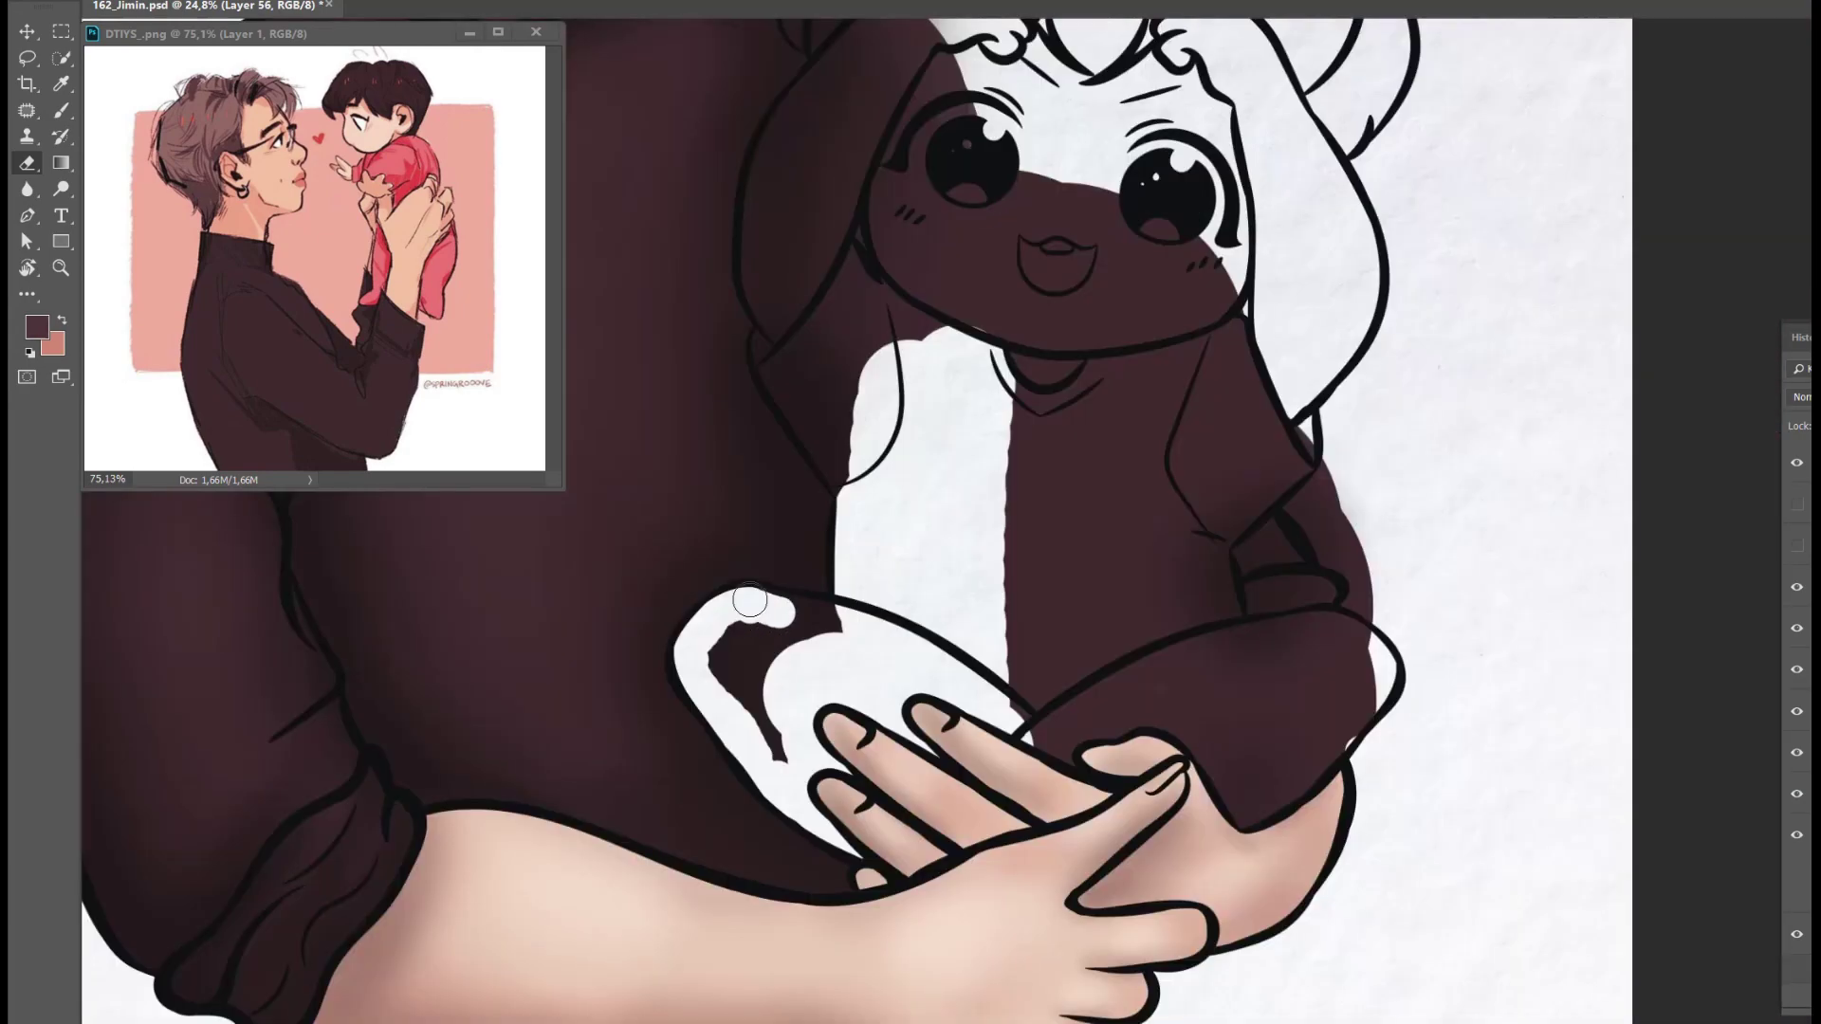
{"action": "mouse_move", "coordinate": [749, 600]}
{"action": "left_mouse_down"}
{"action": "mouse_move", "coordinate": [787, 739]}
{"action": "mouse_move", "coordinate": [1176, 739]}
{"action": "mouse_move", "coordinate": [1289, 617]}
{"action": "mouse_move", "coordinate": [1304, 641]}
{"action": "mouse_move", "coordinate": [1313, 509]}
{"action": "mouse_move", "coordinate": [1382, 602]}
{"action": "mouse_move", "coordinate": [1179, 529]}
{"action": "mouse_move", "coordinate": [1012, 503]}
{"action": "mouse_move", "coordinate": [901, 237]}
{"action": "mouse_move", "coordinate": [1138, 313]}
{"action": "left_mouse_up"}
{"action": "scroll", "coordinate": [1016, 406], "scroll_direction": "up", "scroll_amount": 5}
{"action": "mouse_move", "coordinate": [1015, 406]}
{"action": "left_mouse_down"}
{"action": "mouse_move", "coordinate": [825, 305]}
{"action": "mouse_move", "coordinate": [715, 341]}
{"action": "left_mouse_up"}
{"action": "mouse_move", "coordinate": [812, 387]}
{"action": "left_mouse_down"}
{"action": "mouse_move", "coordinate": [892, 398]}
{"action": "mouse_move", "coordinate": [845, 446]}
{"action": "mouse_move", "coordinate": [891, 692]}
{"action": "mouse_move", "coordinate": [835, 531]}
{"action": "mouse_move", "coordinate": [807, 708]}
{"action": "mouse_move", "coordinate": [901, 749]}
{"action": "left_mouse_up"}
{"action": "key", "text": "ctrl+z"}
{"action": "left_click_drag", "start_coordinate": [834, 625], "coordinate": [886, 894]}
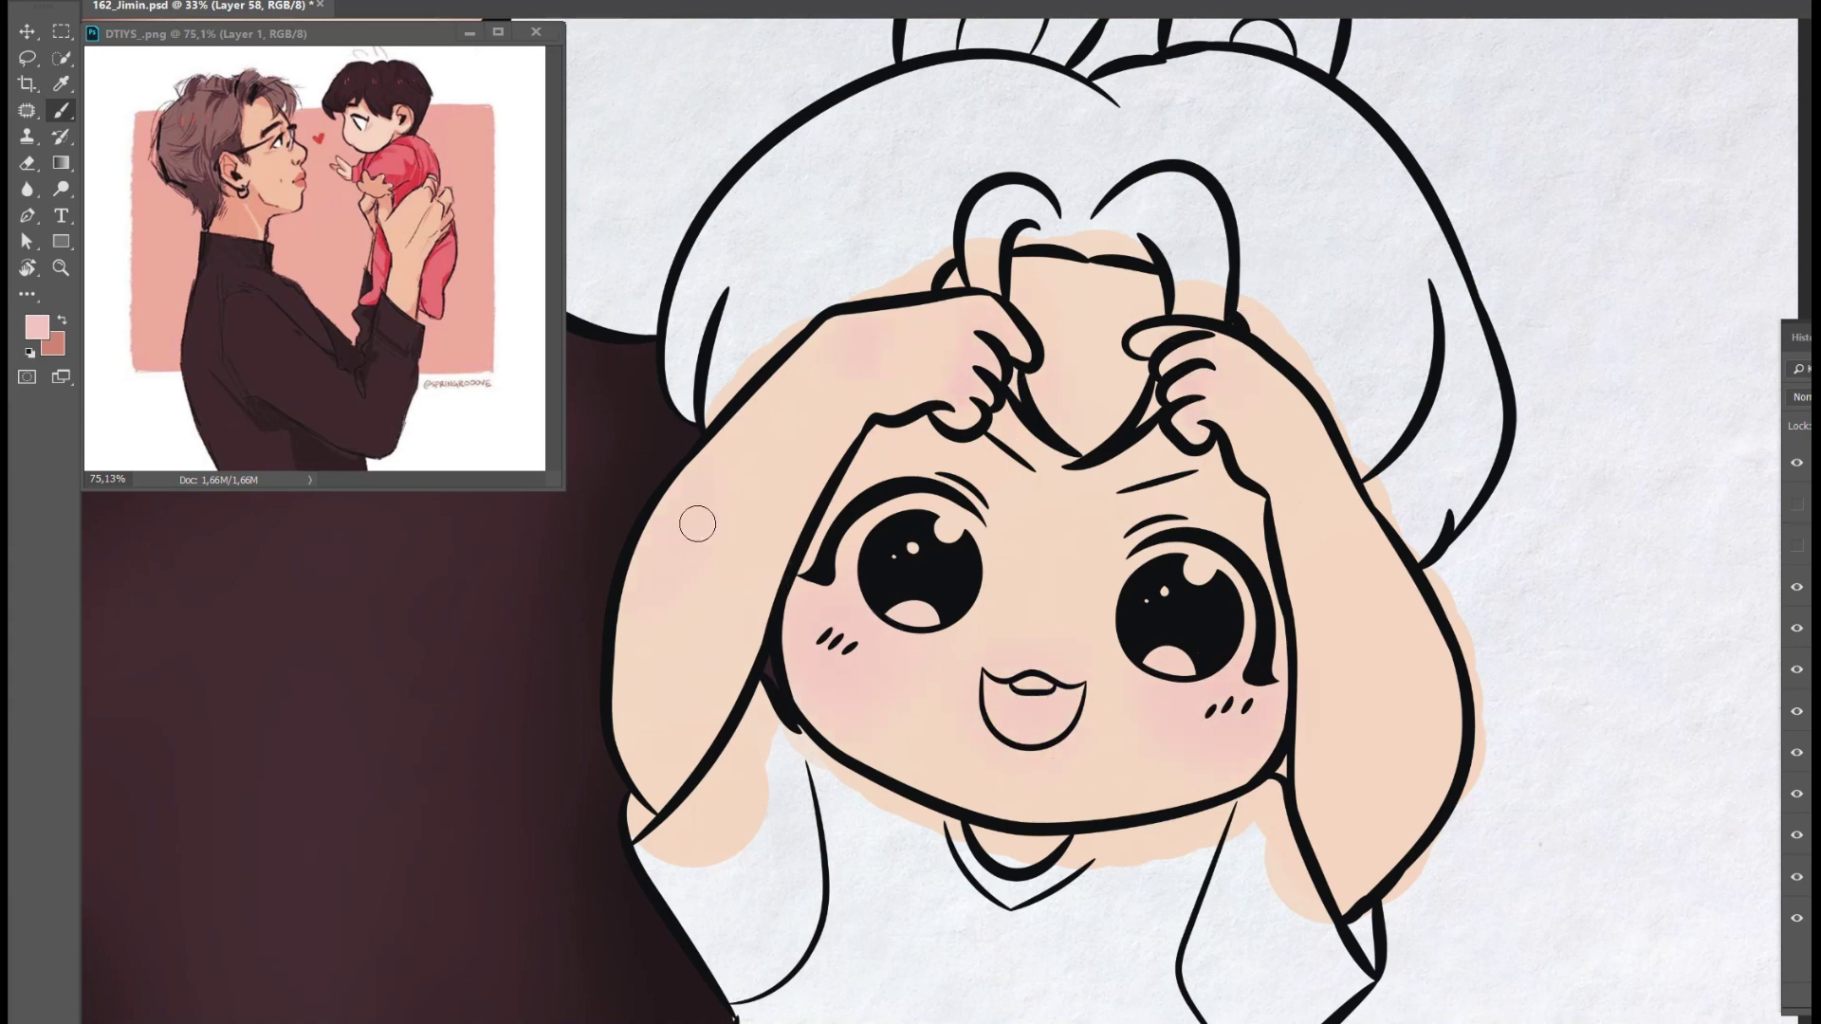
- Brush pink blush onto the child's cheeks and mouth on a new layer
{"action": "key", "text": "ctrl+shift+alt+n"}
{"action": "left_click_drag", "start_coordinate": [815, 597], "coordinate": [901, 645]}
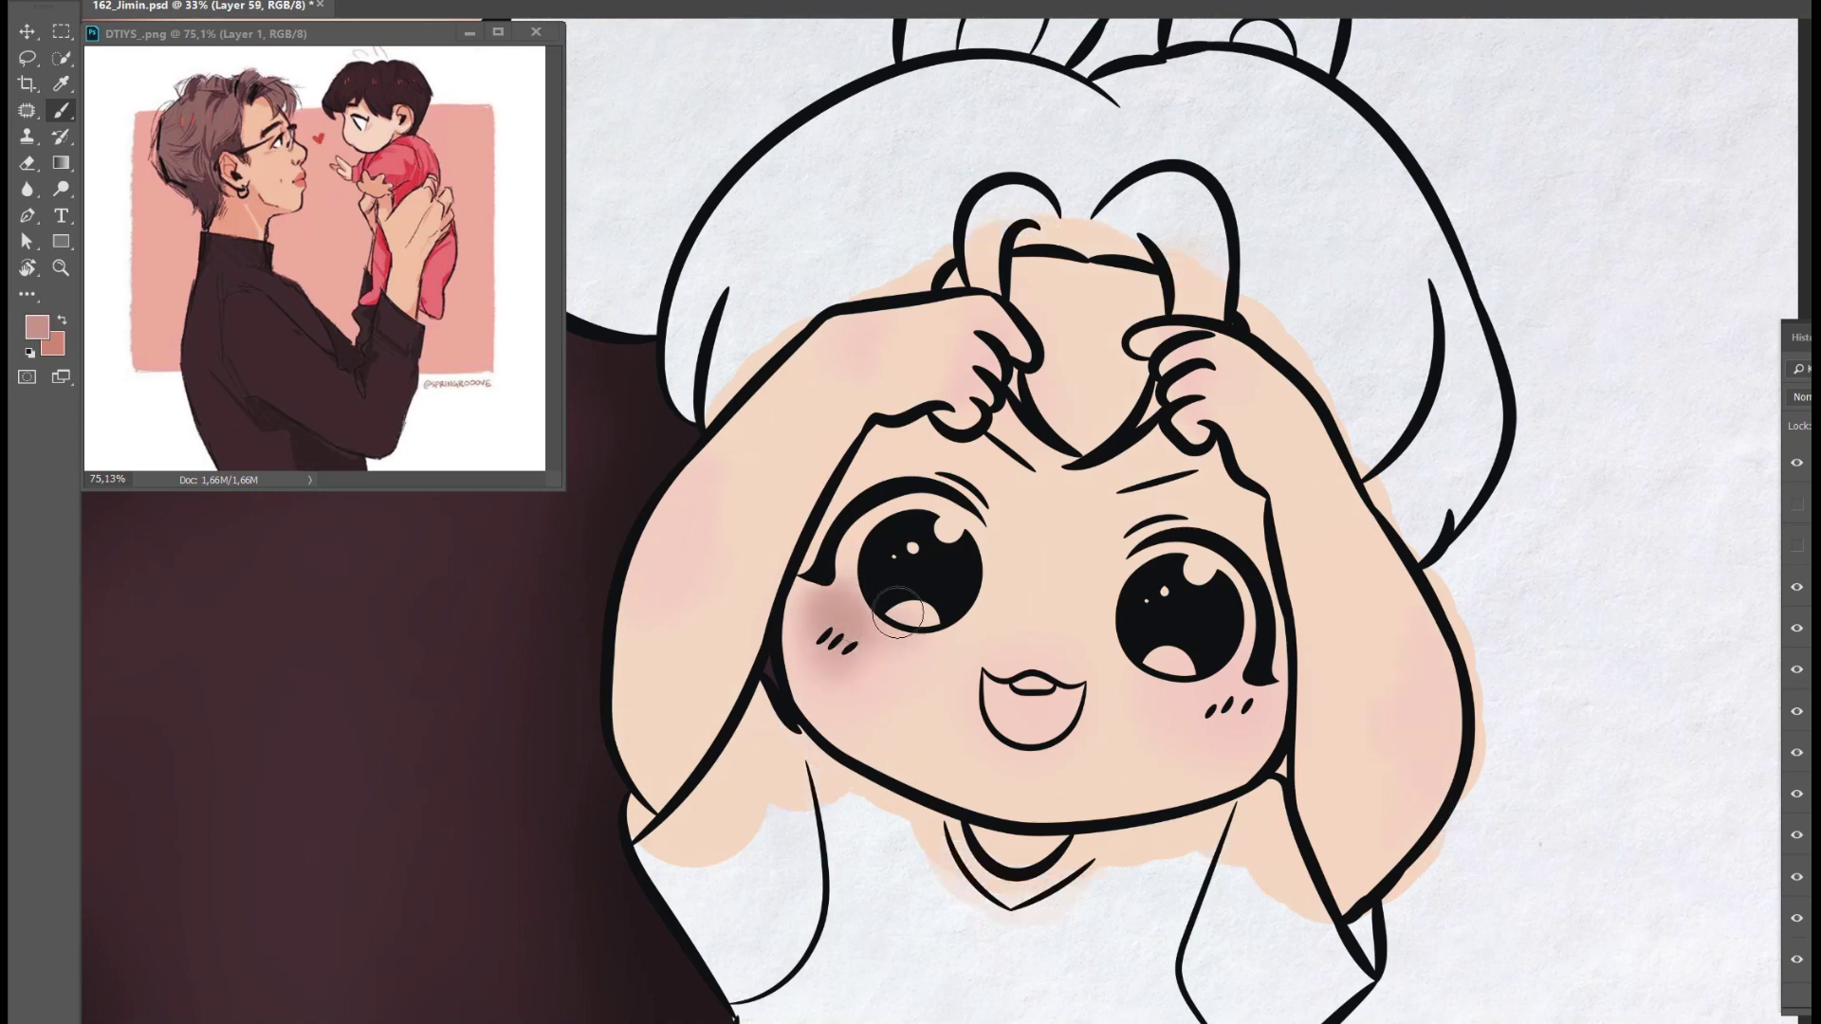
{"action": "left_click_drag", "start_coordinate": [995, 682], "coordinate": [1081, 749]}
{"action": "mouse_move", "coordinate": [1176, 702]}
{"action": "left_mouse_down"}
{"action": "mouse_move", "coordinate": [1256, 675]}
{"action": "mouse_move", "coordinate": [1171, 664]}
{"action": "left_mouse_up"}
{"action": "left_click_drag", "start_coordinate": [806, 560], "coordinate": [791, 690]}
- On a new layer, shade the ears, hand and forehead pink, including the inner ear edges
{"action": "key", "text": "ctrl+shift+alt+n"}
{"action": "left_click_drag", "start_coordinate": [1446, 683], "coordinate": [1438, 735]}
{"action": "left_click_drag", "start_coordinate": [664, 464], "coordinate": [735, 541]}
{"action": "left_click_drag", "start_coordinate": [625, 664], "coordinate": [758, 834]}
{"action": "mouse_move", "coordinate": [806, 370]}
{"action": "left_mouse_down"}
{"action": "mouse_move", "coordinate": [932, 454]}
{"action": "mouse_move", "coordinate": [1033, 274]}
{"action": "mouse_move", "coordinate": [1116, 483]}
{"action": "left_mouse_up"}
{"action": "left_click_drag", "start_coordinate": [1157, 308], "coordinate": [1014, 306]}
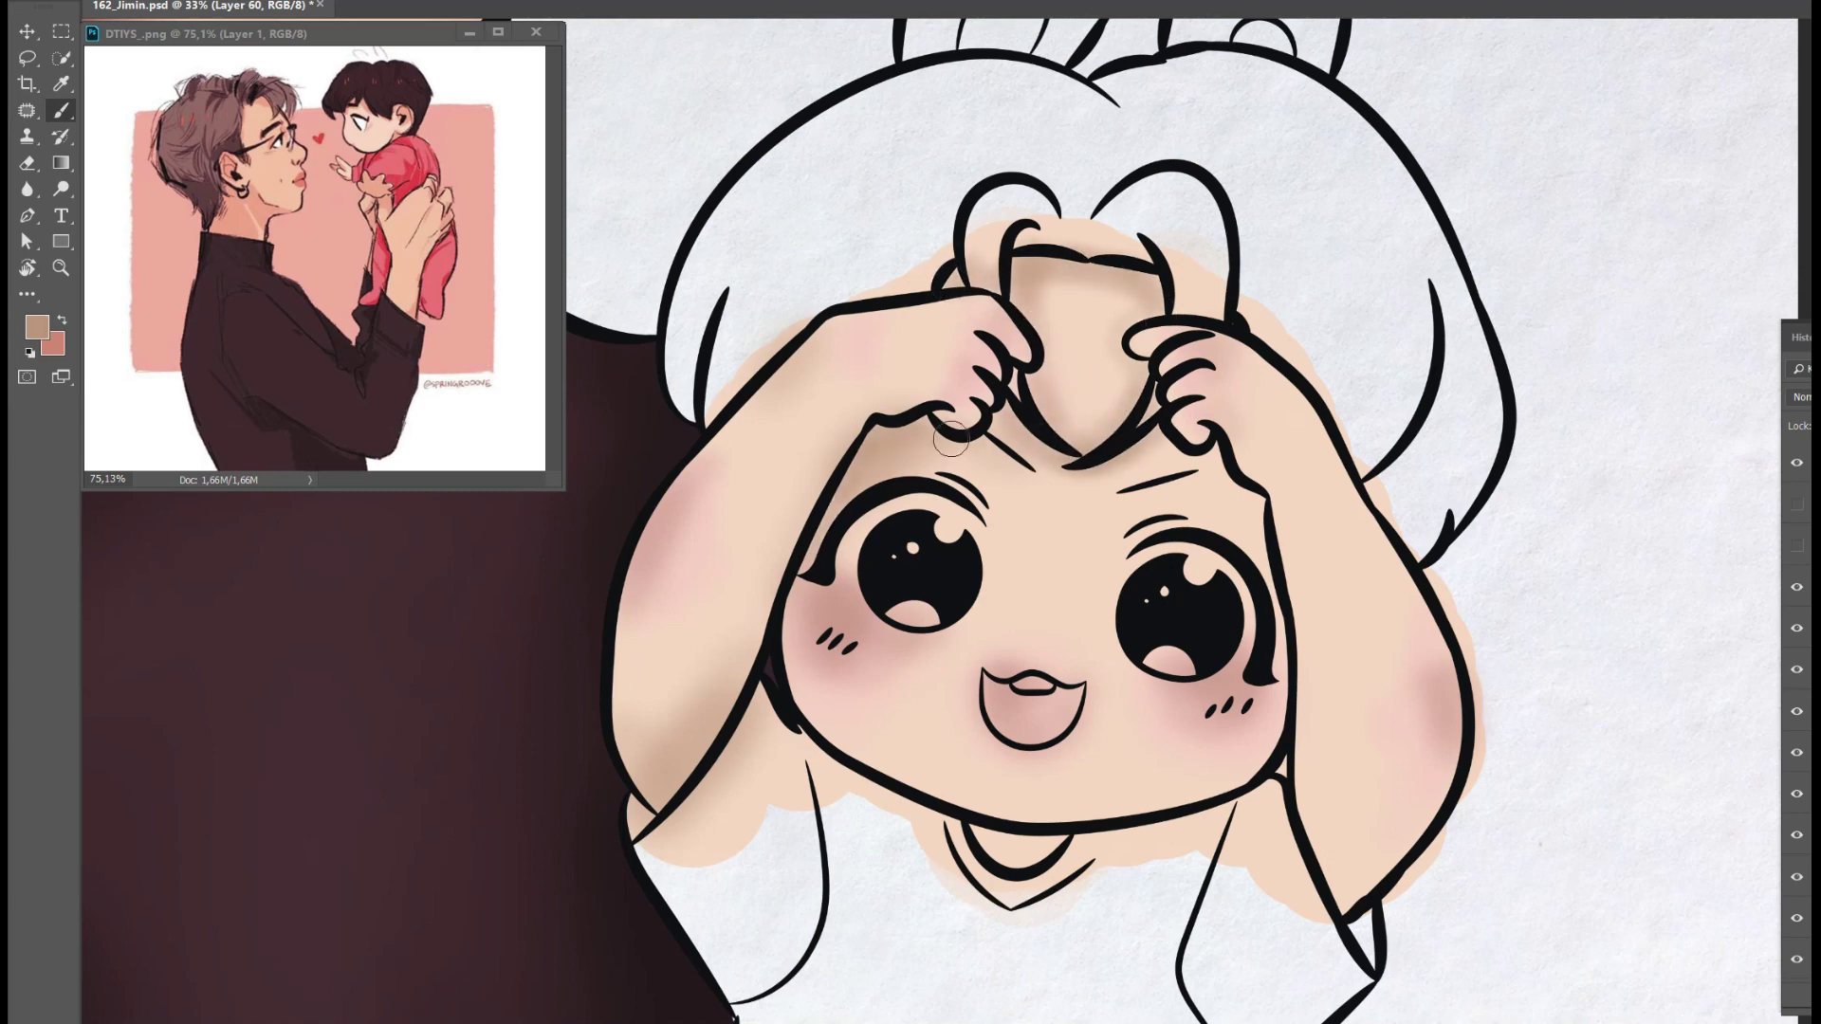
{"action": "left_click_drag", "start_coordinate": [1176, 446], "coordinate": [1280, 664]}
{"action": "left_click_drag", "start_coordinate": [1280, 749], "coordinate": [1394, 891]}
{"action": "left_click_drag", "start_coordinate": [626, 749], "coordinate": [720, 825]}
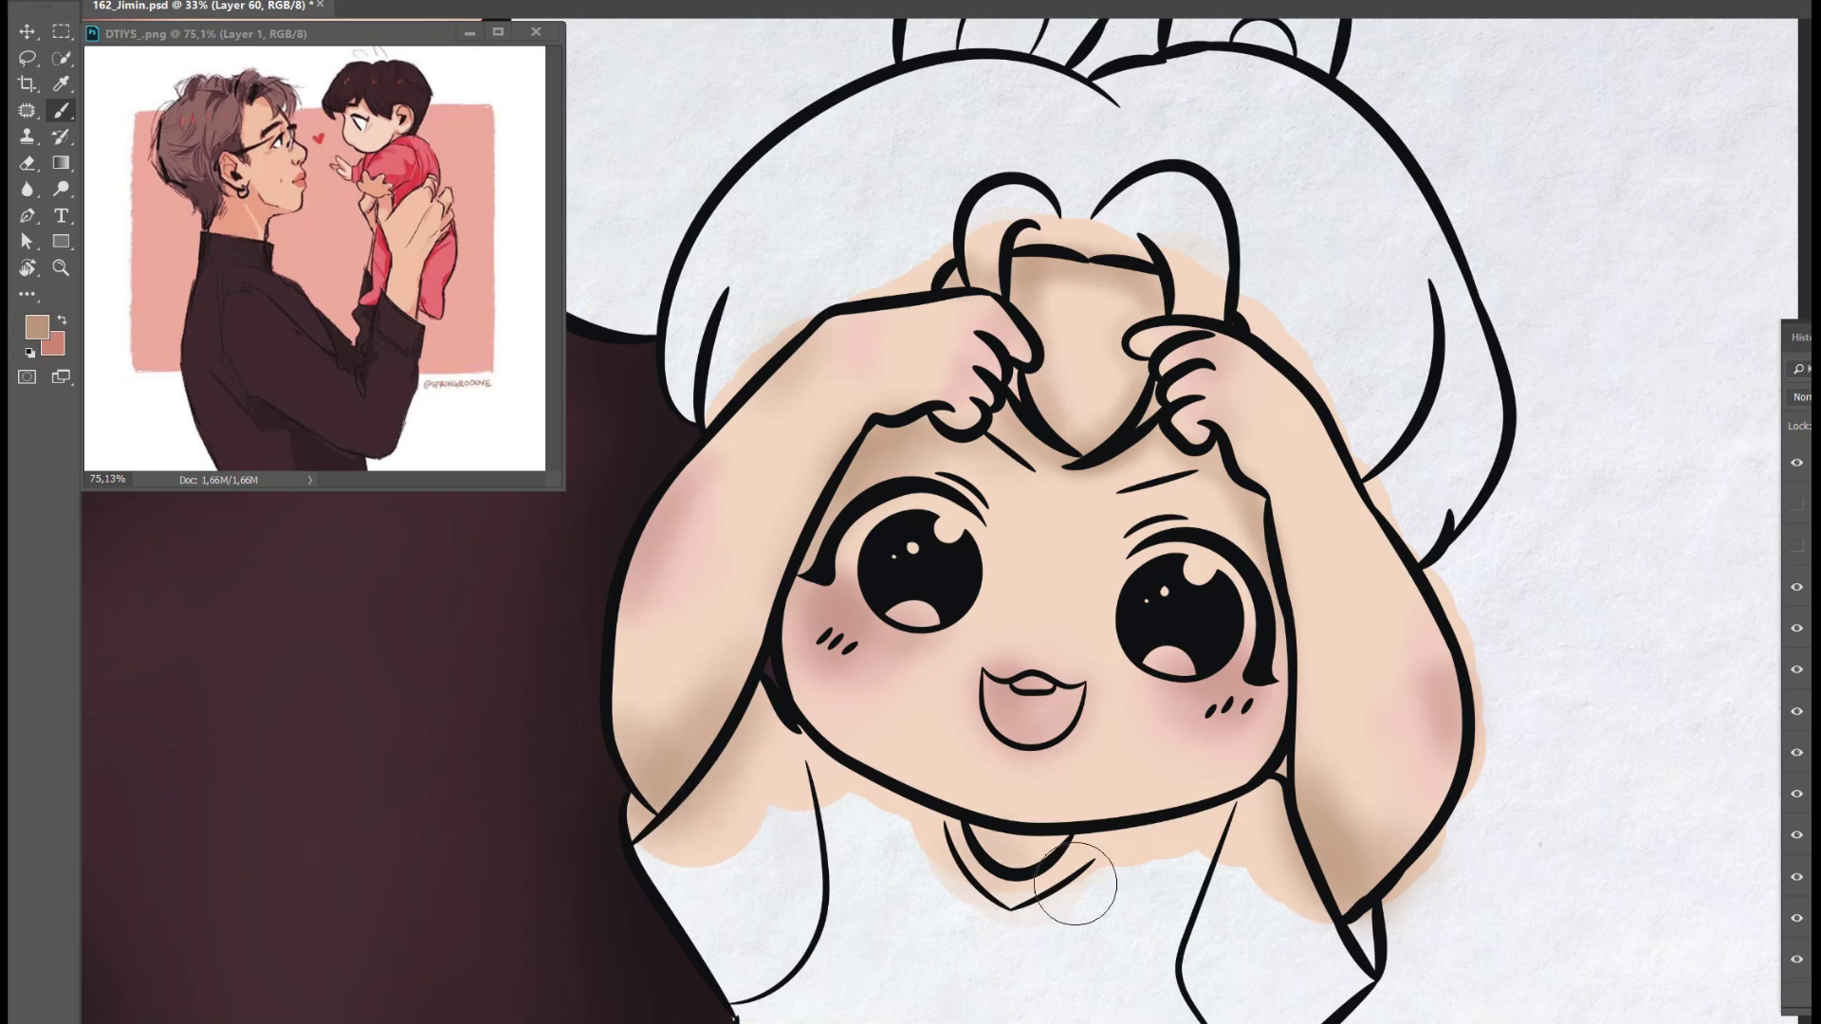
- Shade under the chin, ears, inner right ear and forehead in brown
{"action": "left_click_drag", "start_coordinate": [1005, 867], "coordinate": [1090, 834]}
{"action": "left_click_drag", "start_coordinate": [654, 768], "coordinate": [720, 825]}
{"action": "left_click_drag", "start_coordinate": [929, 834], "coordinate": [1090, 863]}
{"action": "left_click_drag", "start_coordinate": [1299, 815], "coordinate": [1432, 882]}
{"action": "left_click_drag", "start_coordinate": [834, 474], "coordinate": [1007, 432]}
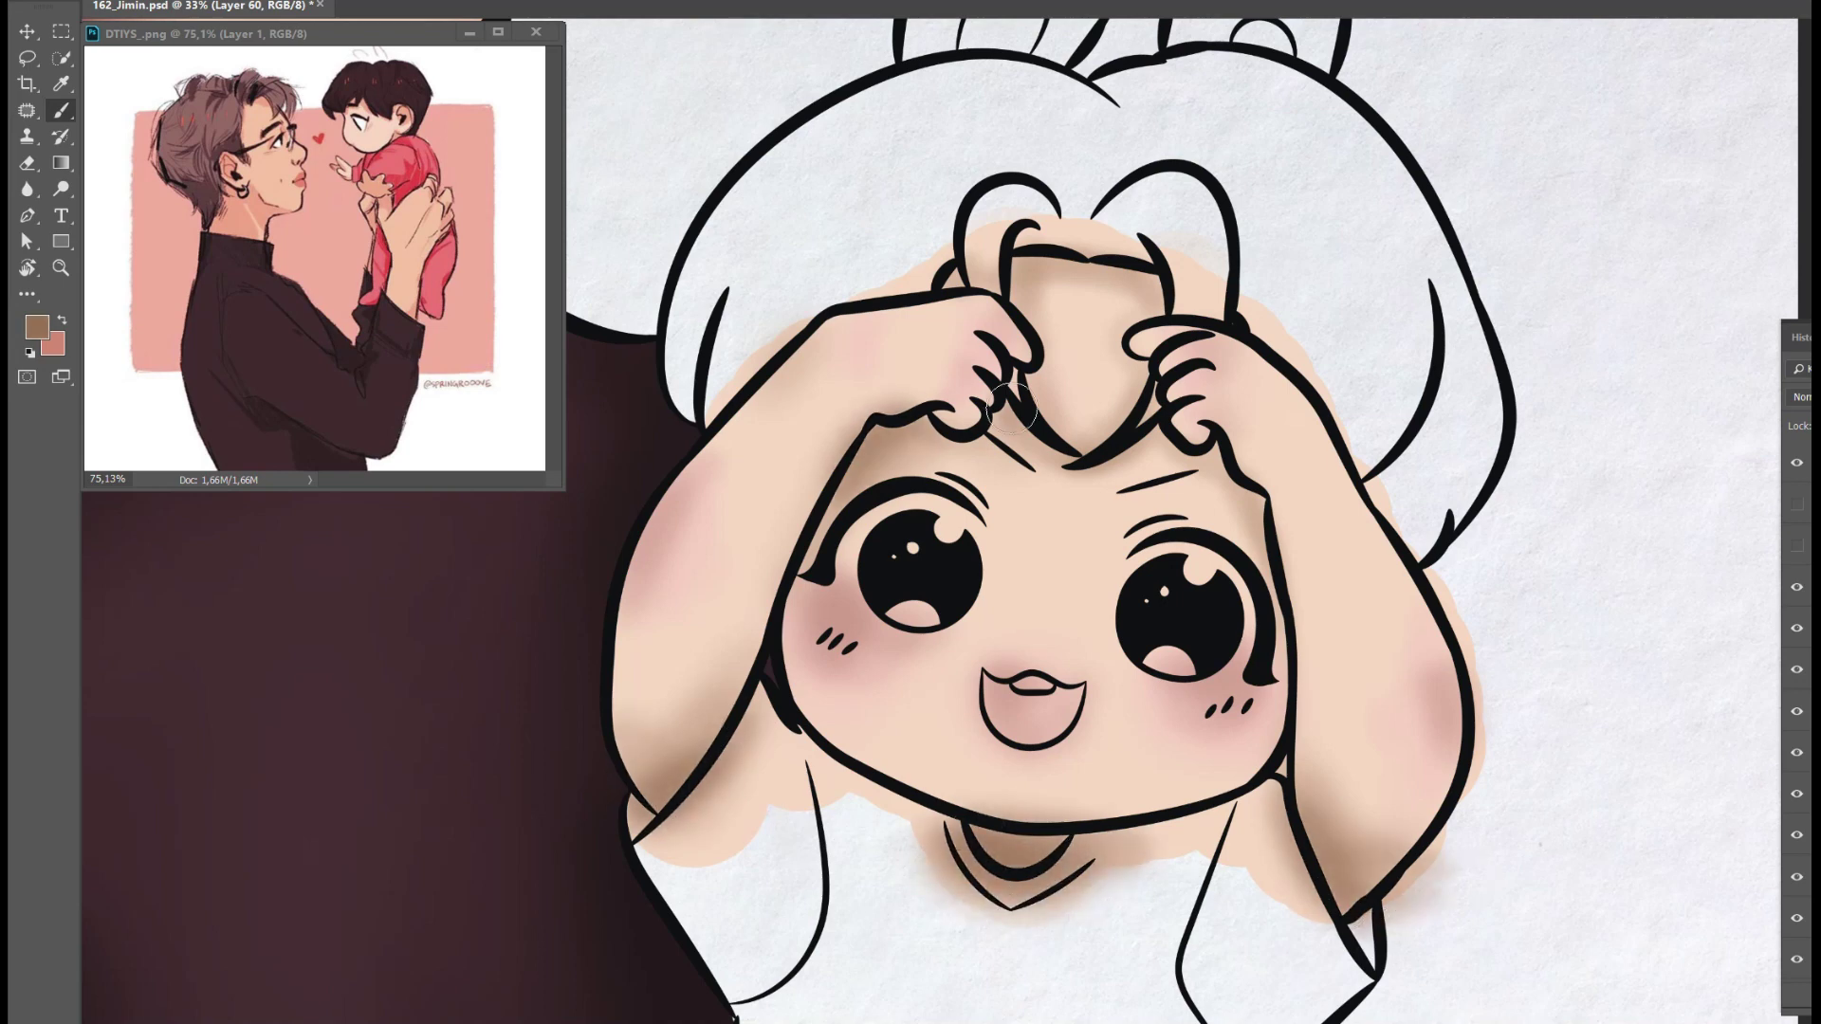
{"action": "left_click_drag", "start_coordinate": [1200, 441], "coordinate": [1270, 569]}
{"action": "left_click_drag", "start_coordinate": [1176, 303], "coordinate": [1024, 279]}
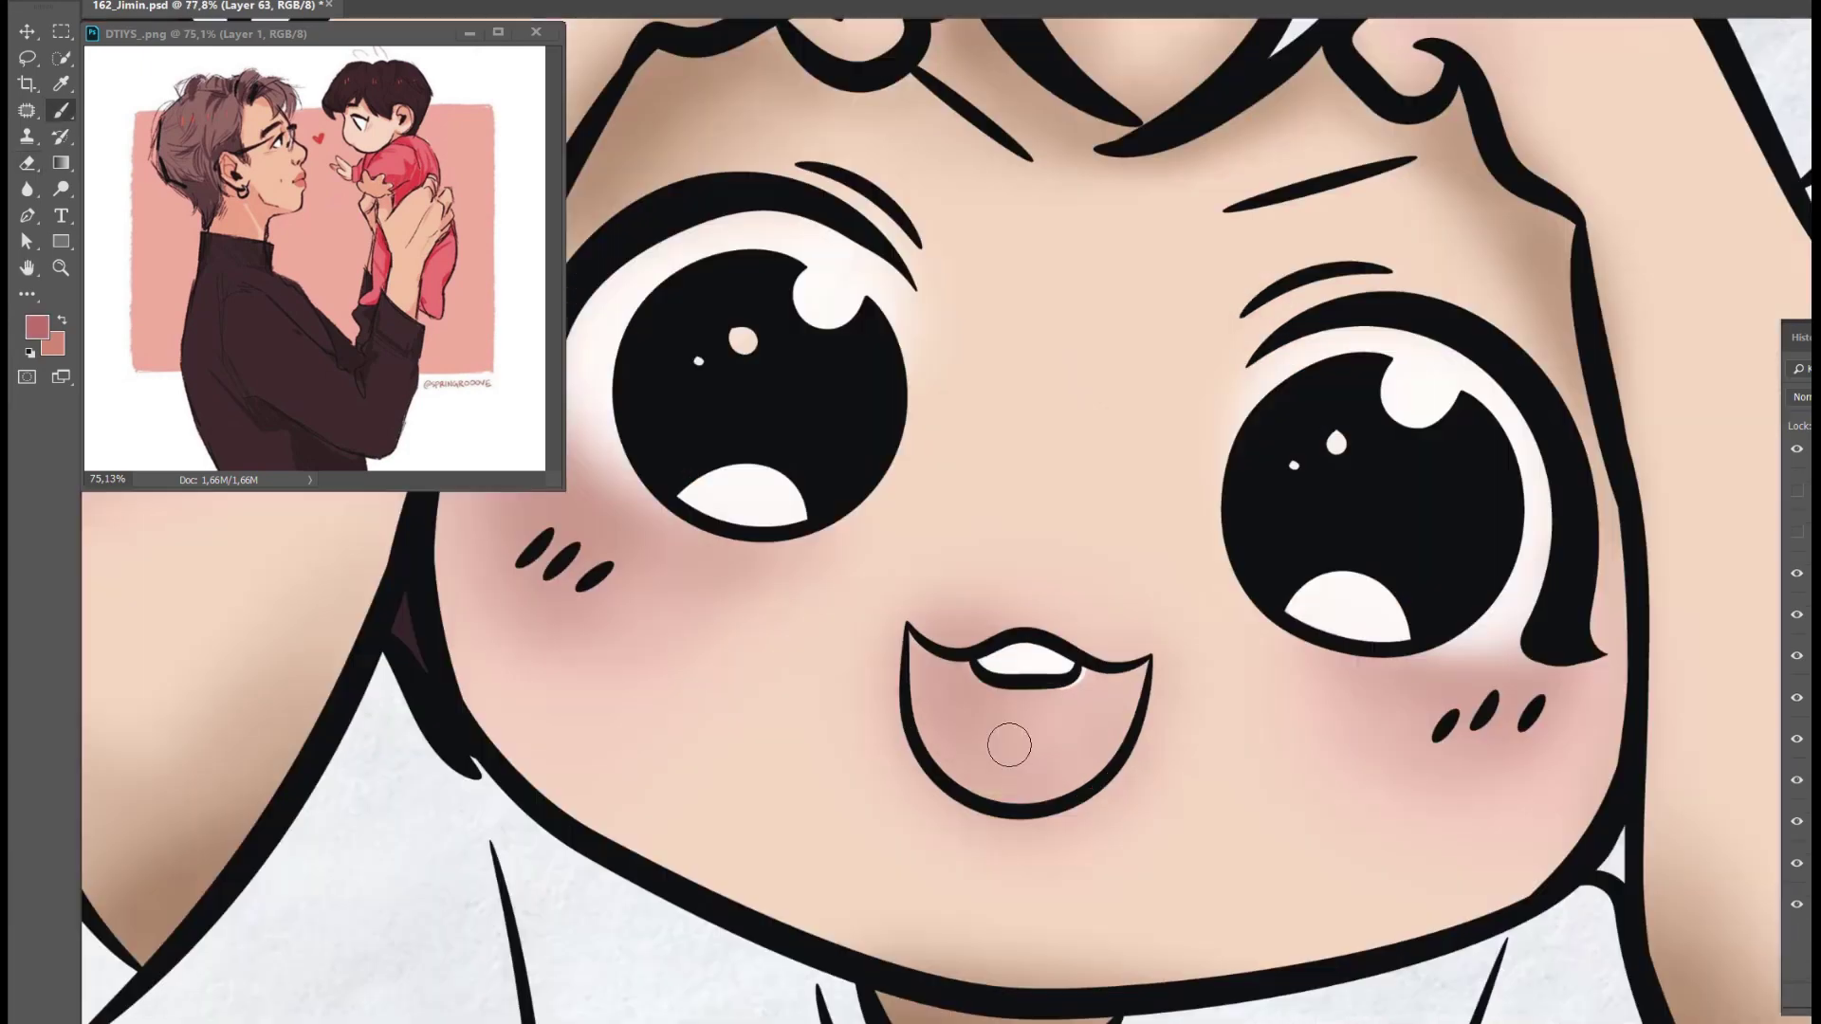
- Paint the mouth interior pink and shade it darker red
{"action": "left_click_drag", "start_coordinate": [1008, 743], "coordinate": [910, 635]}
{"action": "mouse_move", "coordinate": [968, 721]}
{"action": "left_mouse_down"}
{"action": "mouse_move", "coordinate": [1105, 709]}
{"action": "mouse_move", "coordinate": [1090, 825]}
{"action": "left_mouse_up"}
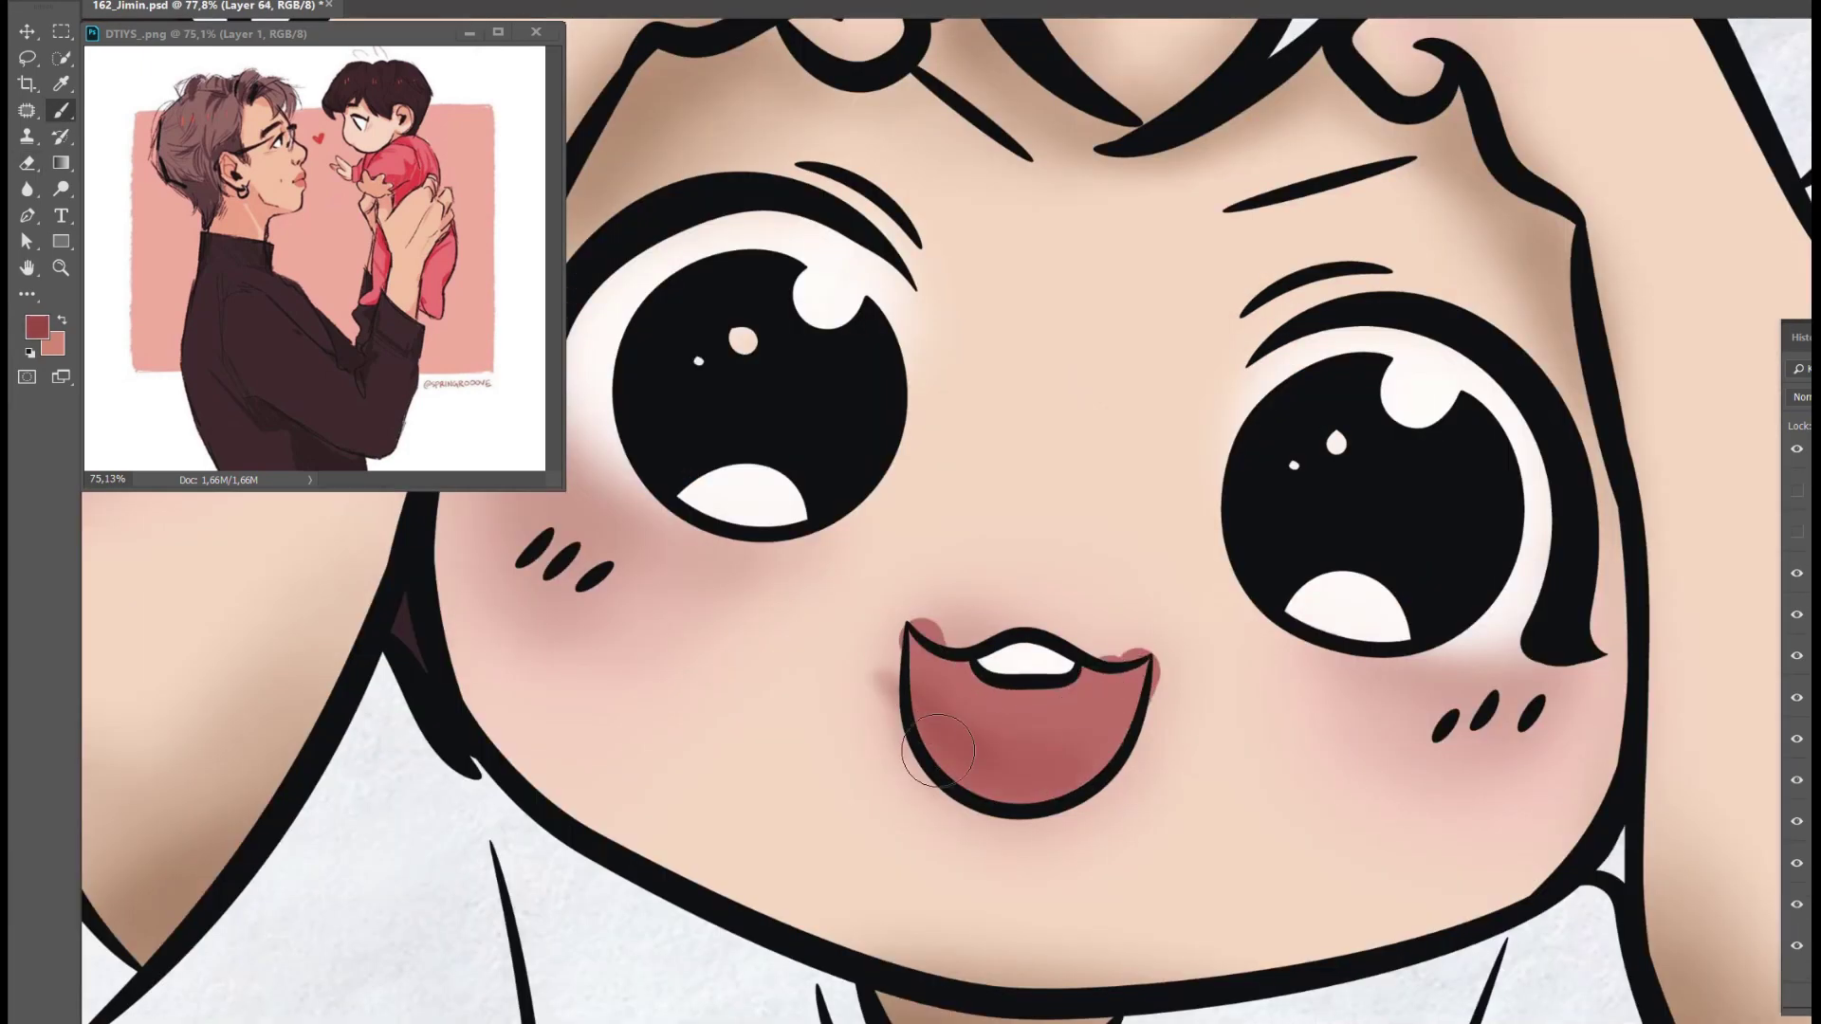
{"action": "left_click_drag", "start_coordinate": [911, 702], "coordinate": [959, 756]}
{"action": "left_click_drag", "start_coordinate": [956, 829], "coordinate": [1043, 777]}
{"action": "key", "text": "ctrl+z"}
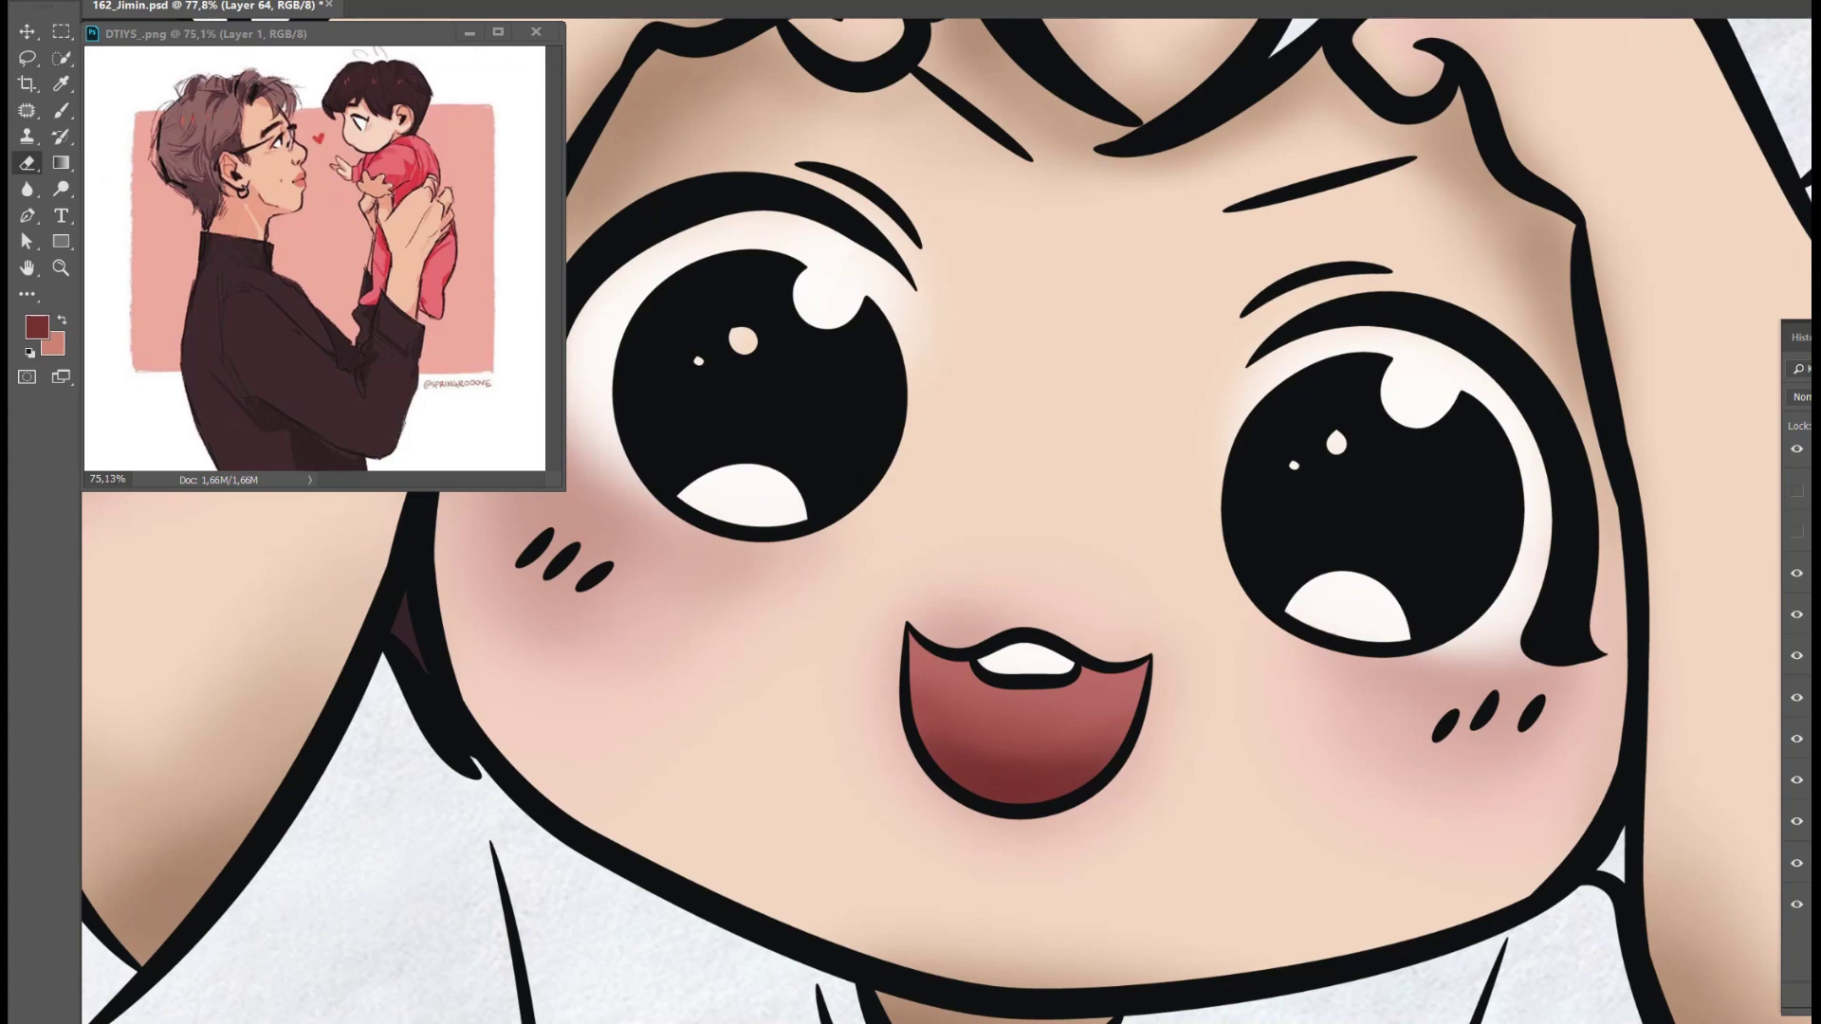
- Blush the child's left cheek and begin filling the hair dark brown
{"action": "scroll", "coordinate": [992, 468], "scroll_direction": "down", "scroll_amount": 3}
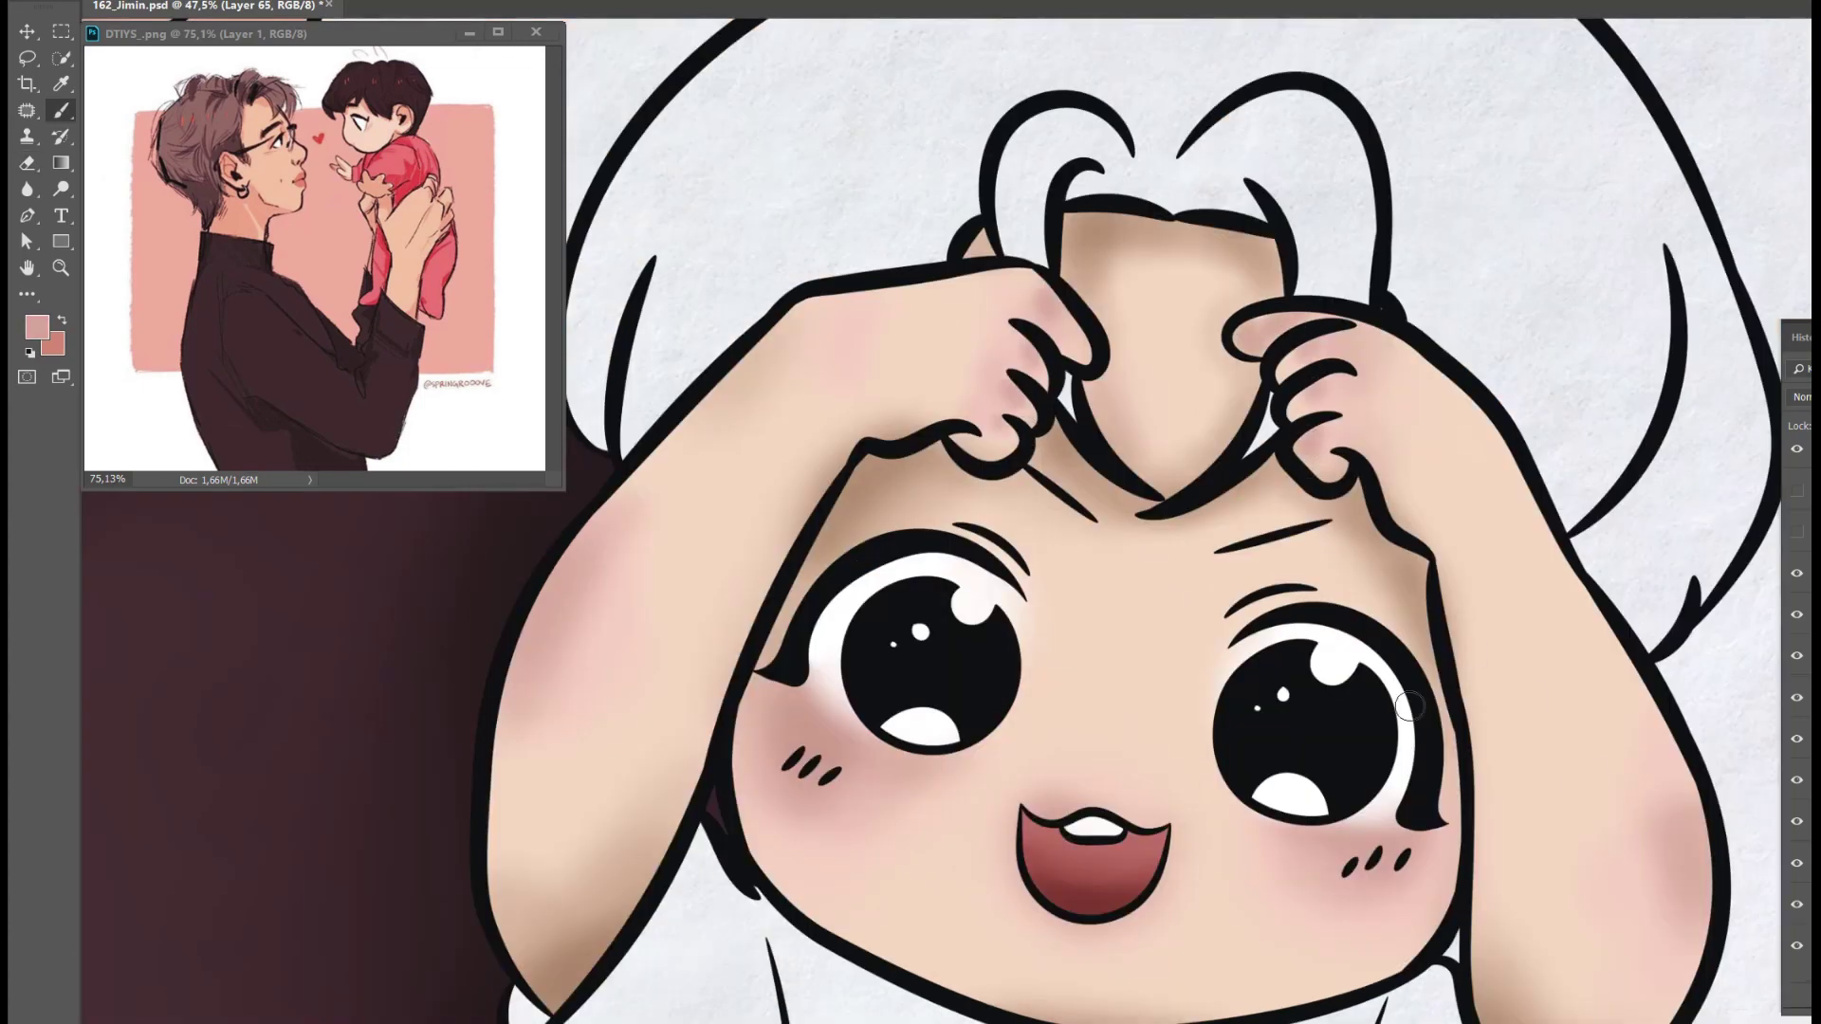
{"action": "left_click_drag", "start_coordinate": [553, 672], "coordinate": [548, 601]}
{"action": "scroll", "coordinate": [548, 601], "scroll_direction": "down", "scroll_amount": 5}
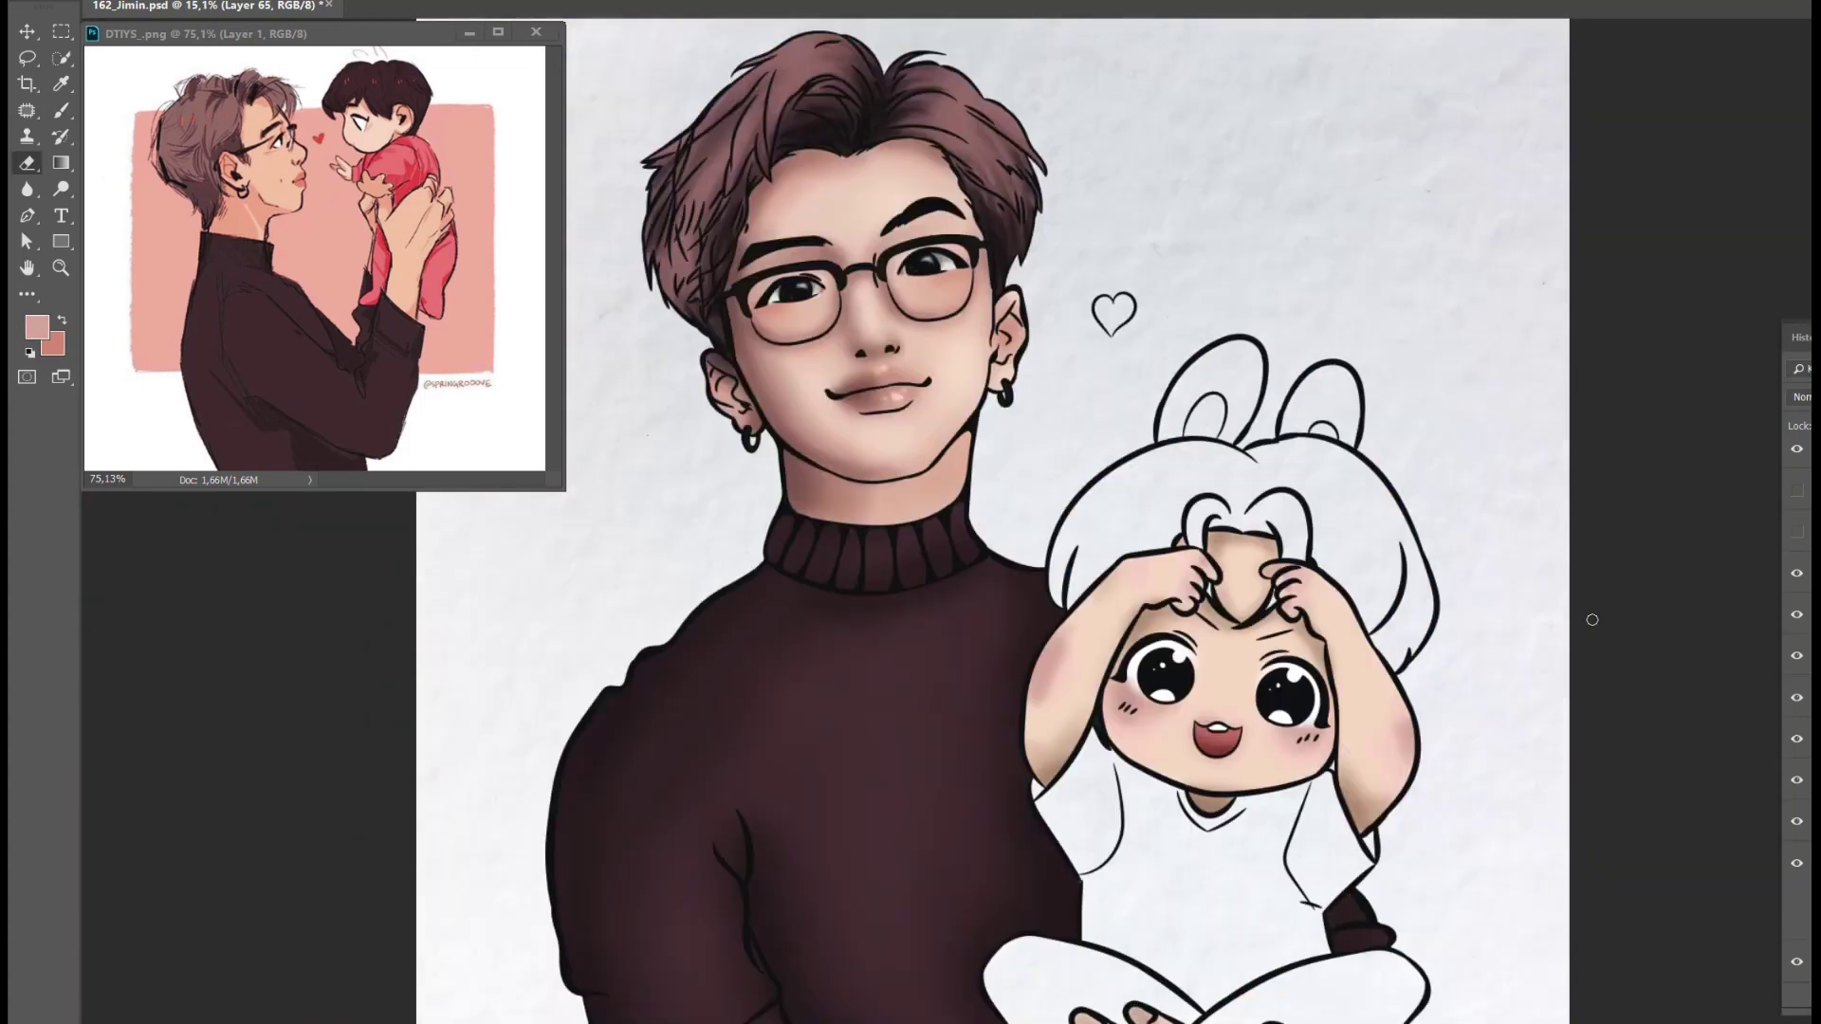
{"action": "scroll", "coordinate": [749, 645], "scroll_direction": "up", "scroll_amount": 3}
{"action": "left_click_drag", "start_coordinate": [816, 417], "coordinate": [1005, 399]}
{"action": "mouse_move", "coordinate": [683, 578]}
{"action": "left_mouse_down"}
{"action": "mouse_move", "coordinate": [1000, 362]}
{"action": "mouse_move", "coordinate": [630, 682]}
{"action": "mouse_move", "coordinate": [1028, 394]}
{"action": "mouse_move", "coordinate": [1423, 759]}
{"action": "mouse_move", "coordinate": [1411, 643]}
{"action": "mouse_move", "coordinate": [711, 508]}
{"action": "left_mouse_up"}
- With a larger brush on a new layer, shadow the hair's right edge, bangs and area behind the bunny ears
{"action": "key", "text": "ctrl+shift+alt+n"}
{"action": "key", "text": "bracketright"}
{"action": "key", "text": "bracketright"}
{"action": "key", "text": "ctrl+shift+alt+n"}
{"action": "left_click_drag", "start_coordinate": [1480, 569], "coordinate": [1517, 910]}
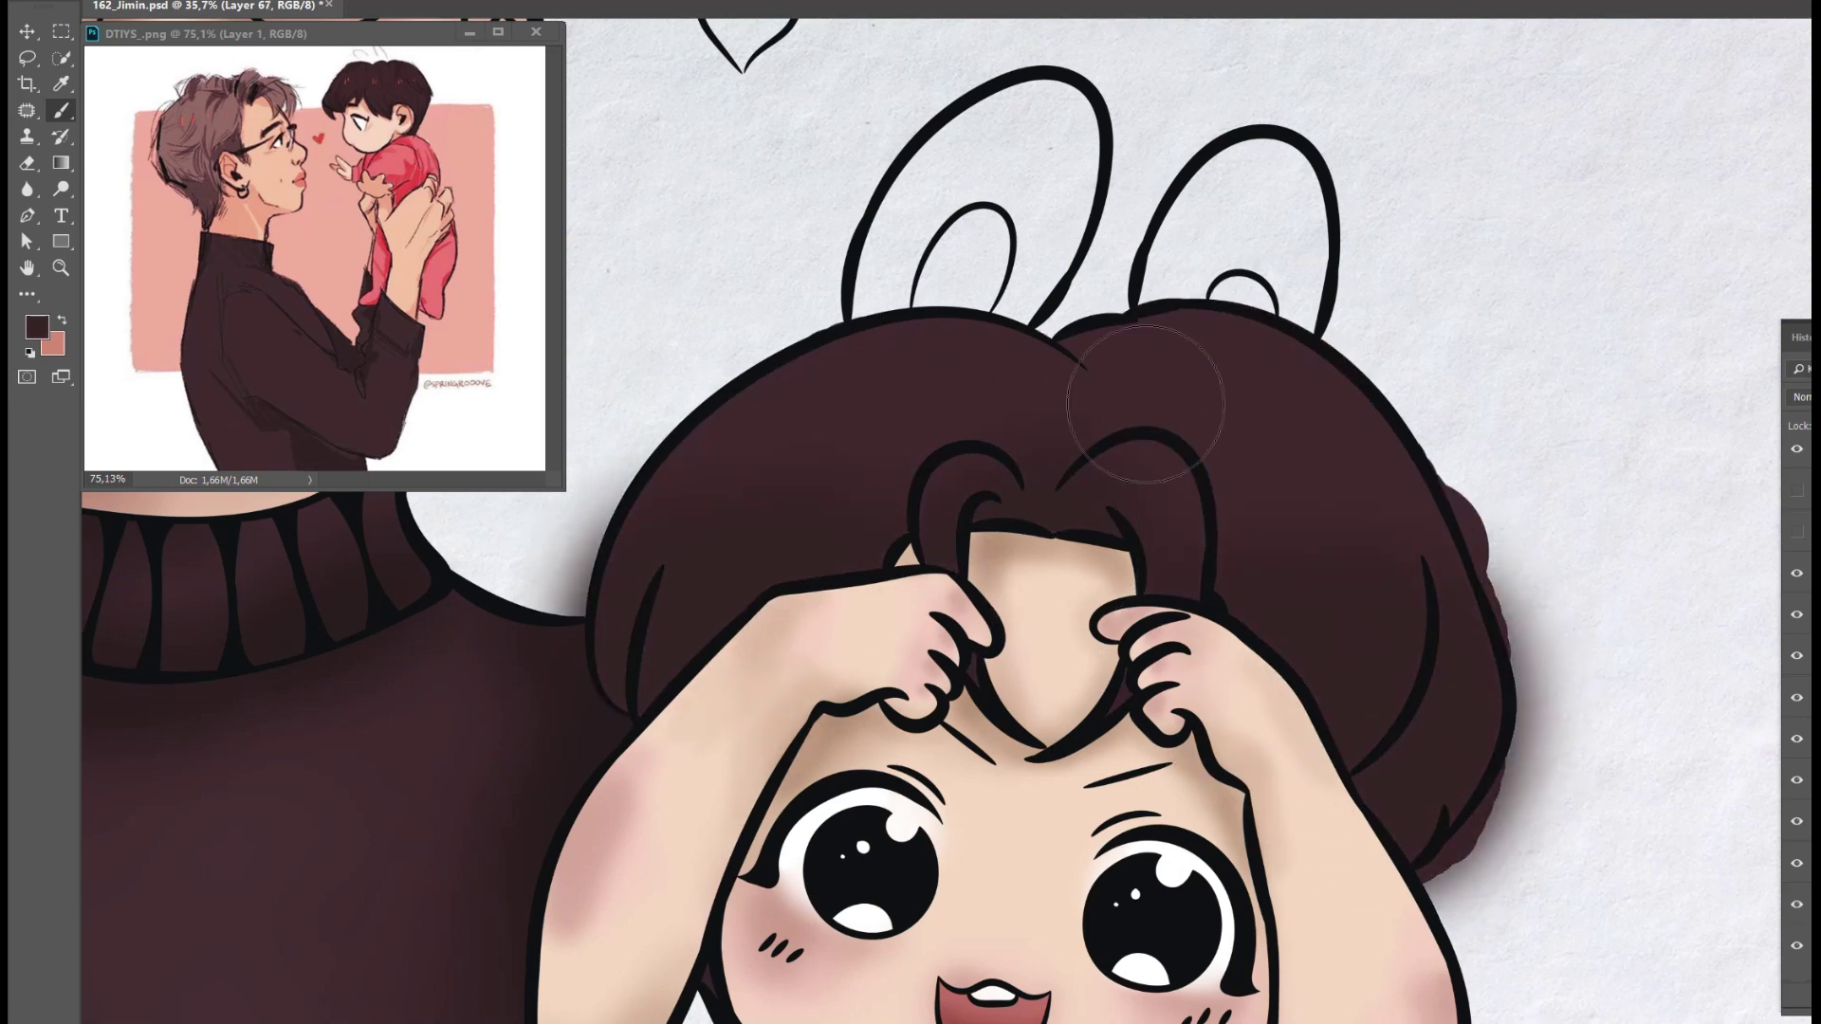
{"action": "left_click_drag", "start_coordinate": [967, 284], "coordinate": [1138, 247]}
{"action": "left_click_drag", "start_coordinate": [1043, 521], "coordinate": [1022, 566]}
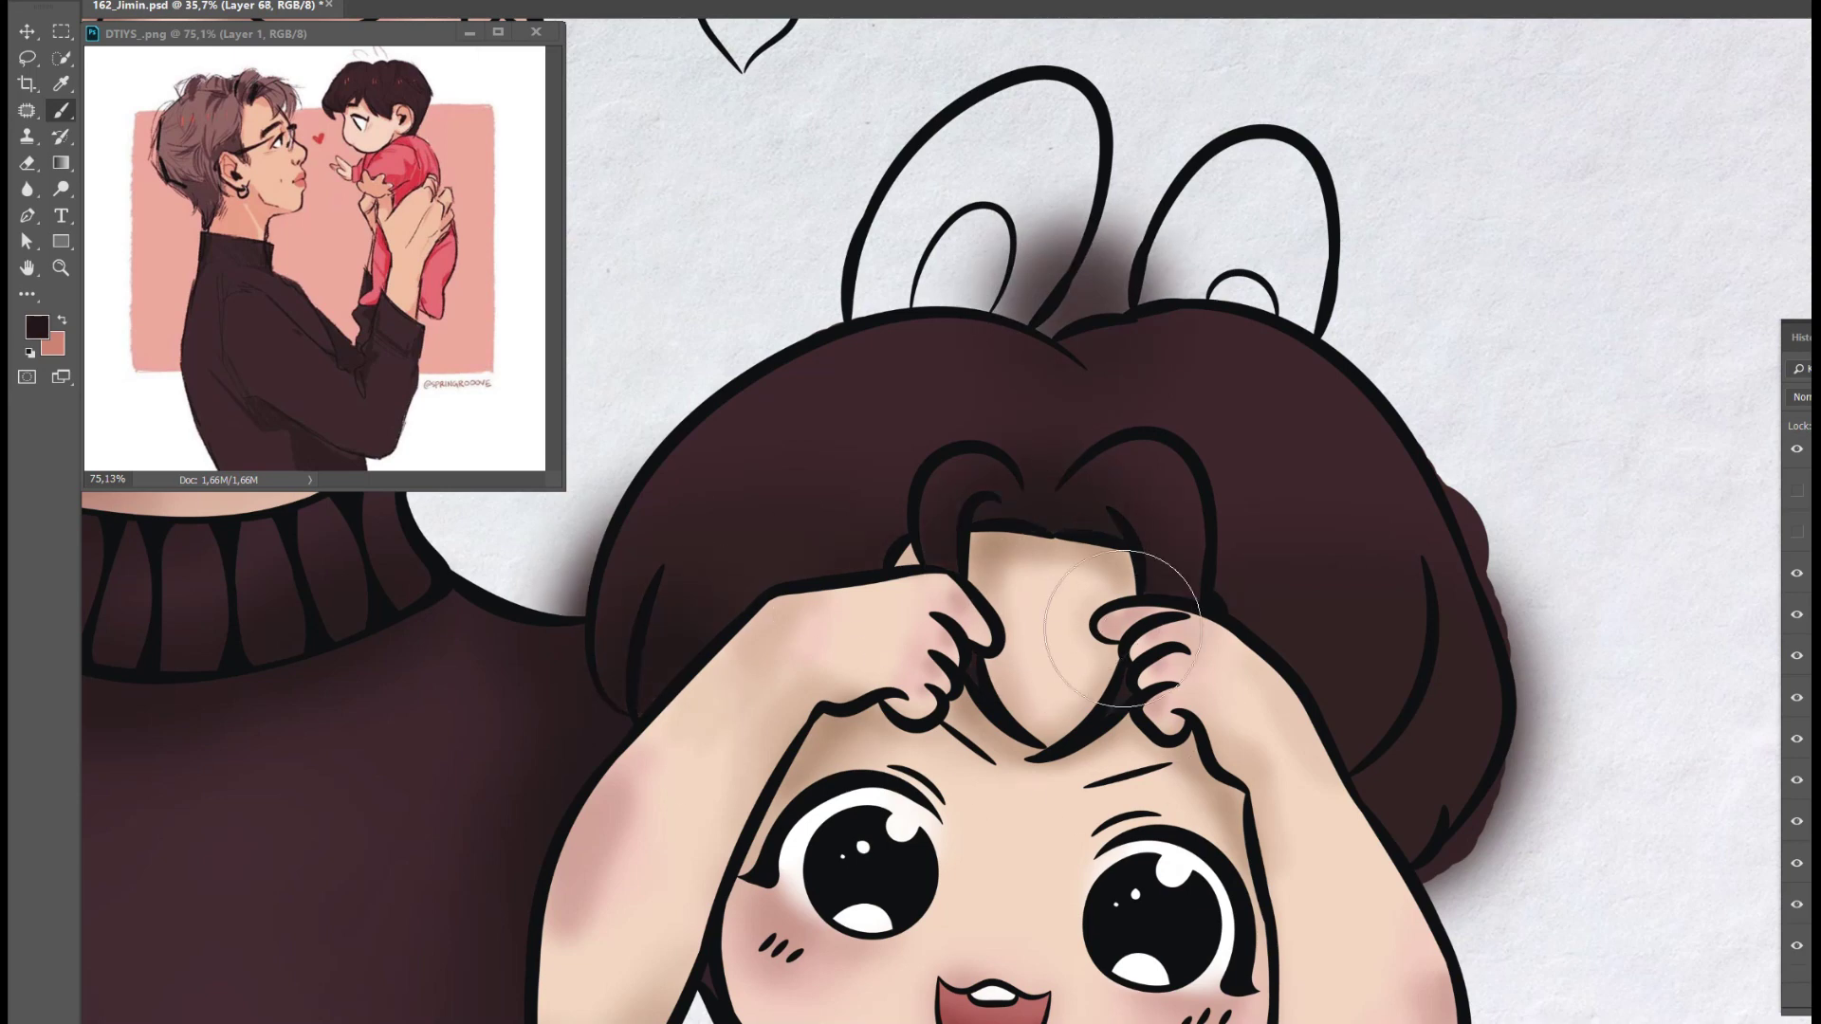
{"action": "left_click_drag", "start_coordinate": [1460, 758], "coordinate": [1508, 938]}
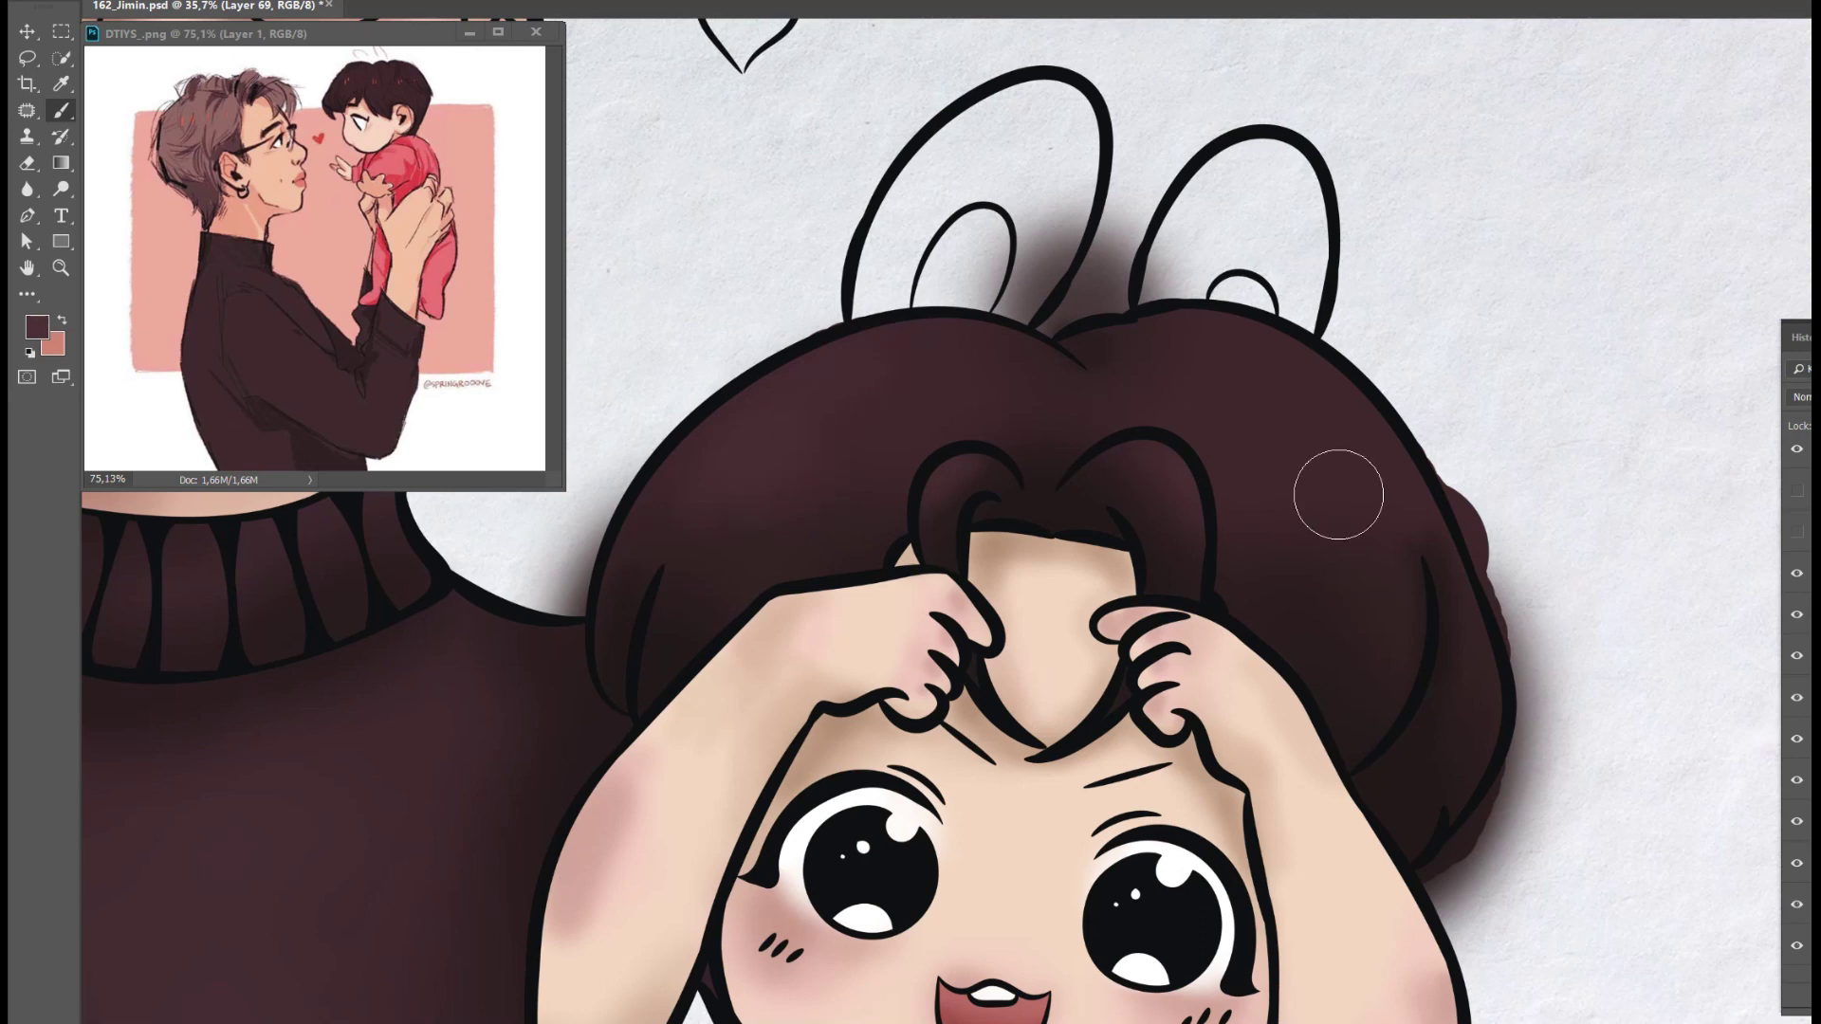
- Erase shadow overspill outside the hair outline and near the man's ear, then soften the arm edge
{"action": "key", "text": "e"}
{"action": "left_click_drag", "start_coordinate": [626, 825], "coordinate": [607, 735]}
{"action": "left_click_drag", "start_coordinate": [555, 645], "coordinate": [597, 474]}
{"action": "left_click_drag", "start_coordinate": [531, 598], "coordinate": [598, 464]}
{"action": "mouse_move", "coordinate": [995, 237]}
{"action": "left_mouse_down"}
{"action": "mouse_move", "coordinate": [962, 275]}
{"action": "mouse_move", "coordinate": [1105, 278]}
{"action": "left_mouse_up"}
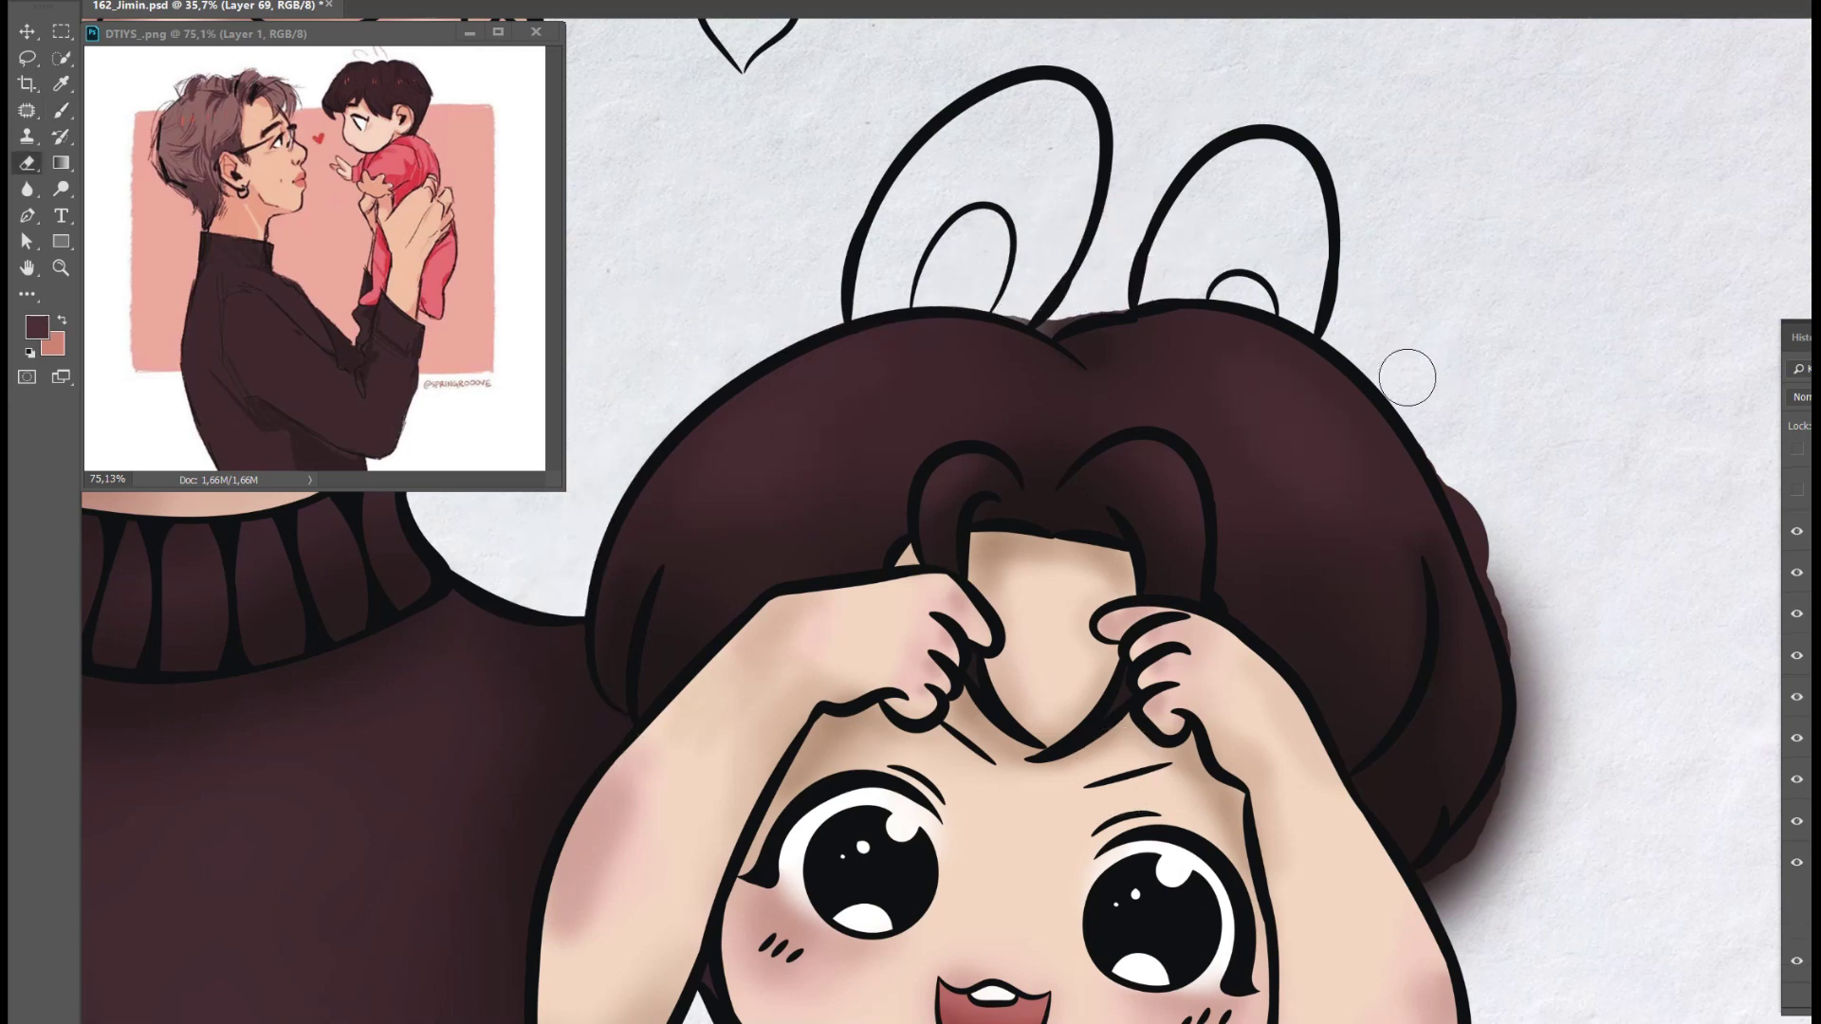
{"action": "mouse_move", "coordinate": [1324, 346]}
{"action": "left_mouse_down"}
{"action": "mouse_move", "coordinate": [1515, 607]}
{"action": "mouse_move", "coordinate": [1451, 853]}
{"action": "left_mouse_up"}
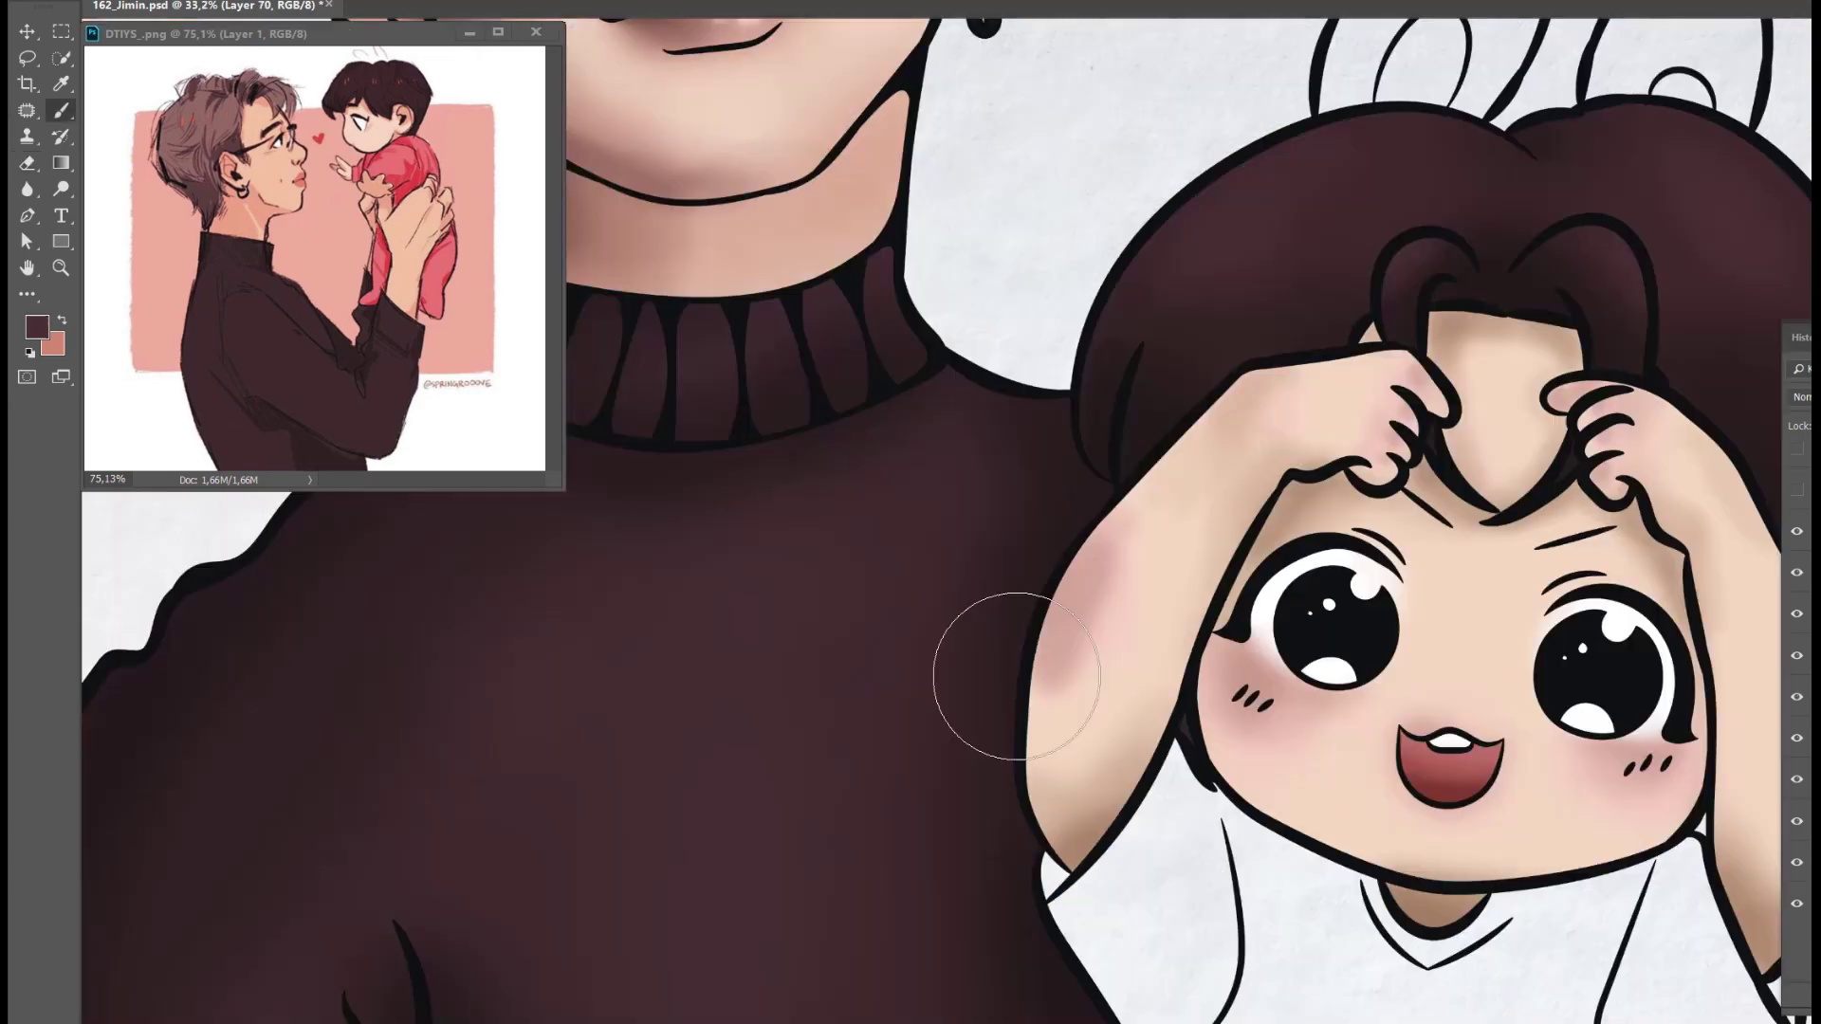
{"action": "mouse_move", "coordinate": [996, 671]}
{"action": "left_mouse_down"}
{"action": "mouse_move", "coordinate": [1016, 405]}
{"action": "mouse_move", "coordinate": [1122, 433]}
{"action": "left_mouse_up"}
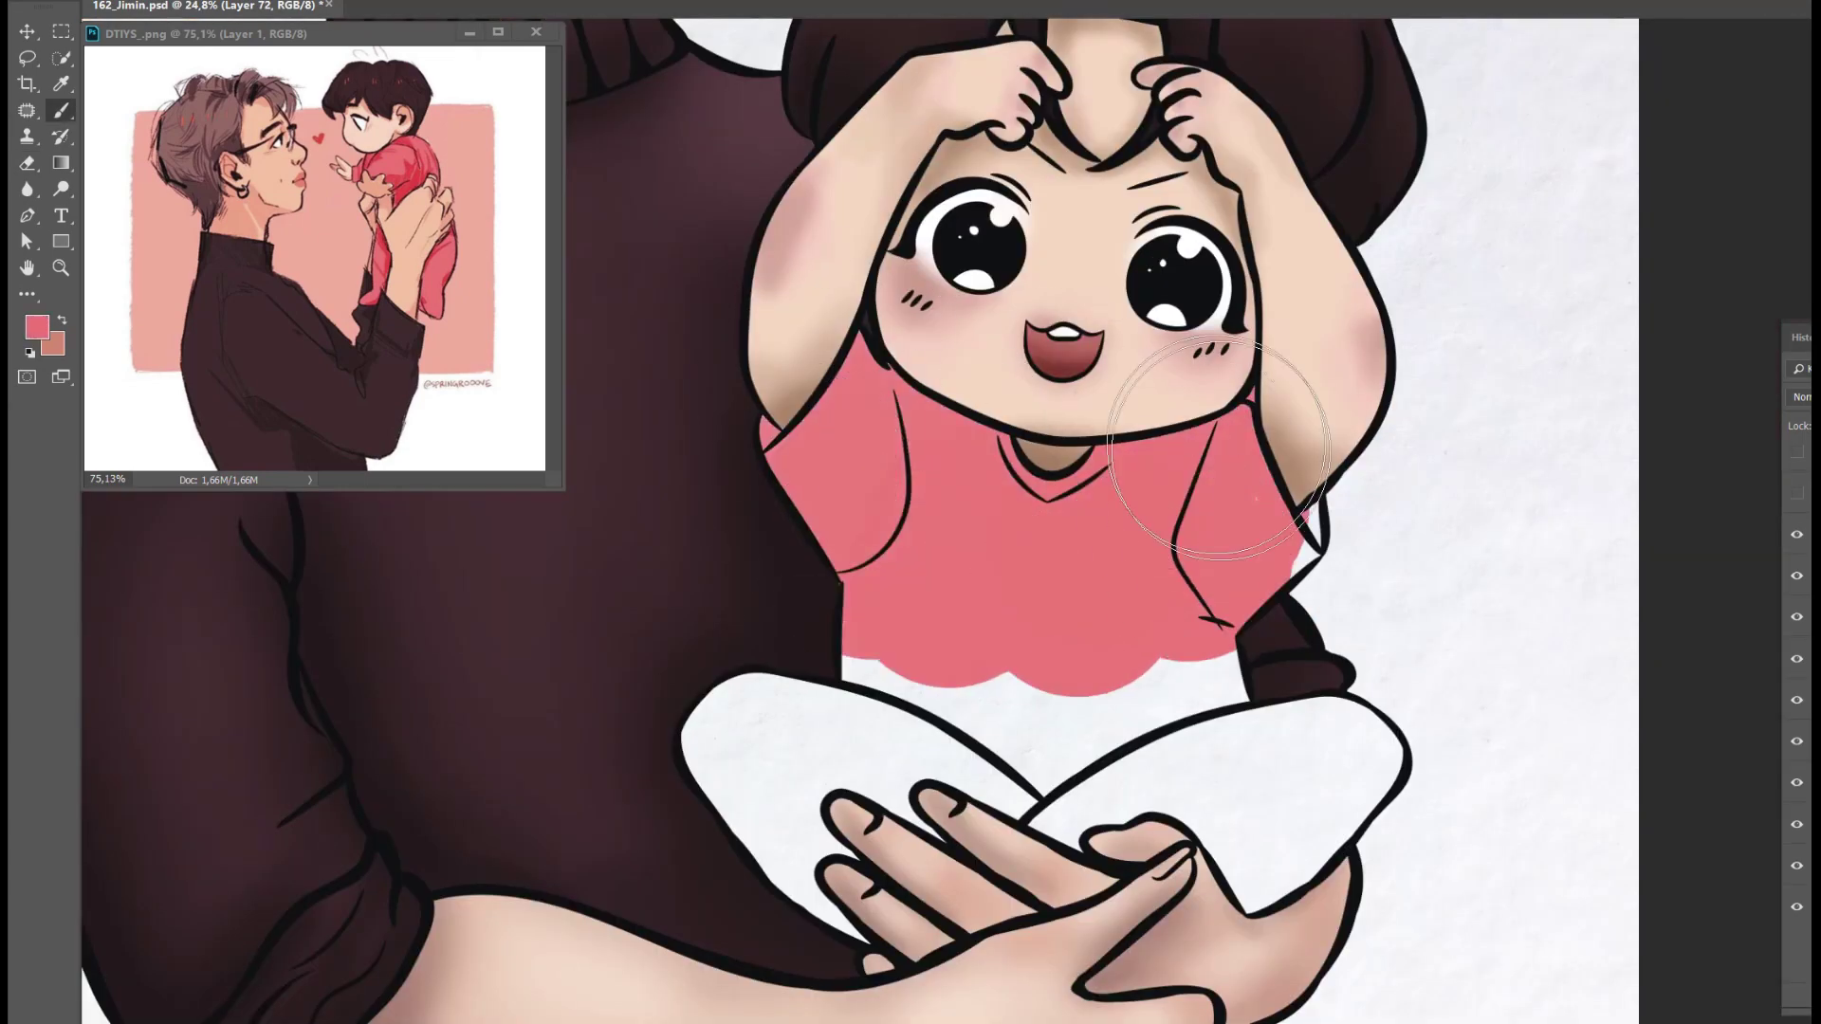
- Fill the child's shirt and legs pink and shade under the arms, legs and belly darker red
{"action": "left_click_drag", "start_coordinate": [1347, 777], "coordinate": [1158, 691]}
{"action": "left_click_drag", "start_coordinate": [759, 740], "coordinate": [936, 874]}
{"action": "mouse_move", "coordinate": [1233, 616]}
{"action": "left_mouse_down"}
{"action": "mouse_move", "coordinate": [1228, 792]}
{"action": "mouse_move", "coordinate": [1384, 759]}
{"action": "left_mouse_up"}
{"action": "mouse_move", "coordinate": [911, 398]}
{"action": "left_mouse_down"}
{"action": "mouse_move", "coordinate": [1185, 418]}
{"action": "mouse_move", "coordinate": [793, 589]}
{"action": "mouse_move", "coordinate": [766, 419]}
{"action": "left_mouse_up"}
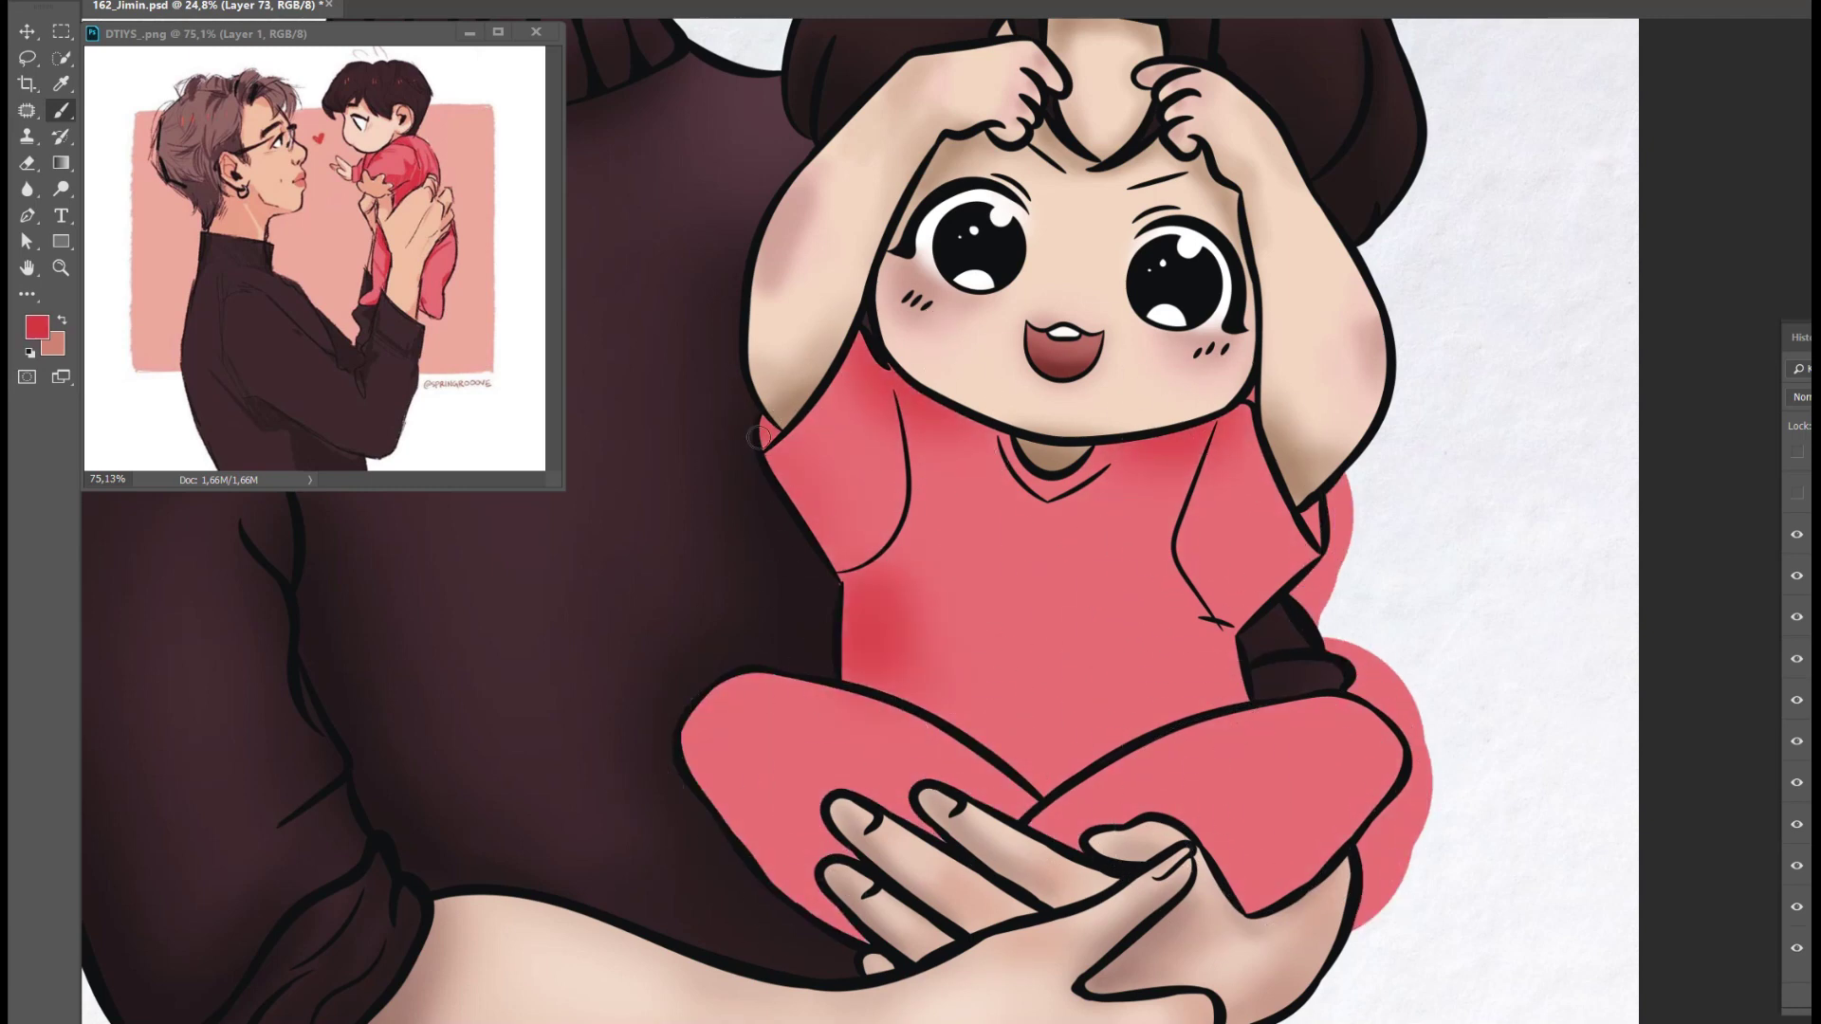
{"action": "left_click_drag", "start_coordinate": [1033, 763], "coordinate": [958, 806]}
{"action": "mouse_move", "coordinate": [939, 739]}
{"action": "left_mouse_down"}
{"action": "mouse_move", "coordinate": [720, 834]}
{"action": "mouse_move", "coordinate": [1119, 816]}
{"action": "mouse_move", "coordinate": [1365, 834]}
{"action": "left_mouse_up"}
{"action": "mouse_move", "coordinate": [921, 645]}
{"action": "left_mouse_down"}
{"action": "mouse_move", "coordinate": [986, 712]}
{"action": "mouse_move", "coordinate": [1137, 683]}
{"action": "left_mouse_up"}
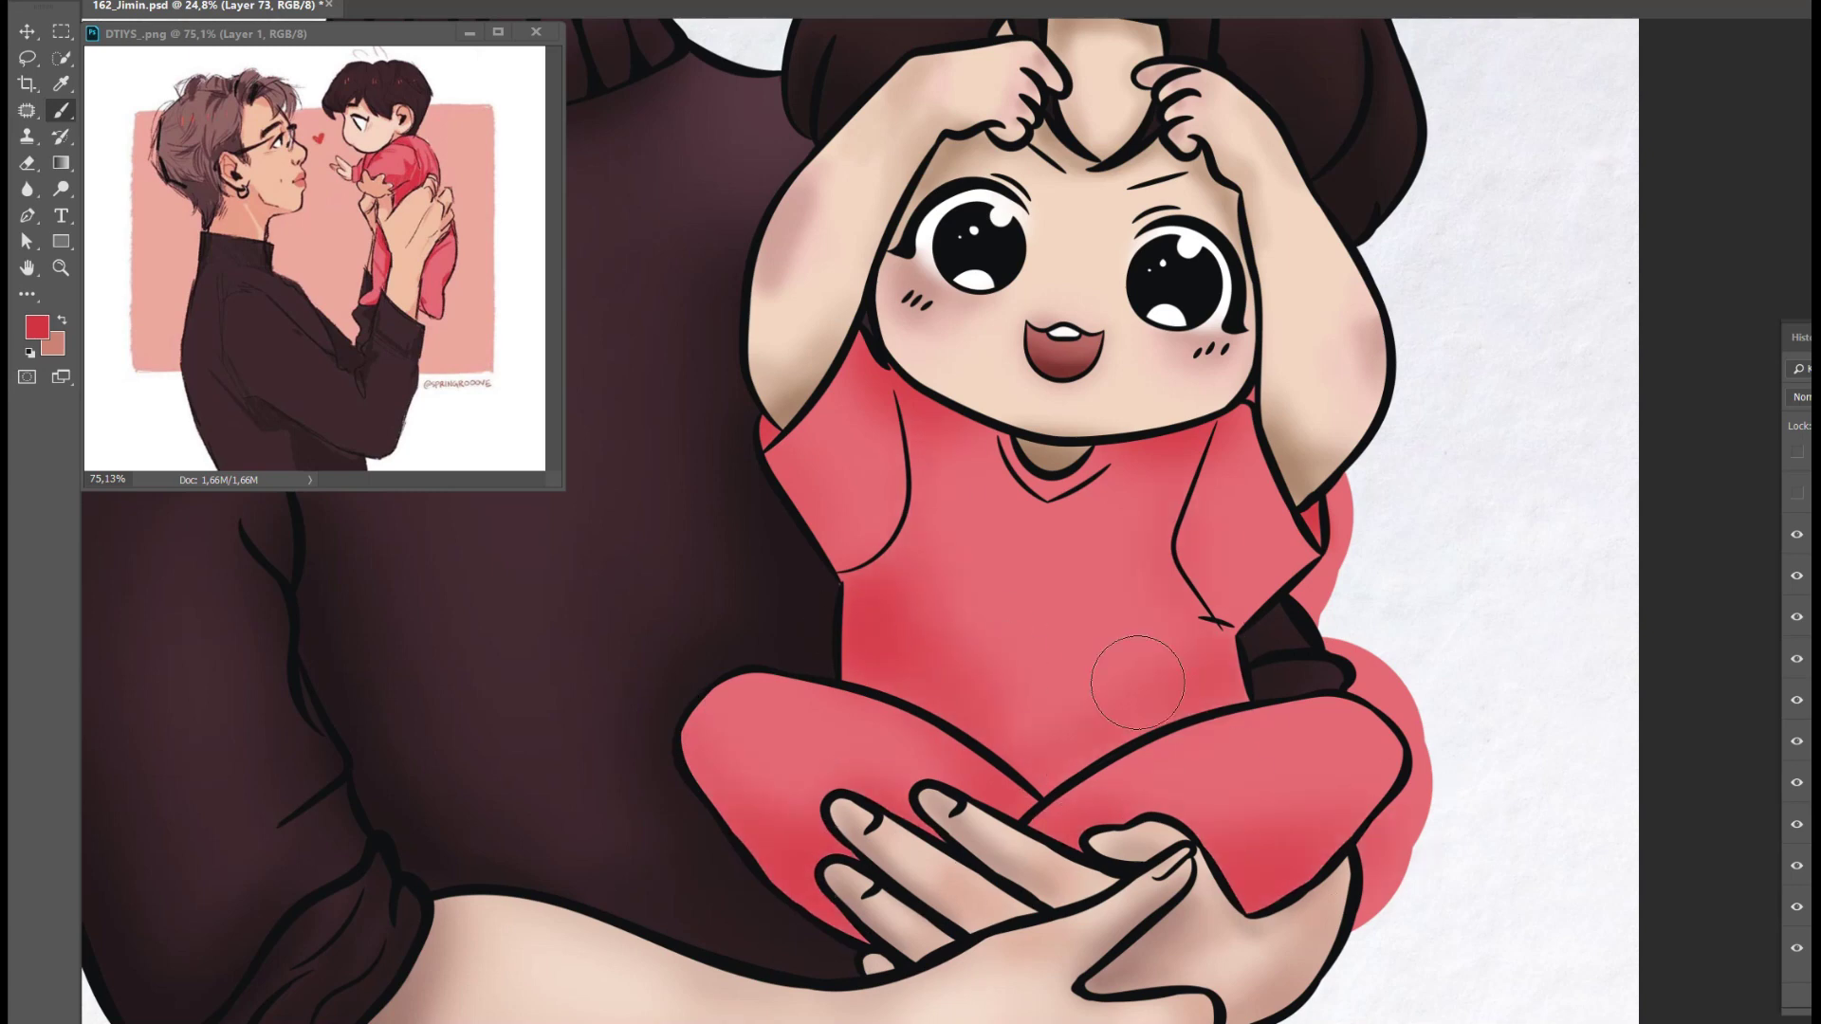
- On a new layer, deepen the red shading on the shirt's left side, armpit and lower belly
{"action": "key", "text": "ctrl+shift+alt+n"}
{"action": "left_click_drag", "start_coordinate": [865, 673], "coordinate": [848, 503]}
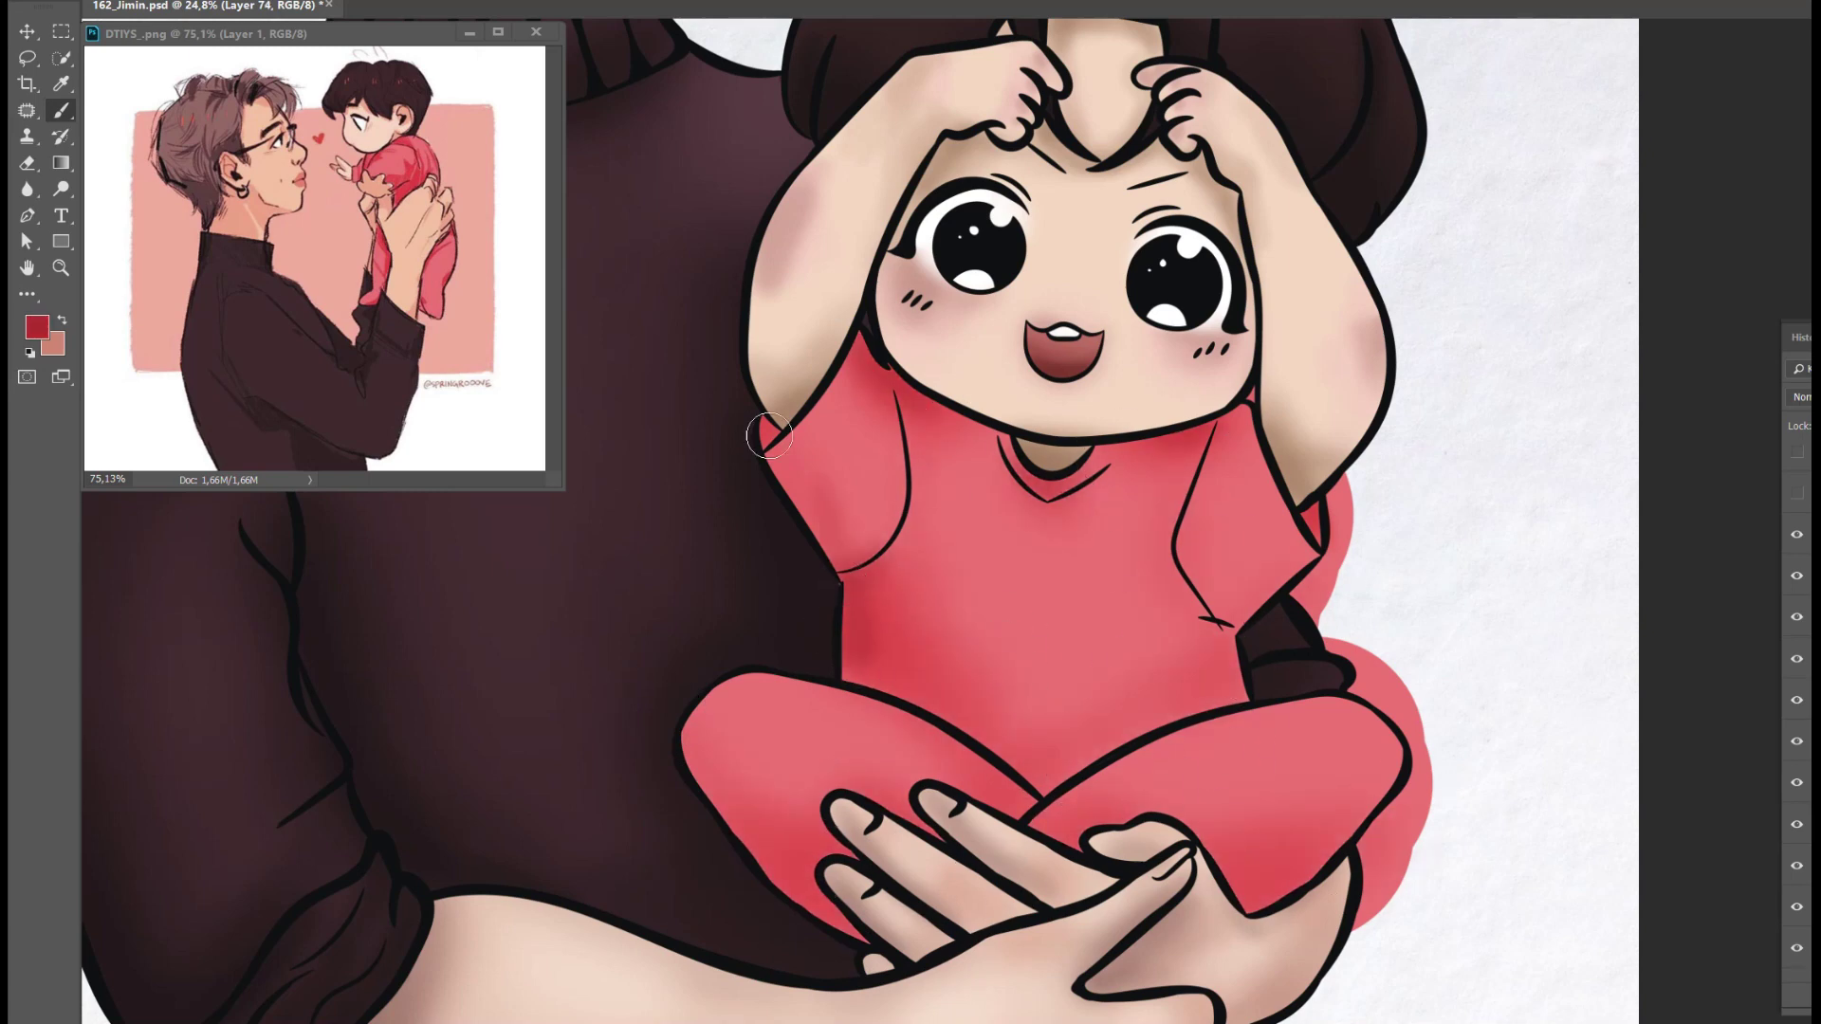
{"action": "left_click_drag", "start_coordinate": [773, 431], "coordinate": [834, 555]}
{"action": "left_click_drag", "start_coordinate": [835, 617], "coordinate": [967, 721]}
{"action": "left_click_drag", "start_coordinate": [1223, 678], "coordinate": [990, 686]}
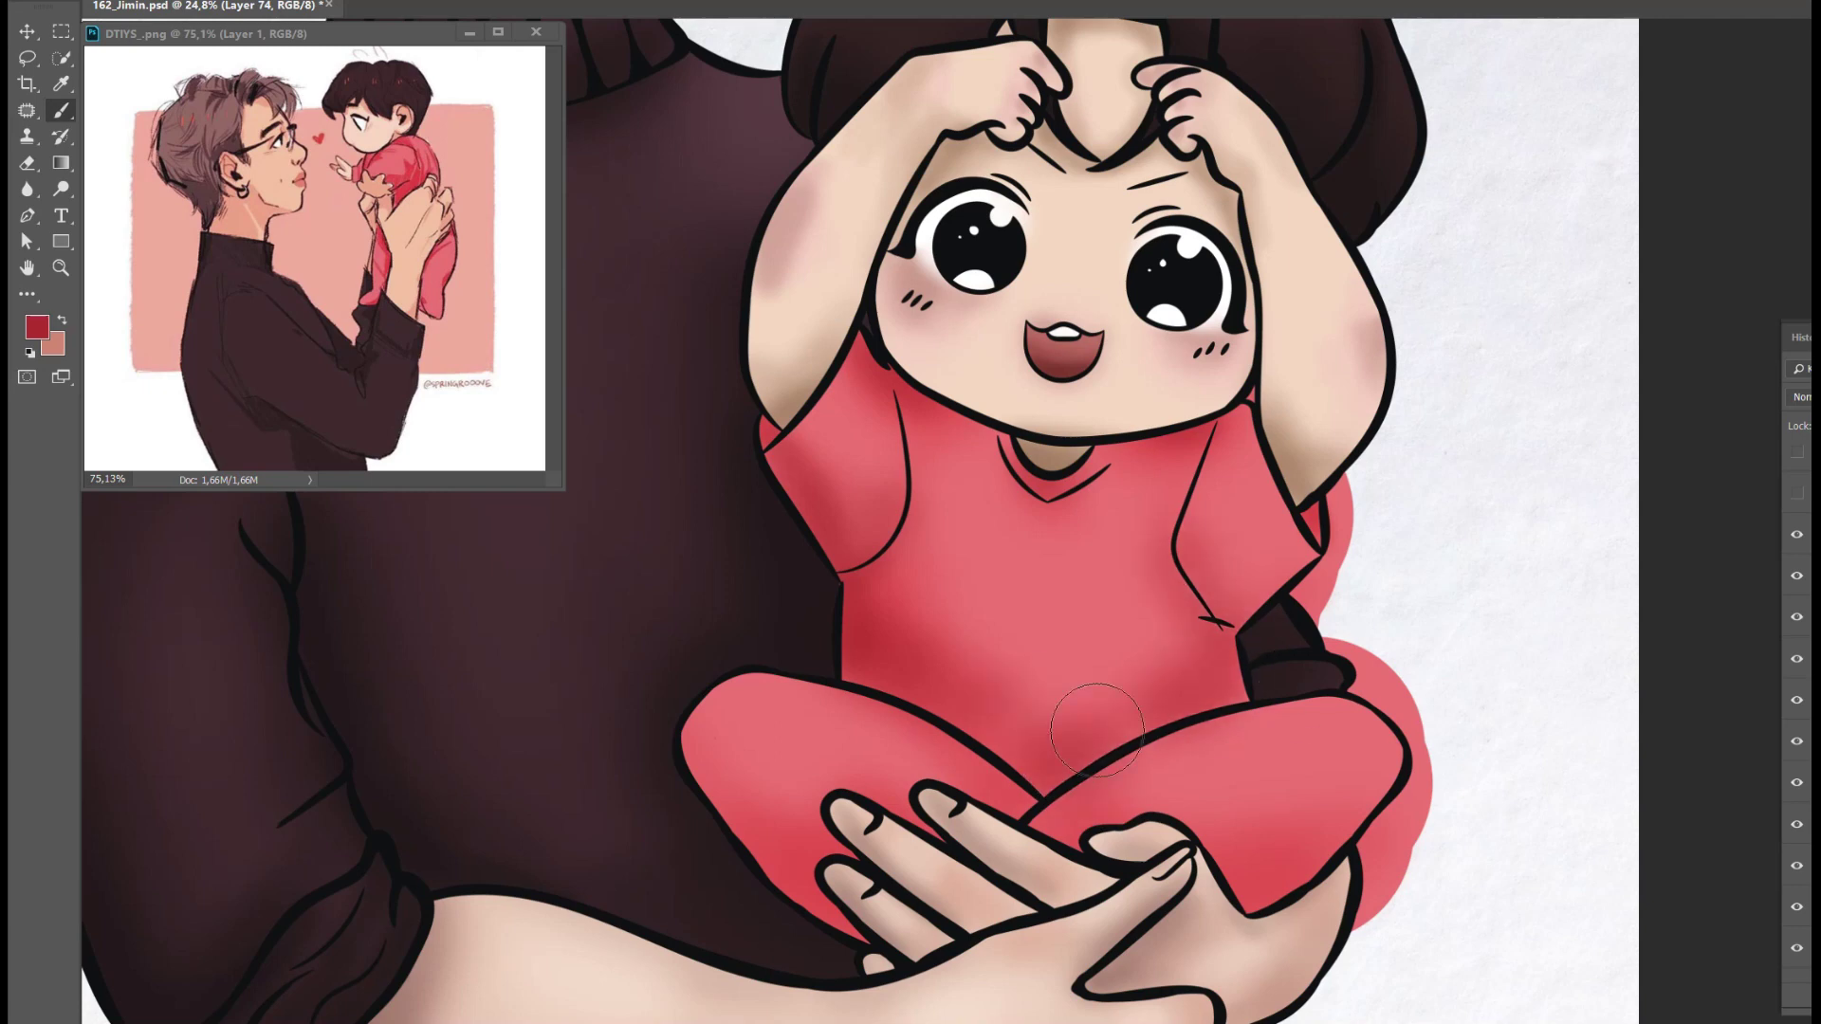
- Add light pink highlights to the shirt centre, right sleeve and both legs on a new layer
{"action": "key", "text": "ctrl+shift+alt+n"}
{"action": "left_click_drag", "start_coordinate": [1170, 586], "coordinate": [1081, 559]}
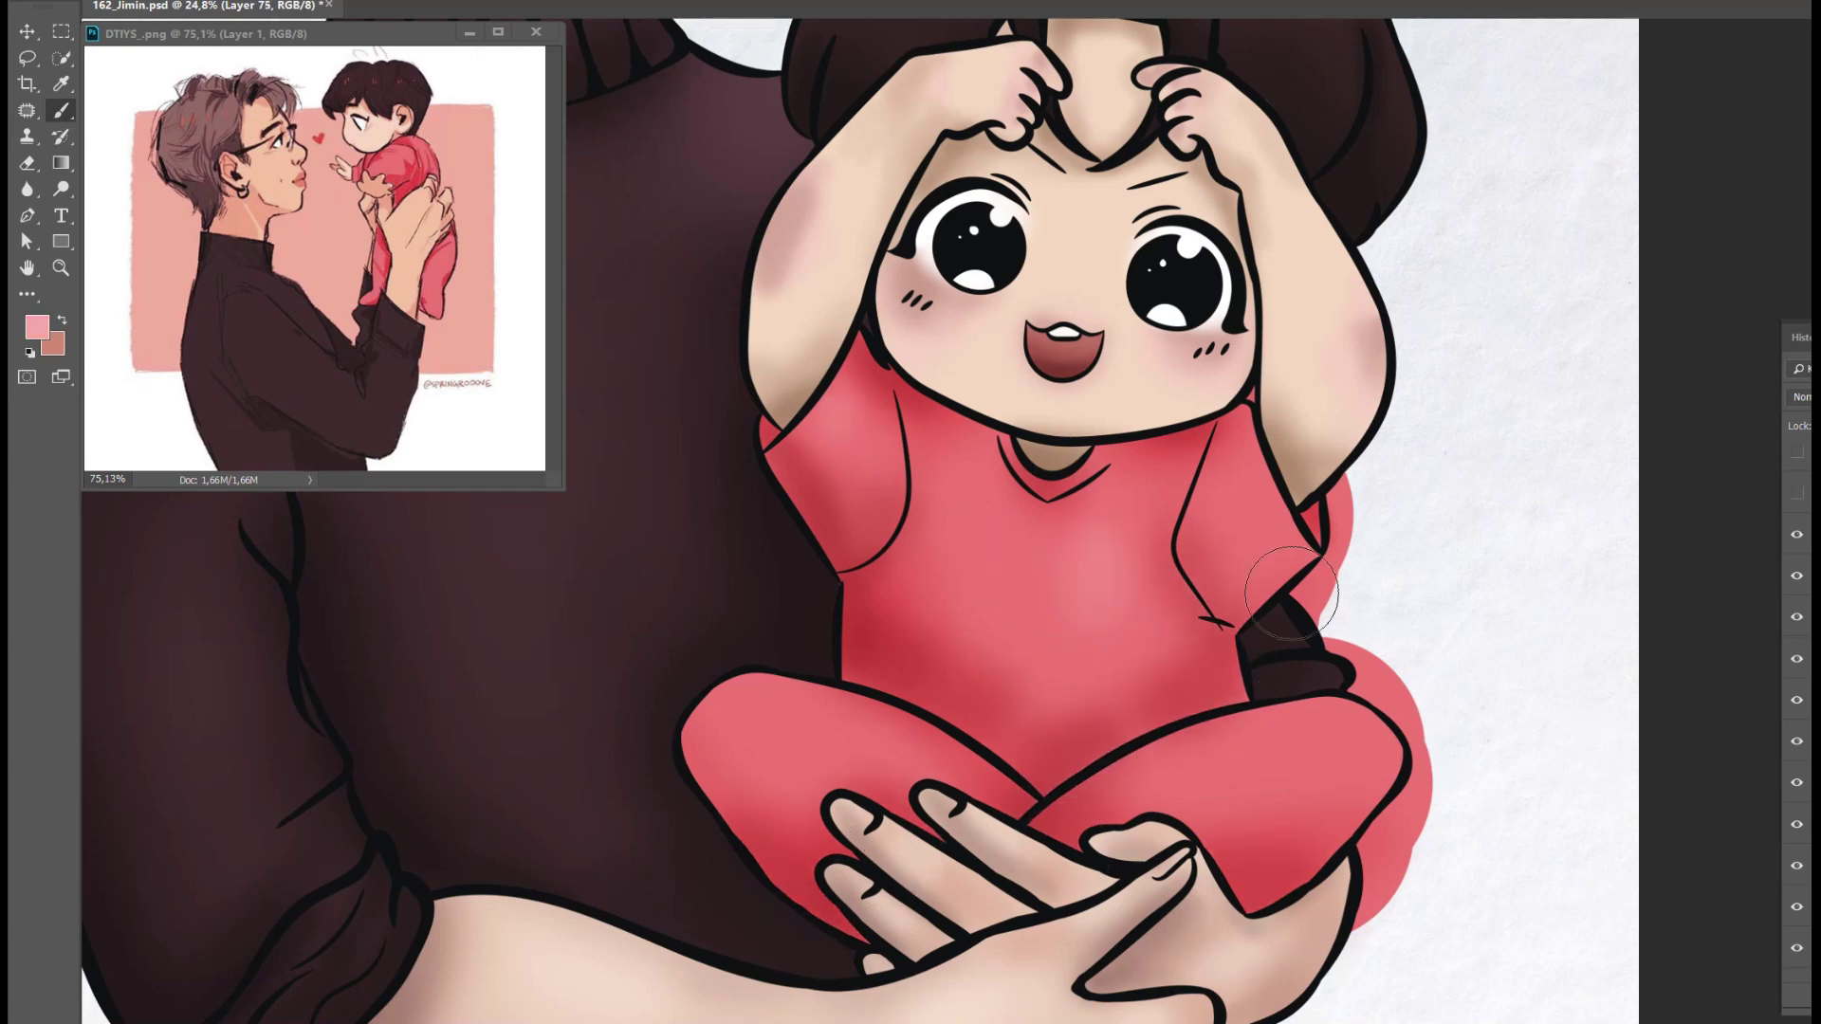
{"action": "left_click_drag", "start_coordinate": [1270, 455], "coordinate": [1290, 607]}
{"action": "left_click_drag", "start_coordinate": [1384, 721], "coordinate": [1195, 758]}
{"action": "left_click_drag", "start_coordinate": [739, 701], "coordinate": [984, 754]}
- On a new layer, shade the legs dark red between and below, then soften it
{"action": "key", "text": "ctrl+shift+alt+n"}
{"action": "mouse_move", "coordinate": [911, 692]}
{"action": "left_mouse_down"}
{"action": "mouse_move", "coordinate": [1110, 825]}
{"action": "mouse_move", "coordinate": [1223, 721]}
{"action": "left_mouse_up"}
{"action": "left_click_drag", "start_coordinate": [853, 673], "coordinate": [917, 780]}
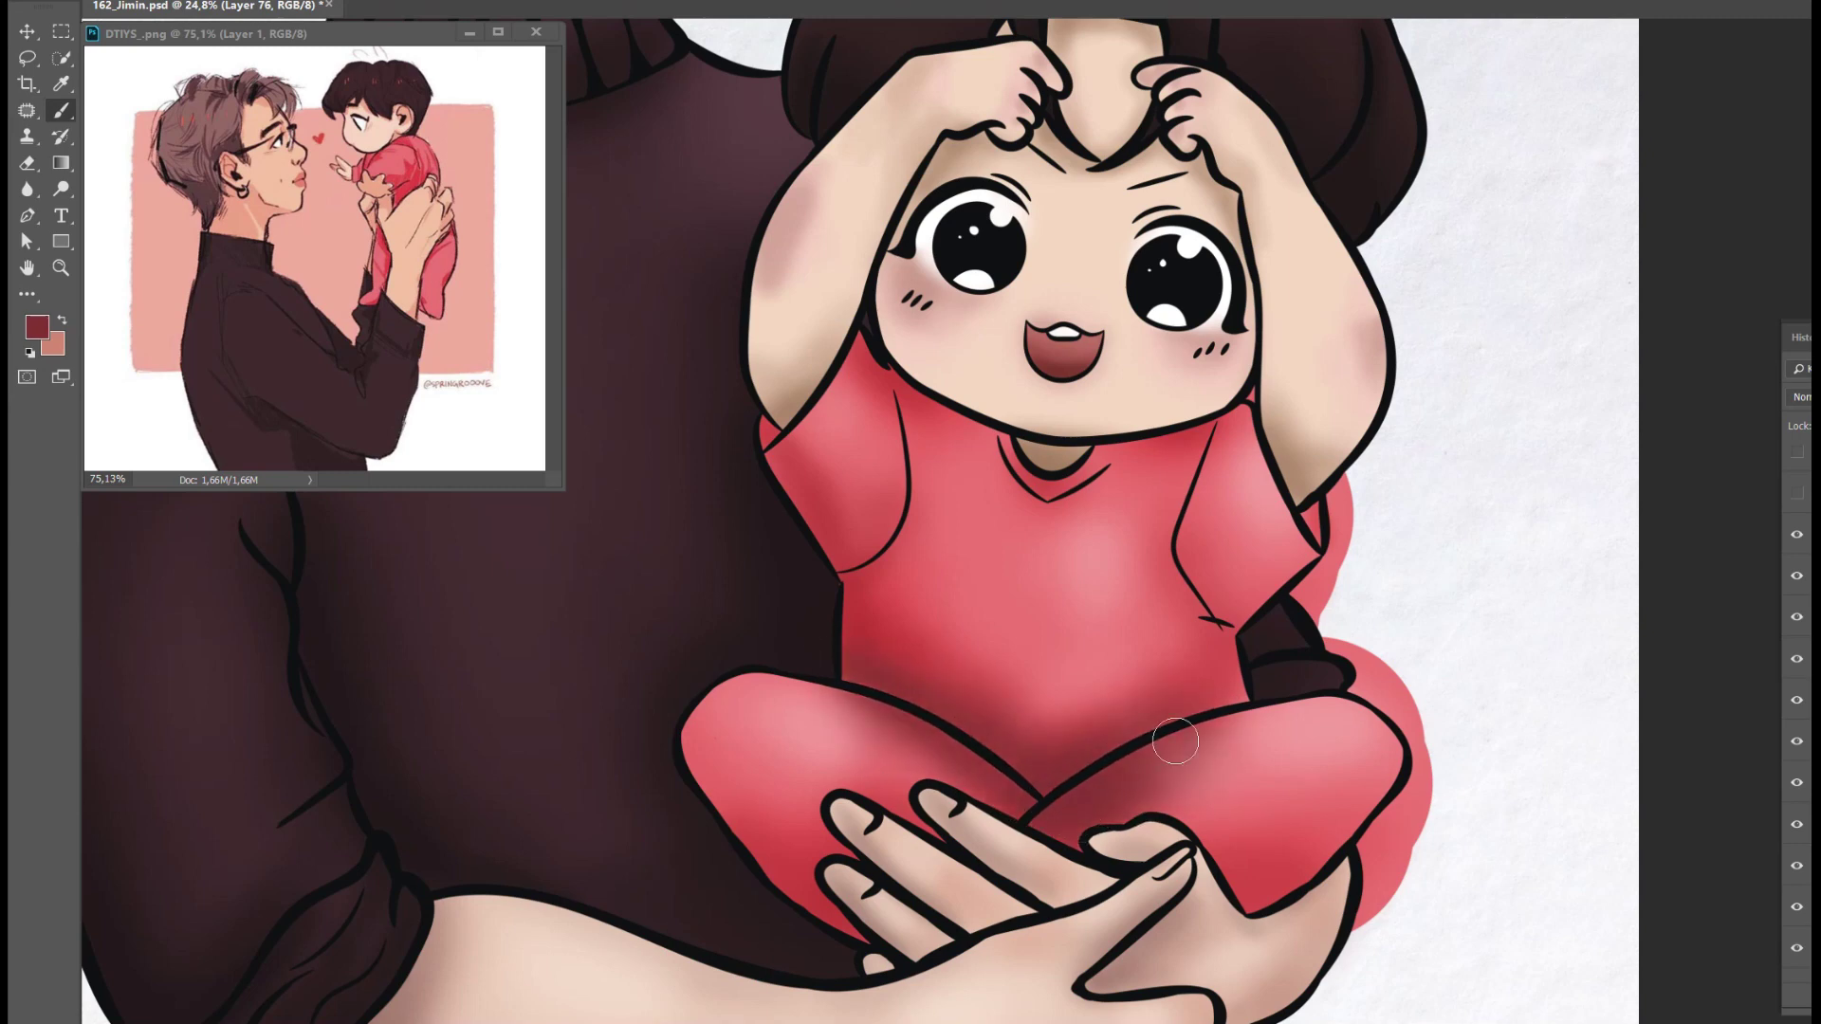
{"action": "left_click_drag", "start_coordinate": [773, 858], "coordinate": [812, 897]}
{"action": "left_click_drag", "start_coordinate": [1313, 862], "coordinate": [1232, 894]}
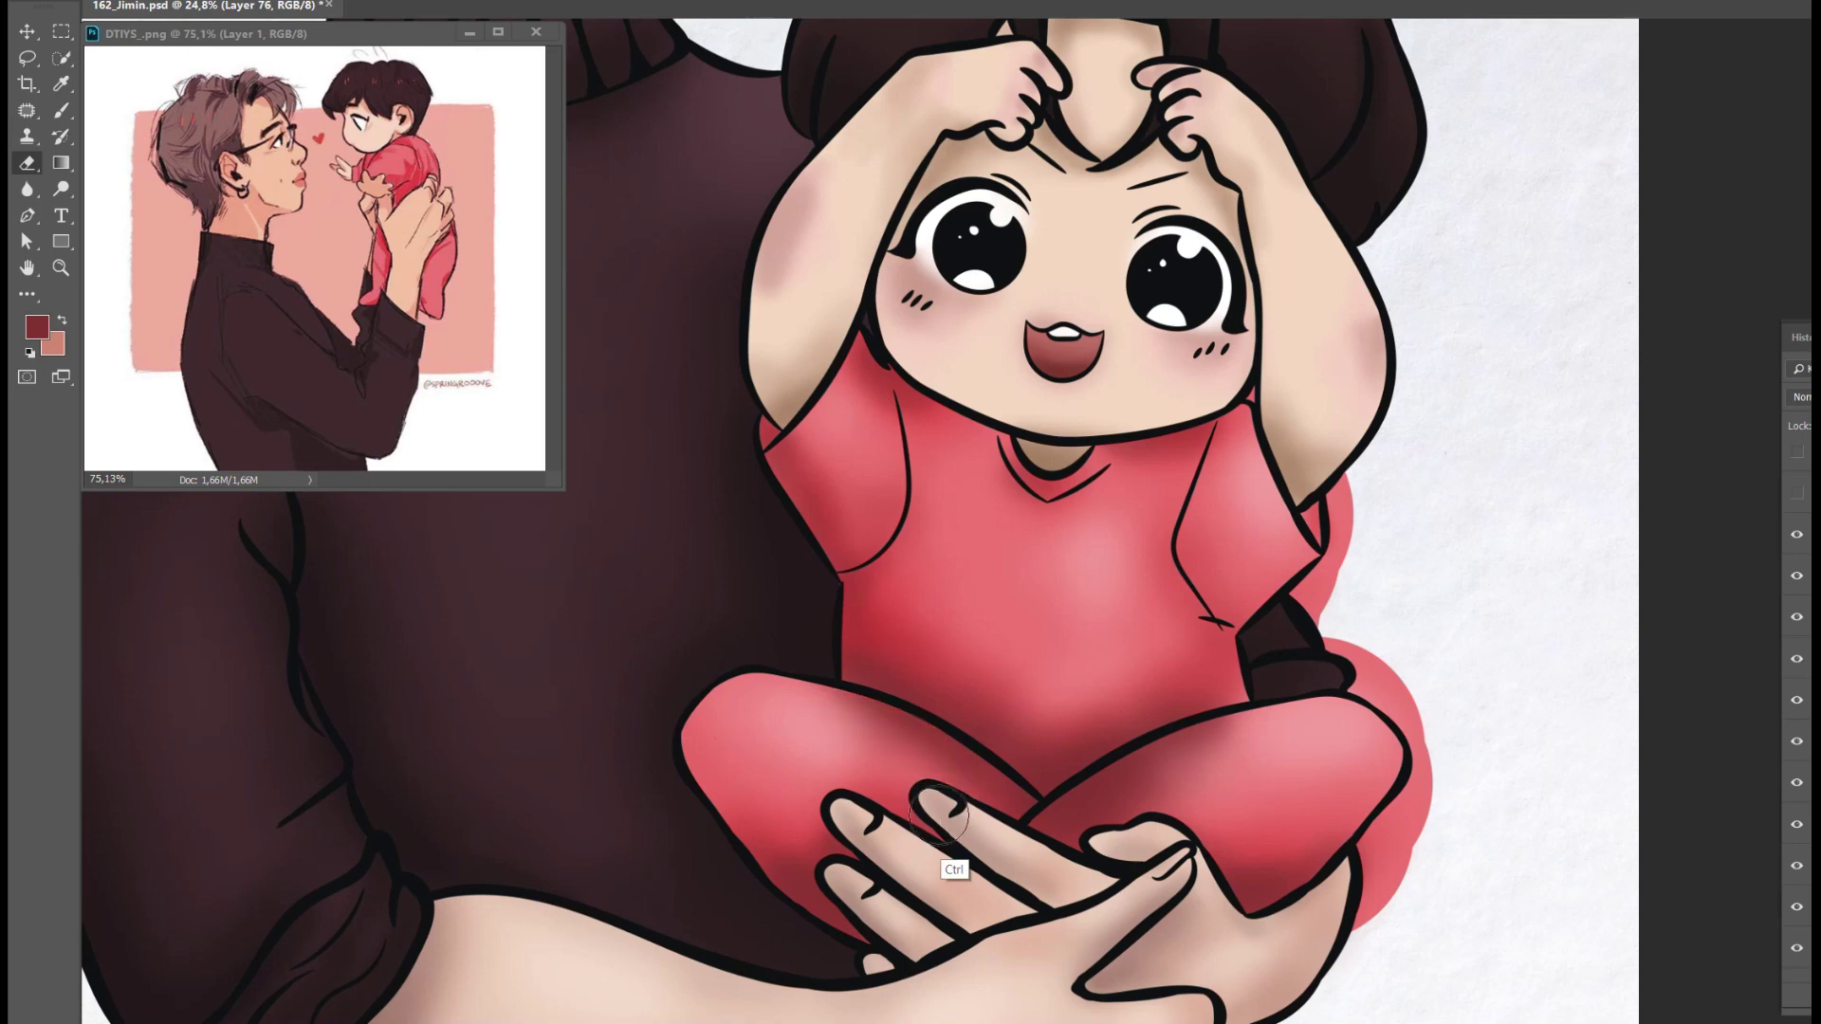
{"action": "mouse_move", "coordinate": [830, 703]}
{"action": "left_mouse_down"}
{"action": "mouse_move", "coordinate": [987, 816]}
{"action": "mouse_move", "coordinate": [1176, 758]}
{"action": "mouse_move", "coordinate": [1114, 860]}
{"action": "left_mouse_up"}
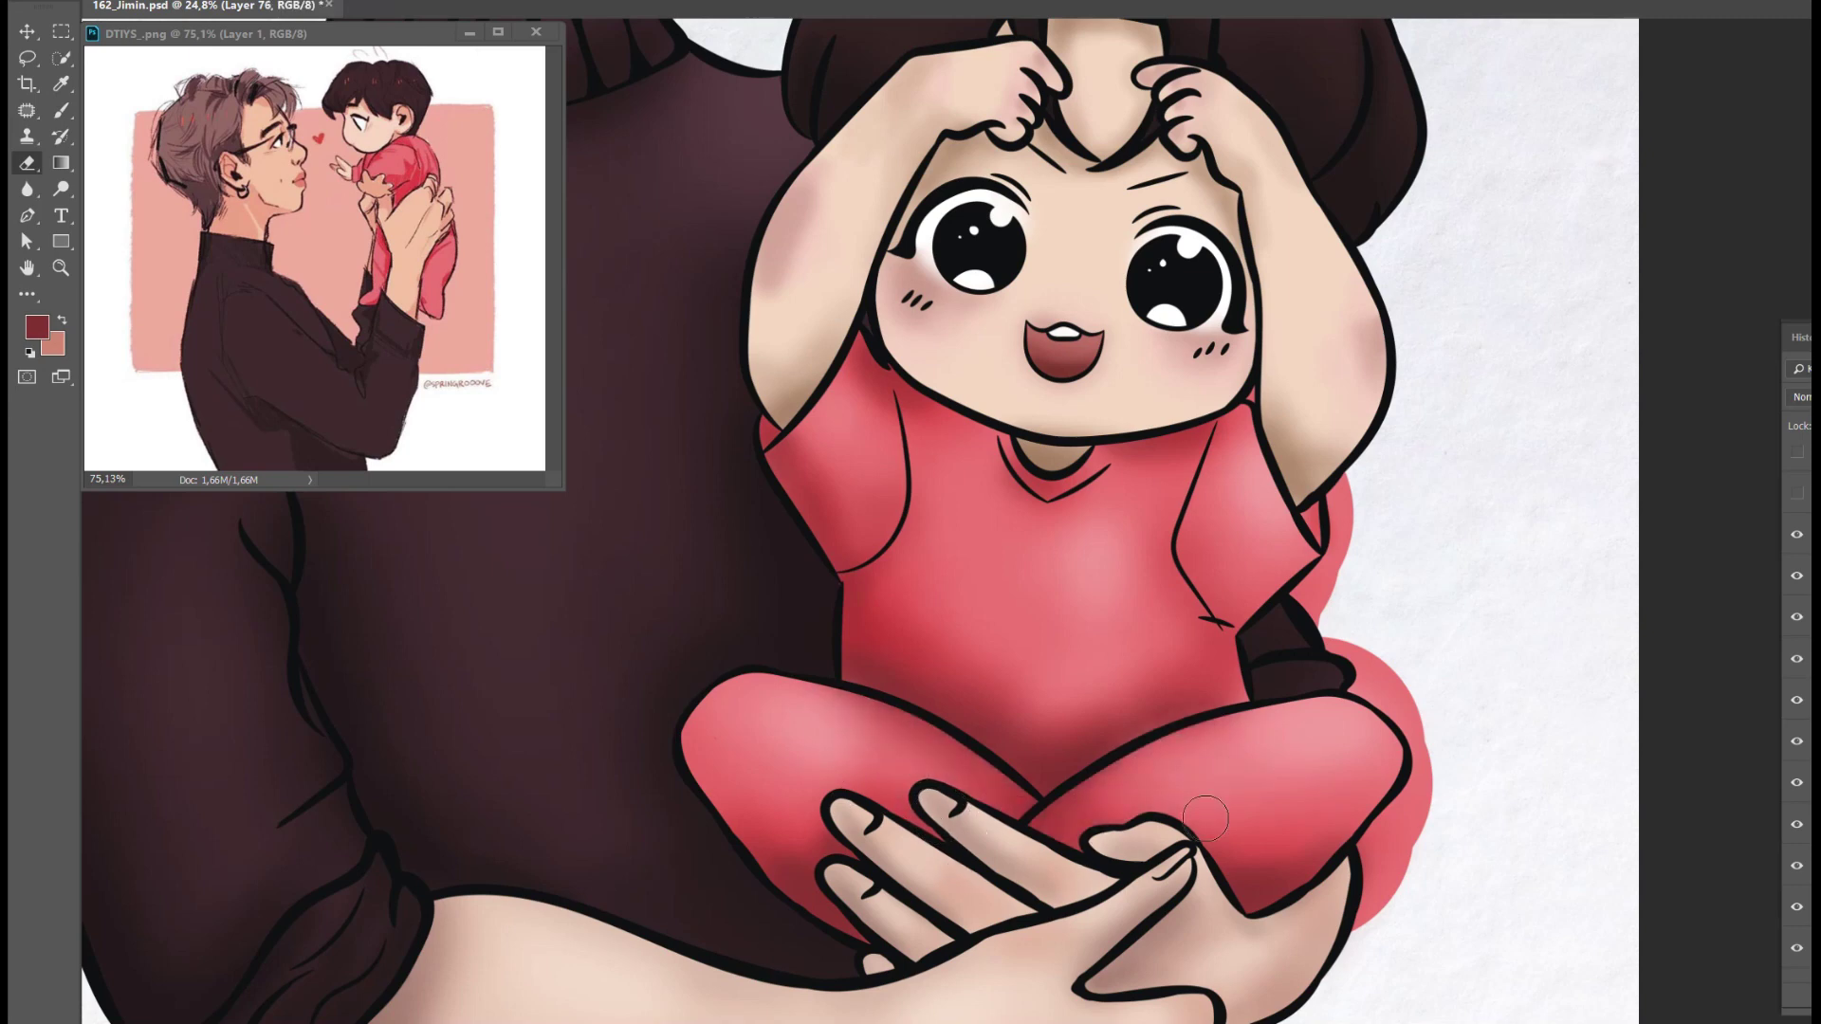
- Erase the pink overspill beside the man's arm and the leg, and start filling the heart red
{"action": "left_click", "coordinate": [1356, 460], "text": "ctrl"}
{"action": "mouse_move", "coordinate": [1356, 460]}
{"action": "left_mouse_down"}
{"action": "mouse_move", "coordinate": [1366, 664]}
{"action": "mouse_move", "coordinate": [1383, 673]}
{"action": "left_mouse_up"}
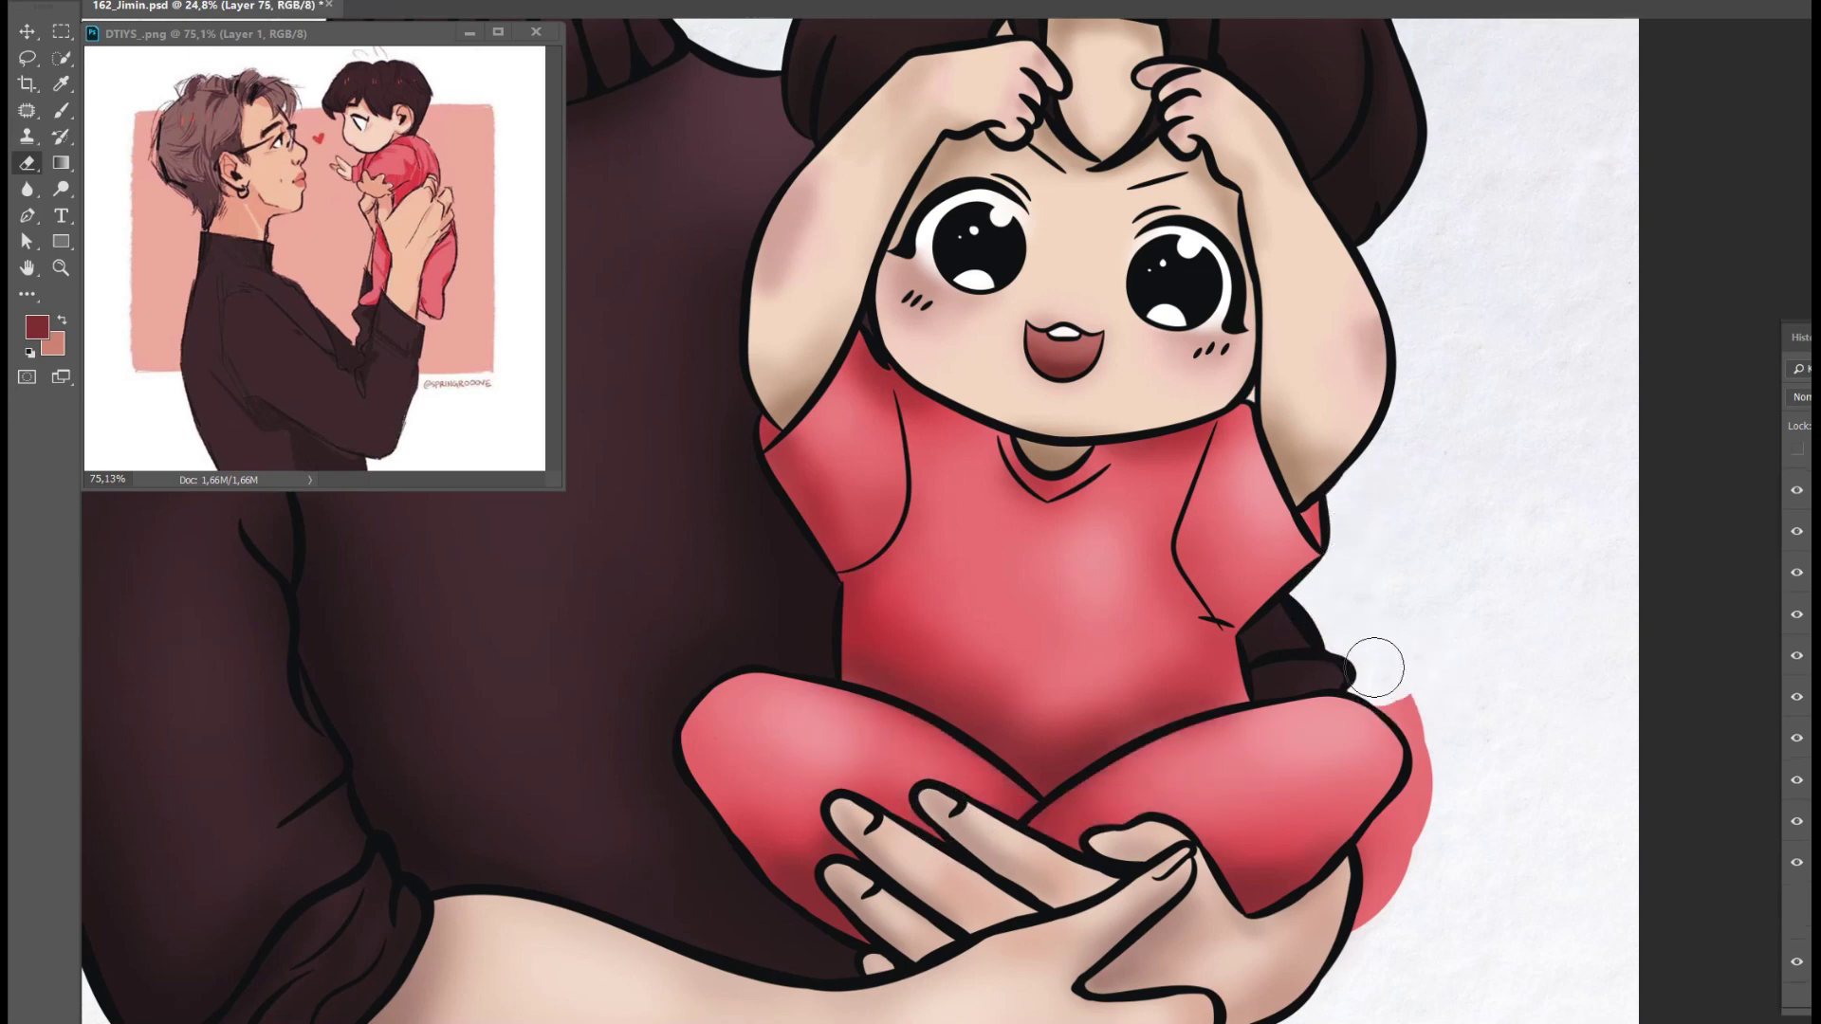
{"action": "left_click_drag", "start_coordinate": [1436, 728], "coordinate": [1375, 910]}
{"action": "mouse_move", "coordinate": [1024, 565]}
{"action": "left_mouse_down"}
{"action": "mouse_move", "coordinate": [967, 531]}
{"action": "mouse_move", "coordinate": [1093, 505]}
{"action": "mouse_move", "coordinate": [1091, 541]}
{"action": "left_mouse_up"}
- Erase the red overspill below the heart's tip and crop the canvas wider
{"action": "key", "text": "e"}
{"action": "left_click_drag", "start_coordinate": [1113, 731], "coordinate": [992, 801]}
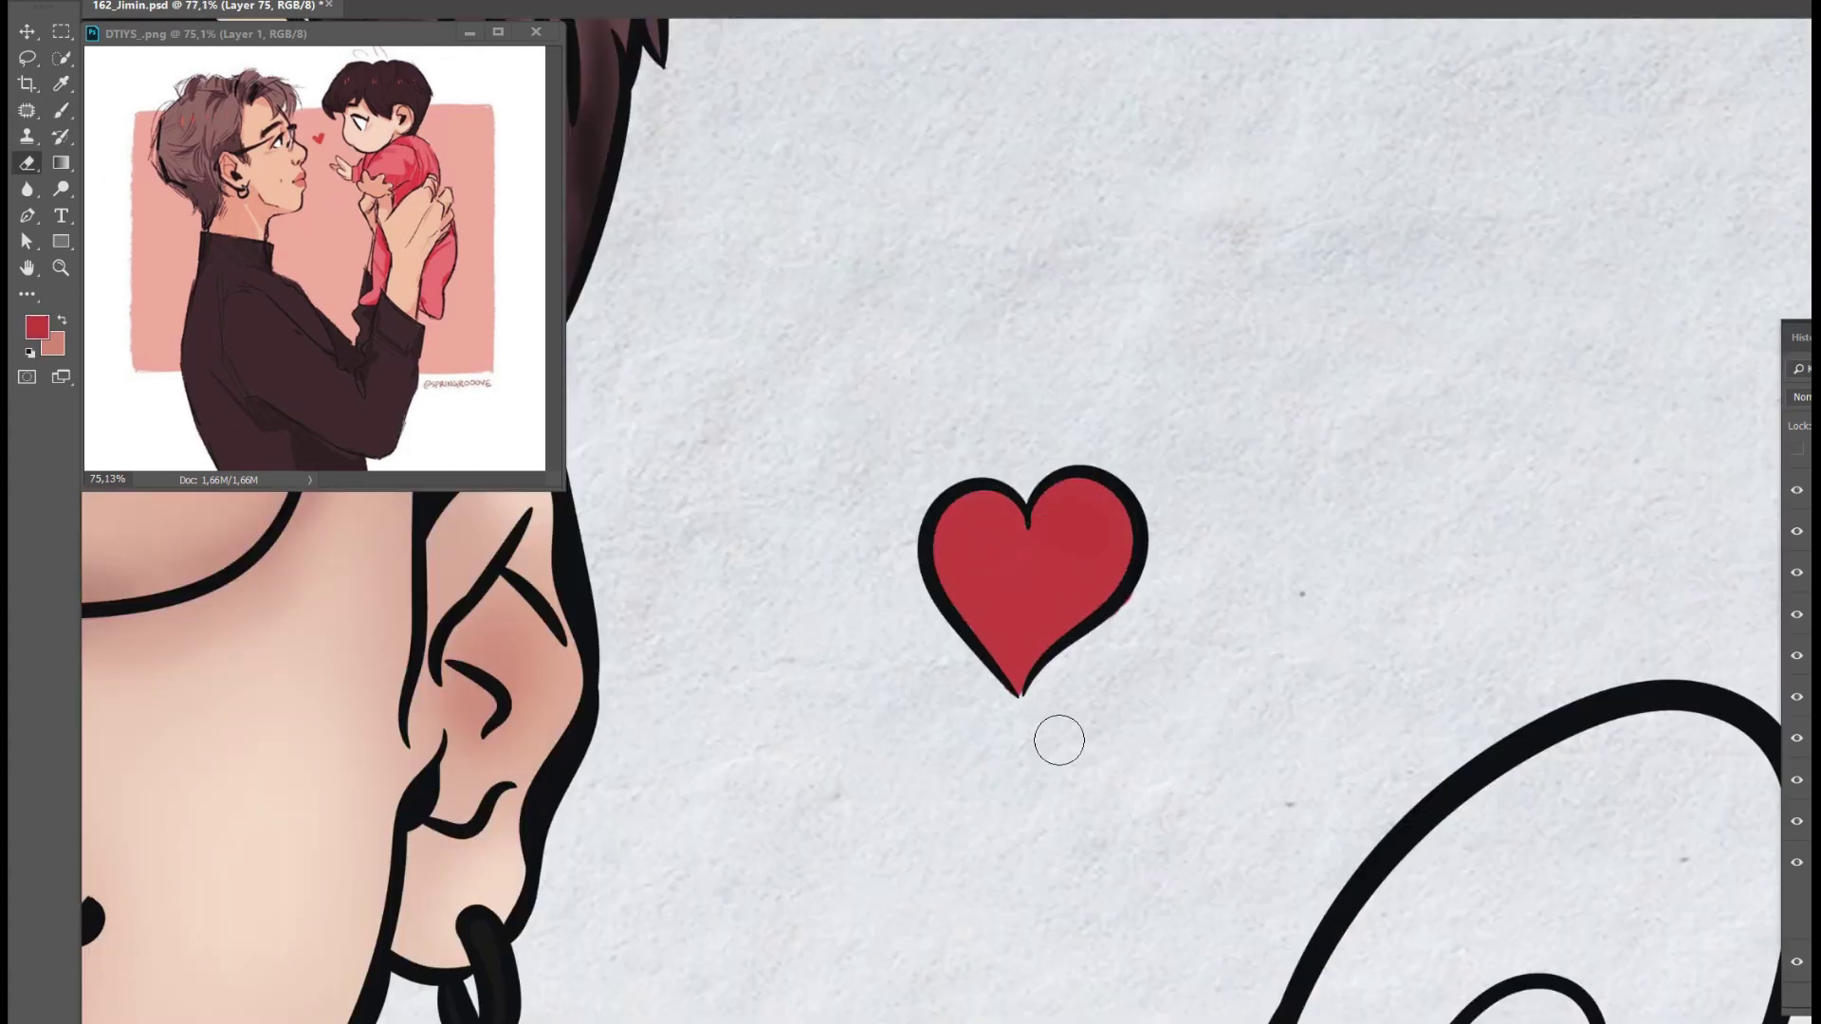
{"action": "key", "text": "ctrl+0"}
{"action": "key", "text": "c"}
{"action": "left_click_drag", "start_coordinate": [651, 516], "coordinate": [605, 524]}
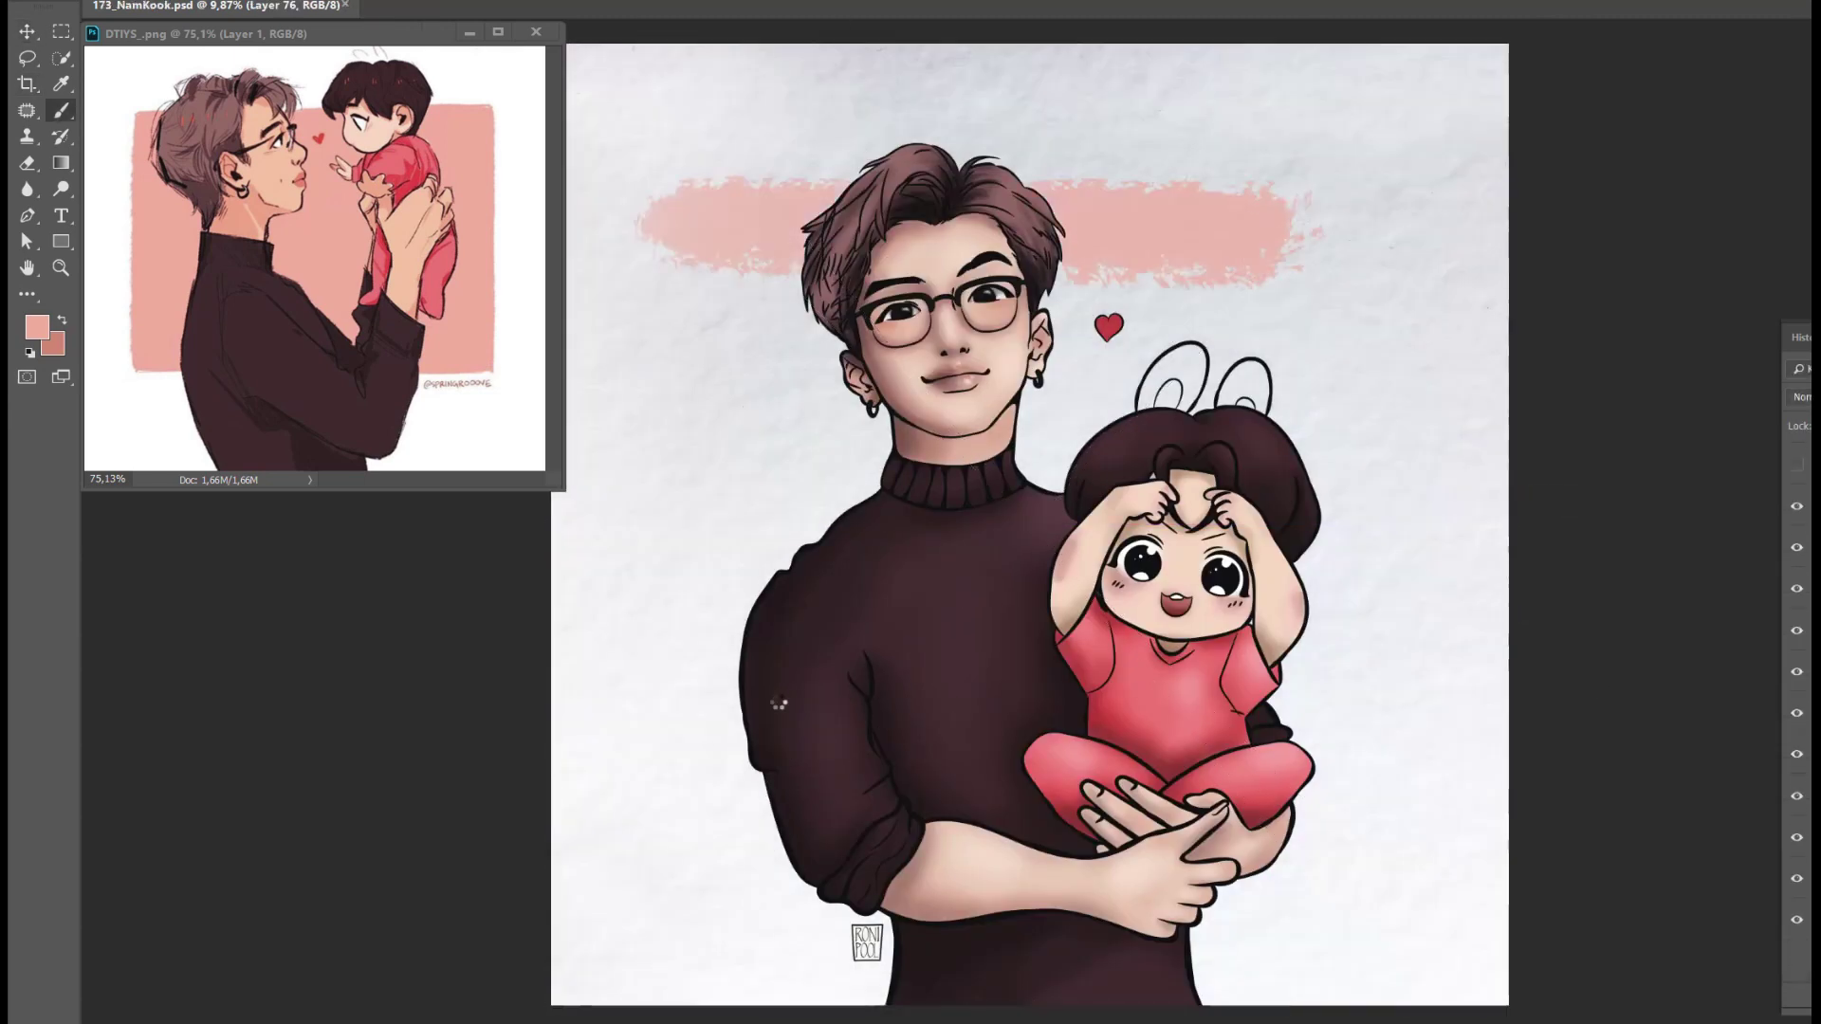
- Brush a pink band across the top and down the left side of the background
{"action": "left_click_drag", "start_coordinate": [1309, 228], "coordinate": [1366, 220]}
{"action": "mouse_move", "coordinate": [683, 204]}
{"action": "left_mouse_down"}
{"action": "mouse_move", "coordinate": [659, 247]}
{"action": "mouse_move", "coordinate": [702, 787]}
{"action": "left_mouse_up"}
{"action": "mouse_move", "coordinate": [720, 241]}
{"action": "left_mouse_down"}
{"action": "mouse_move", "coordinate": [797, 284]}
{"action": "mouse_move", "coordinate": [695, 227]}
{"action": "mouse_move", "coordinate": [631, 711]}
{"action": "left_mouse_up"}
- Extend the pink band down the right side and fill the remaining white gaps behind the figures
{"action": "left_click_drag", "start_coordinate": [1308, 233], "coordinate": [1071, 285]}
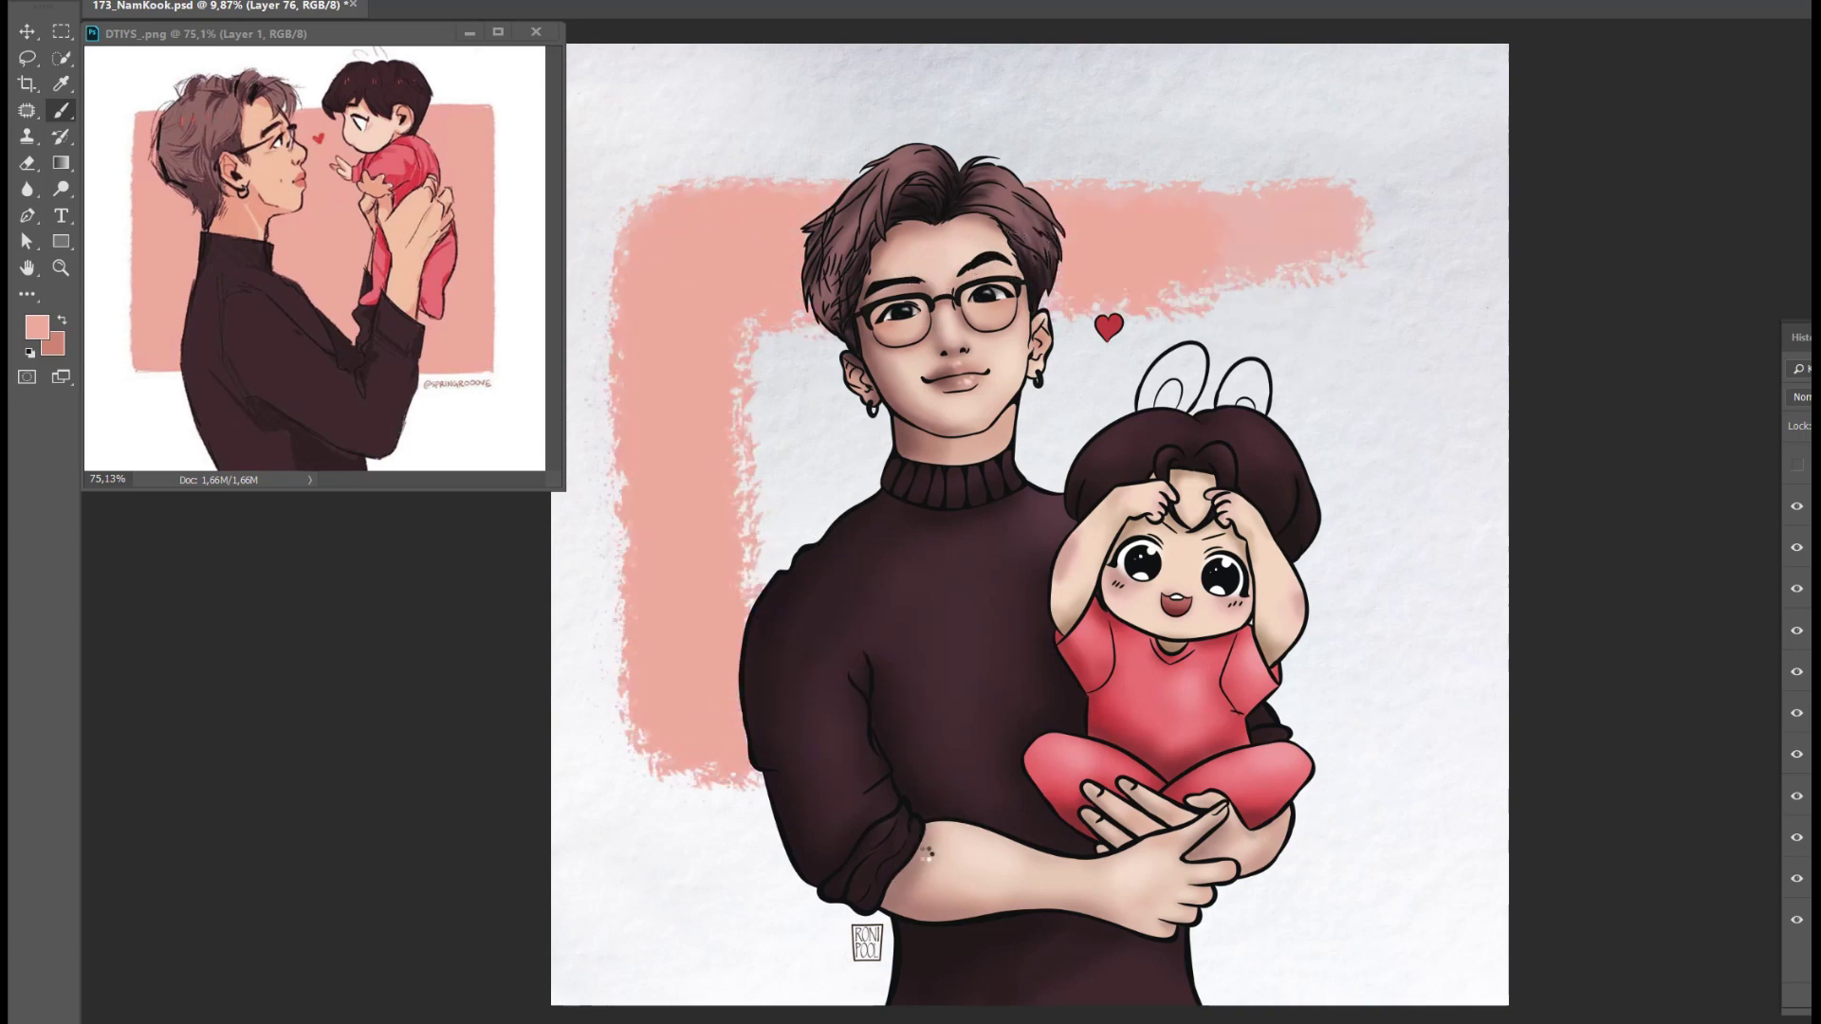
{"action": "left_click_drag", "start_coordinate": [1280, 303], "coordinate": [1375, 200]}
{"action": "left_click_drag", "start_coordinate": [1280, 655], "coordinate": [1356, 768]}
{"action": "left_click_drag", "start_coordinate": [1403, 664], "coordinate": [1328, 777]}
{"action": "left_click_drag", "start_coordinate": [1385, 237], "coordinate": [1280, 379]}
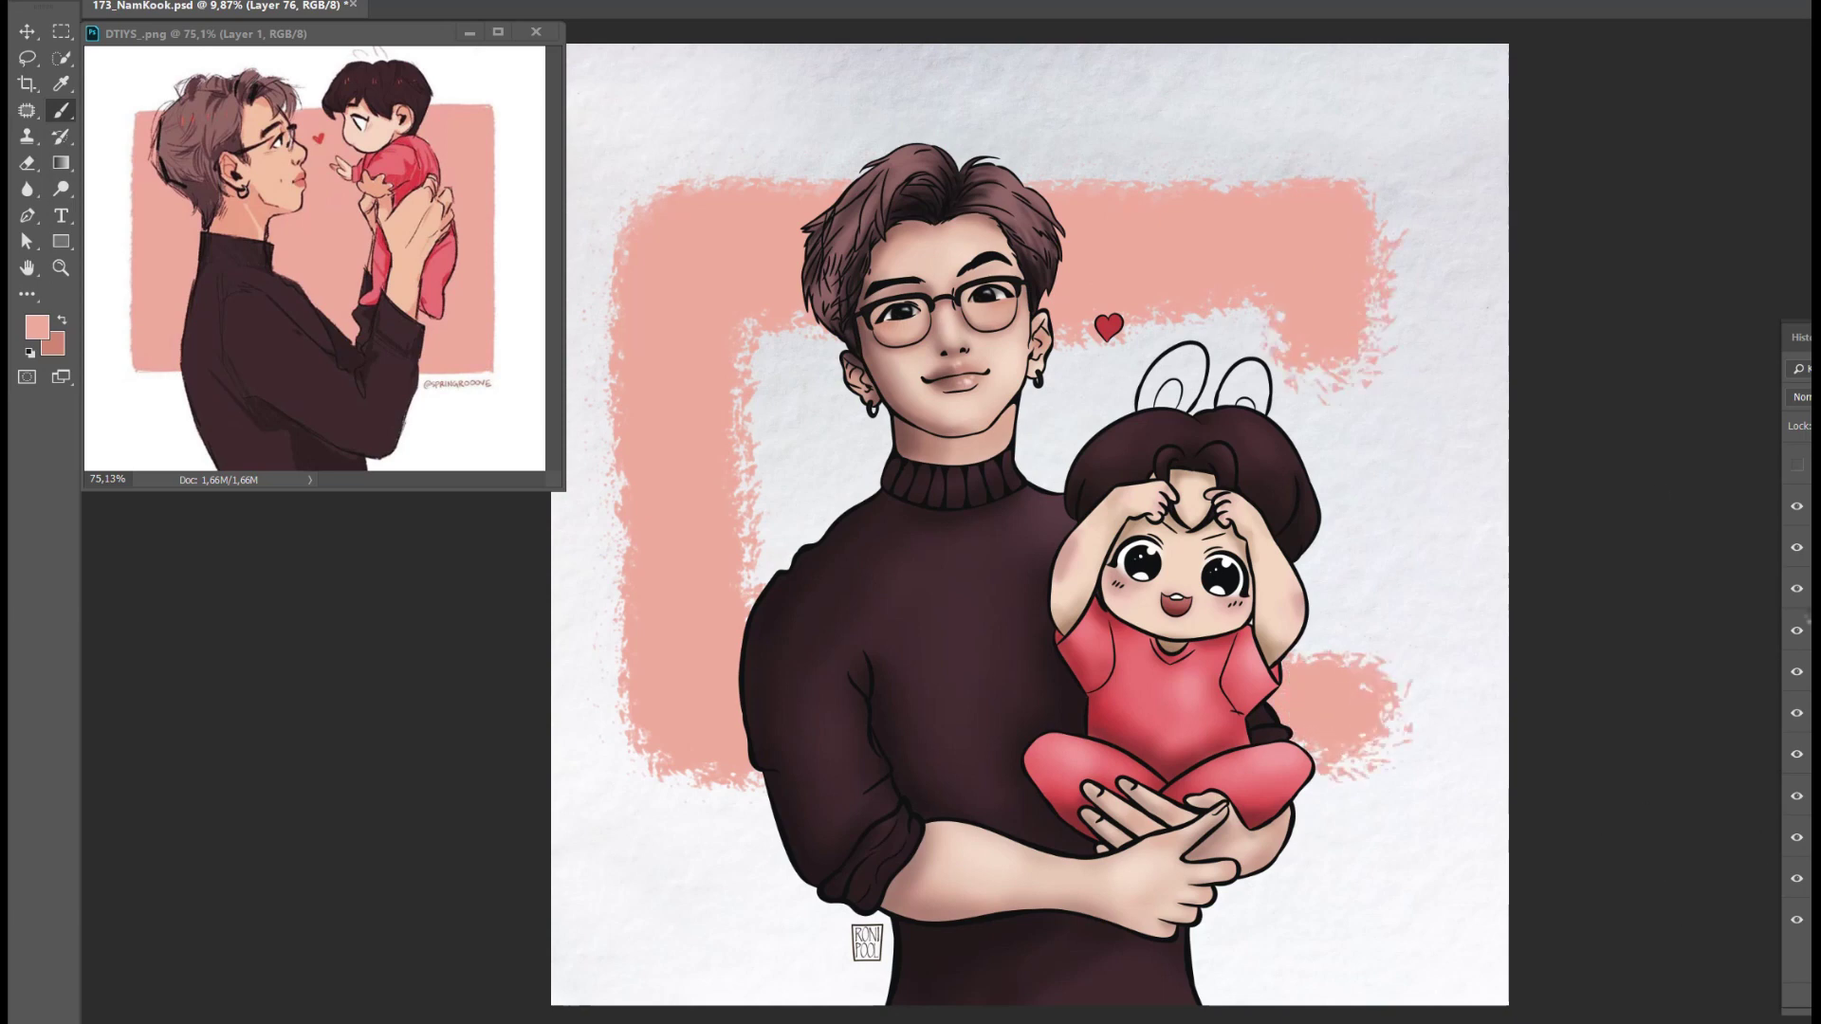
{"action": "left_click_drag", "start_coordinate": [1385, 332], "coordinate": [1282, 387]}
{"action": "mouse_move", "coordinate": [1366, 436]}
{"action": "left_mouse_down"}
{"action": "mouse_move", "coordinate": [1332, 555]}
{"action": "mouse_move", "coordinate": [1337, 669]}
{"action": "mouse_move", "coordinate": [1347, 516]}
{"action": "left_mouse_up"}
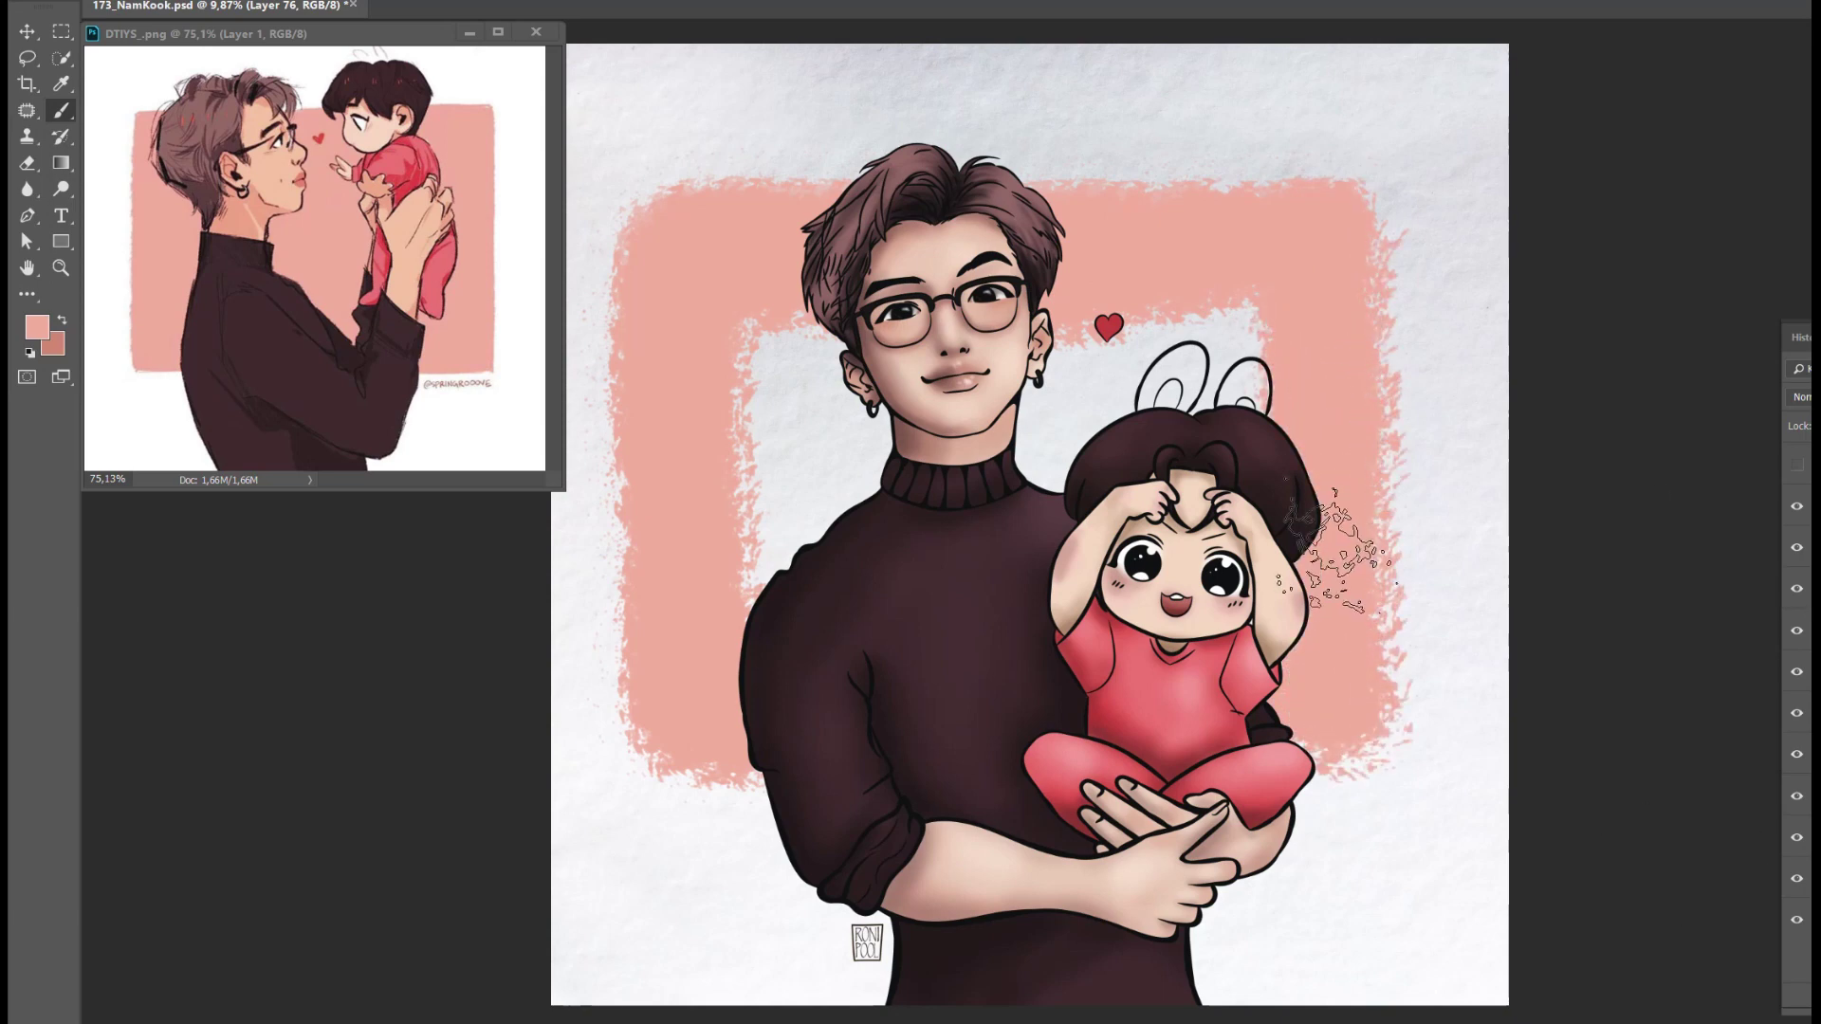
{"action": "left_click_drag", "start_coordinate": [815, 493], "coordinate": [731, 439]}
- Paint both bunny ears white
{"action": "mouse_move", "coordinate": [976, 341]}
{"action": "left_mouse_down"}
{"action": "mouse_move", "coordinate": [1062, 446]}
{"action": "mouse_move", "coordinate": [1058, 567]}
{"action": "mouse_move", "coordinate": [1109, 388]}
{"action": "mouse_move", "coordinate": [882, 598]}
{"action": "left_mouse_up"}
{"action": "left_click_drag", "start_coordinate": [929, 408], "coordinate": [1072, 531]}
{"action": "mouse_move", "coordinate": [1176, 569]}
{"action": "left_mouse_down"}
{"action": "mouse_move", "coordinate": [1232, 546]}
{"action": "mouse_move", "coordinate": [1342, 557]}
{"action": "mouse_move", "coordinate": [1261, 474]}
{"action": "left_mouse_up"}
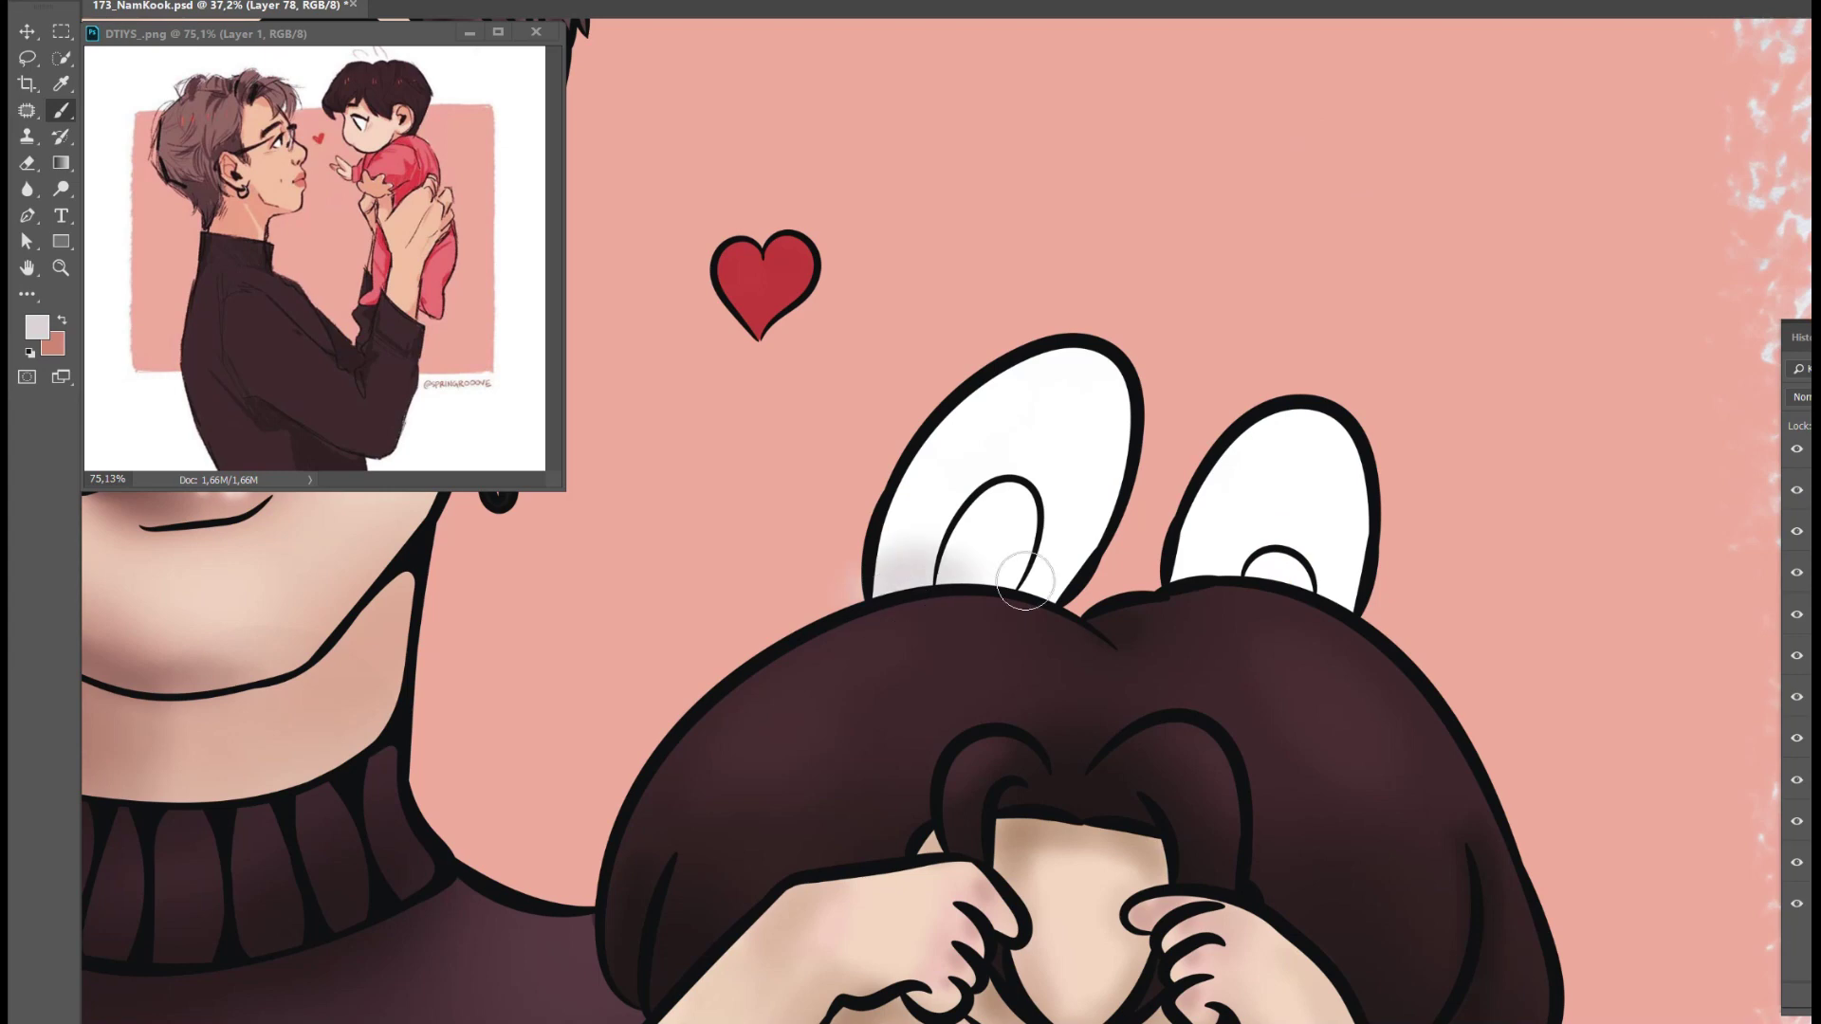
- Brush soft pink inside both bunny ears and darken the shadow down the man's left contour
{"action": "left_click_drag", "start_coordinate": [977, 569], "coordinate": [1005, 500]}
{"action": "left_click_drag", "start_coordinate": [1299, 569], "coordinate": [1227, 642]}
{"action": "mouse_move", "coordinate": [1005, 503]}
{"action": "left_mouse_down"}
{"action": "mouse_move", "coordinate": [964, 596]}
{"action": "mouse_move", "coordinate": [1280, 598]}
{"action": "mouse_move", "coordinate": [1004, 591]}
{"action": "left_mouse_up"}
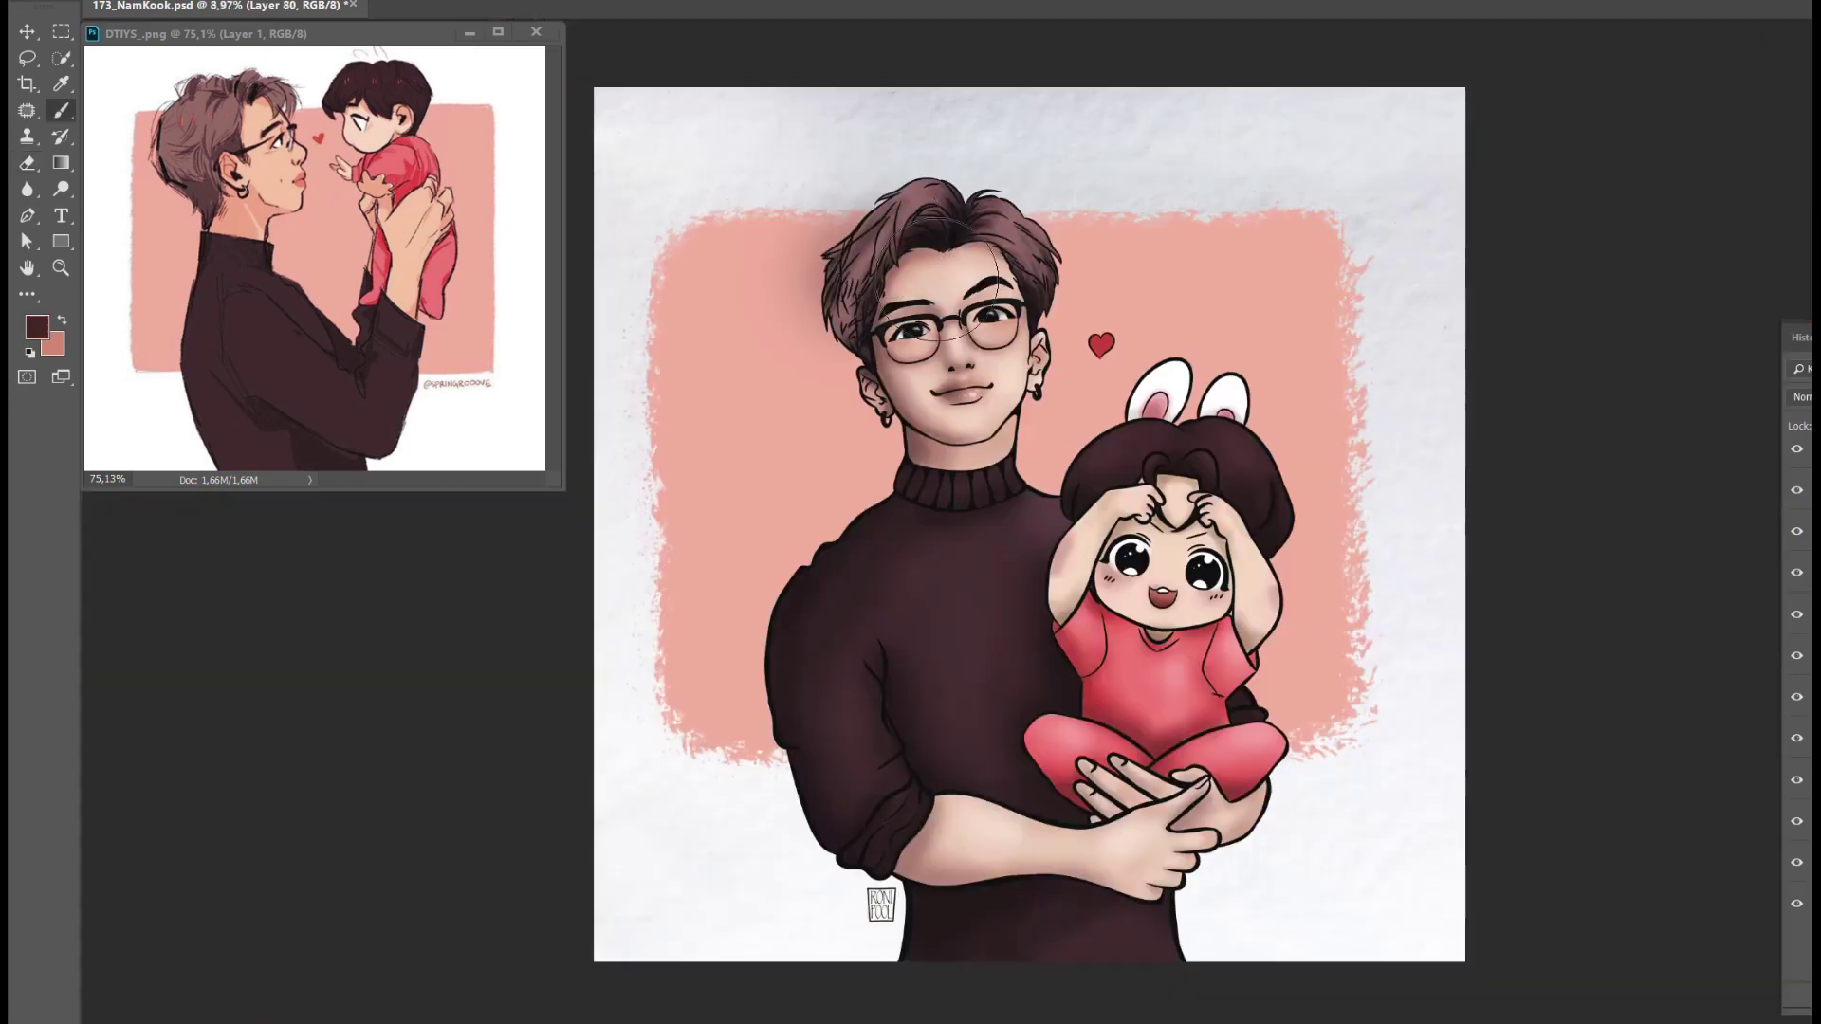
{"action": "left_click_drag", "start_coordinate": [876, 795], "coordinate": [873, 246]}
{"action": "left_click_drag", "start_coordinate": [907, 465], "coordinate": [821, 760]}
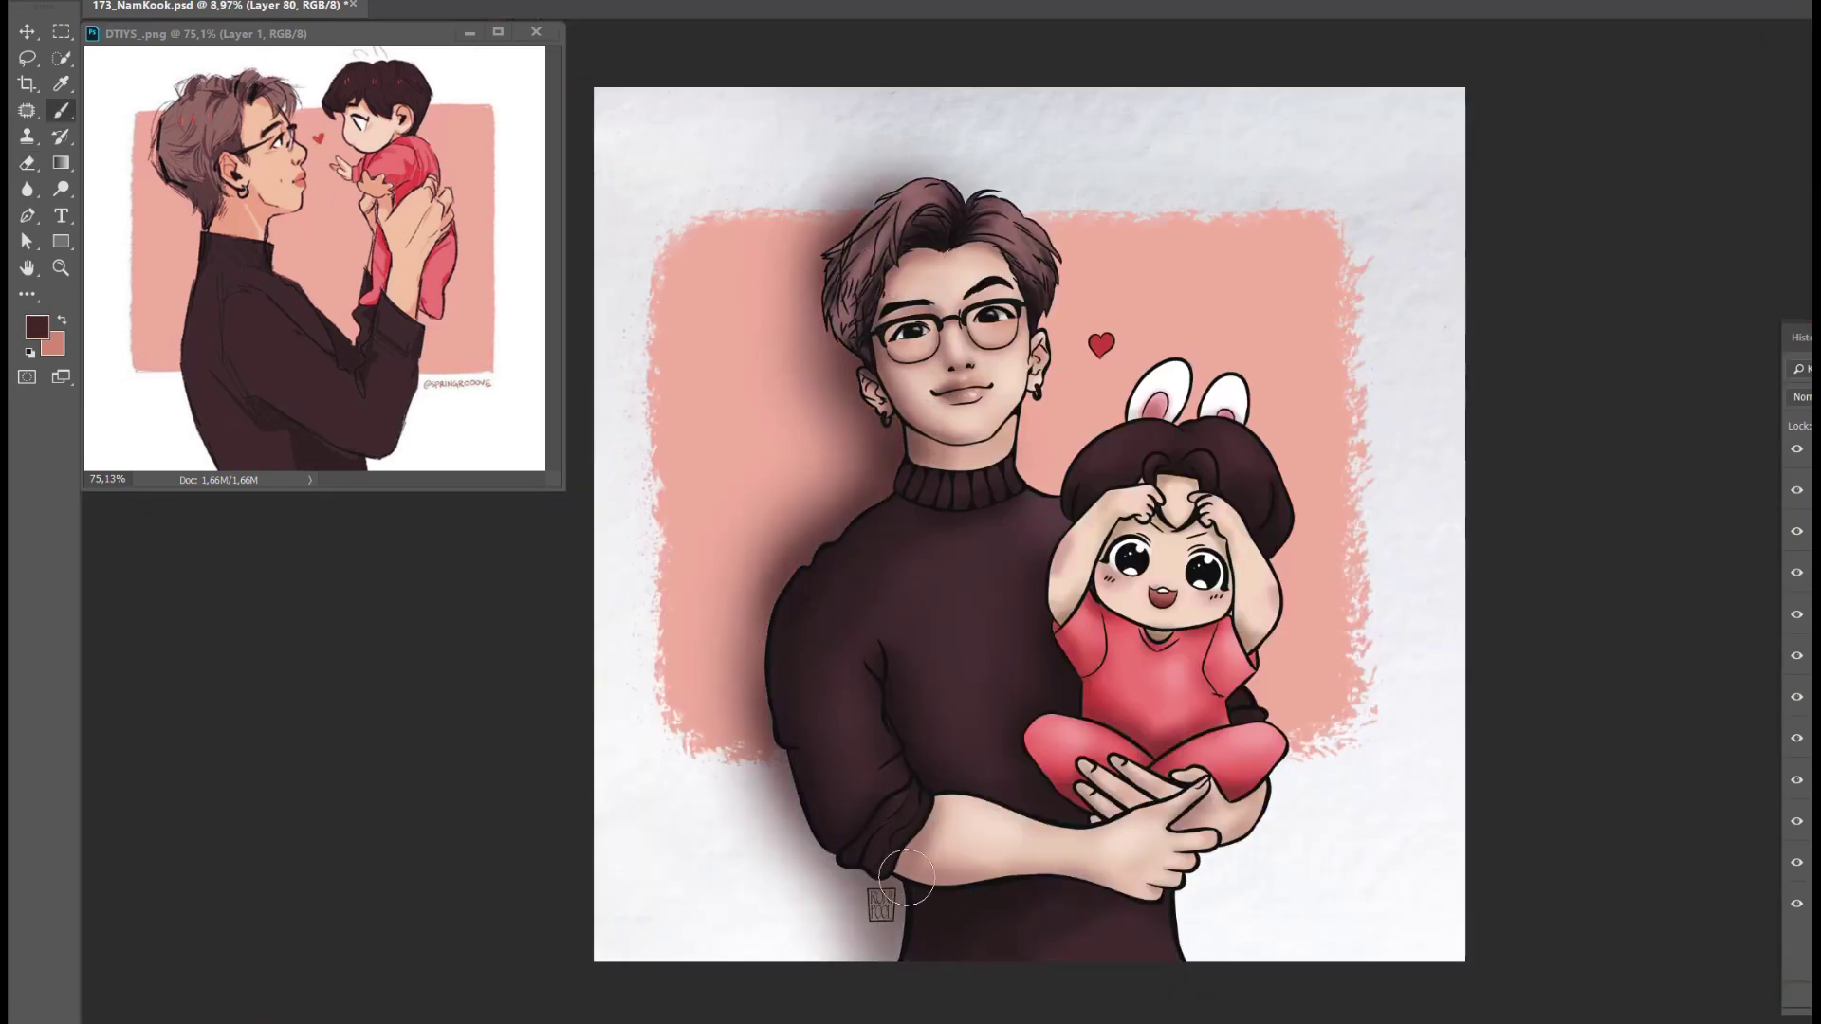